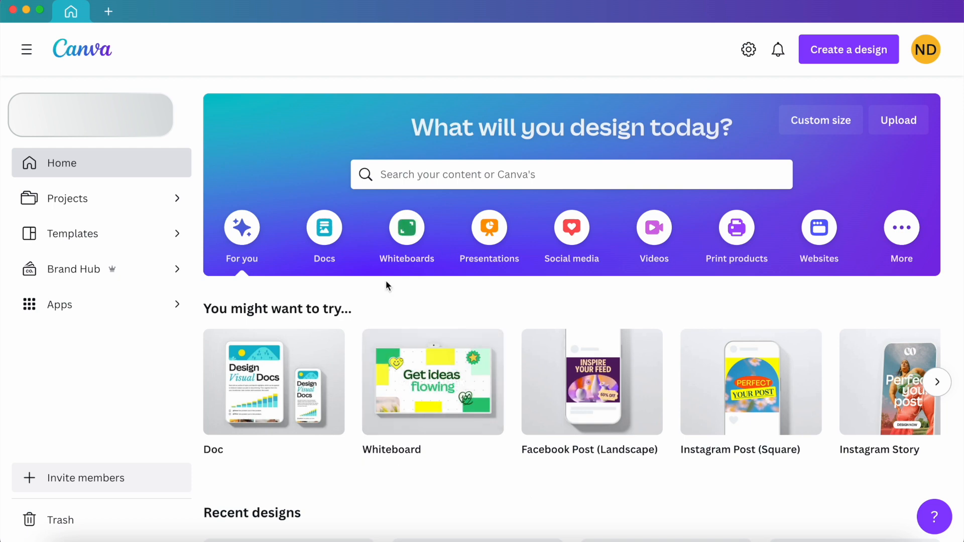
pyautogui.click(325, 228)
pyautogui.click(407, 228)
pyautogui.click(475, 233)
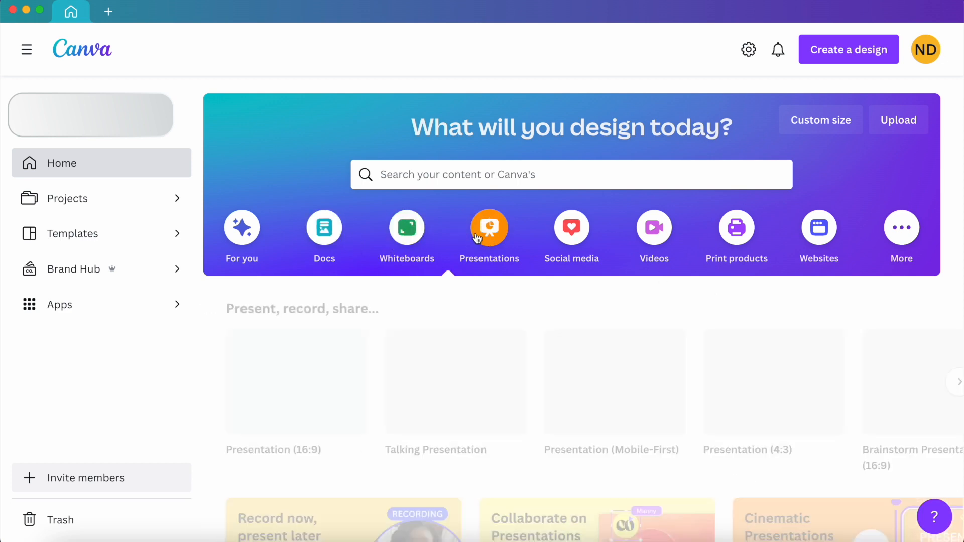
pyautogui.click(242, 226)
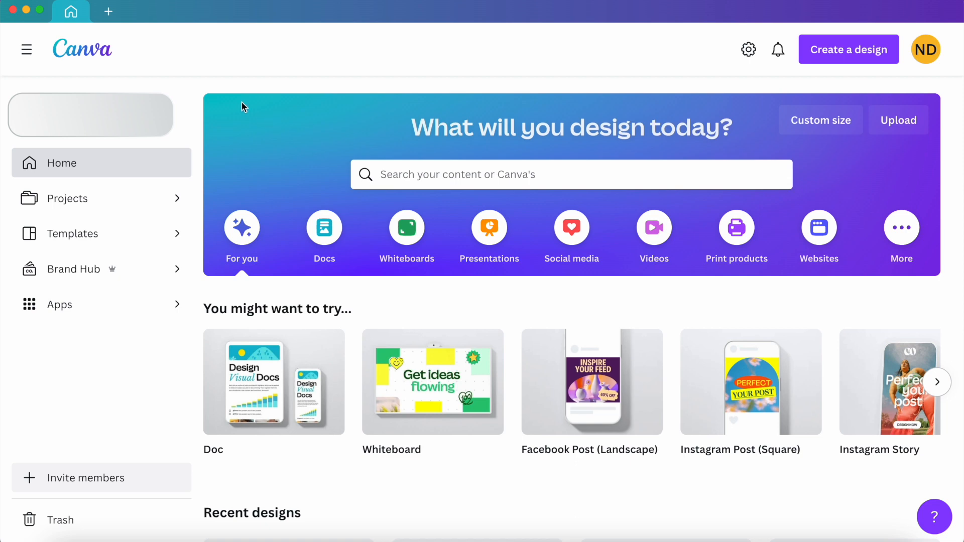
pyautogui.click(109, 11)
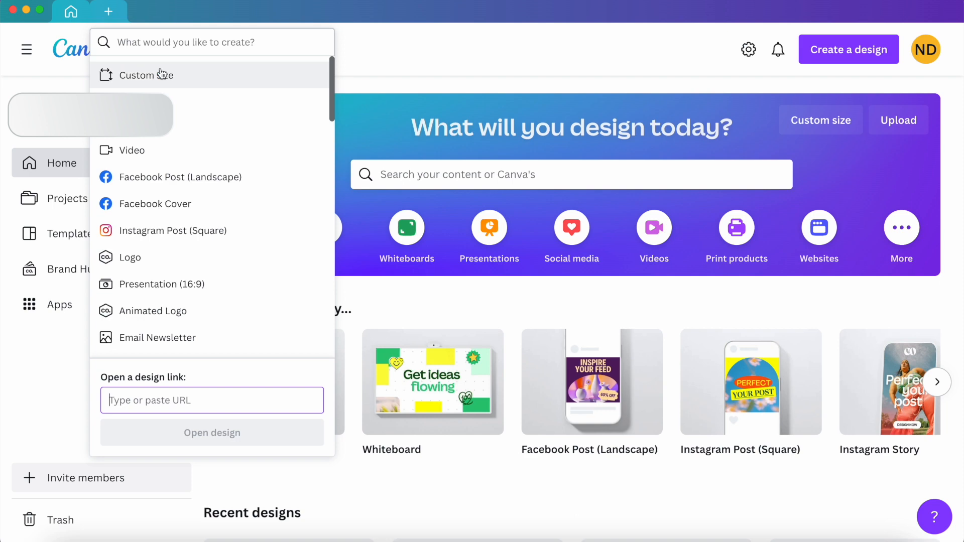
pyautogui.click(518, 43)
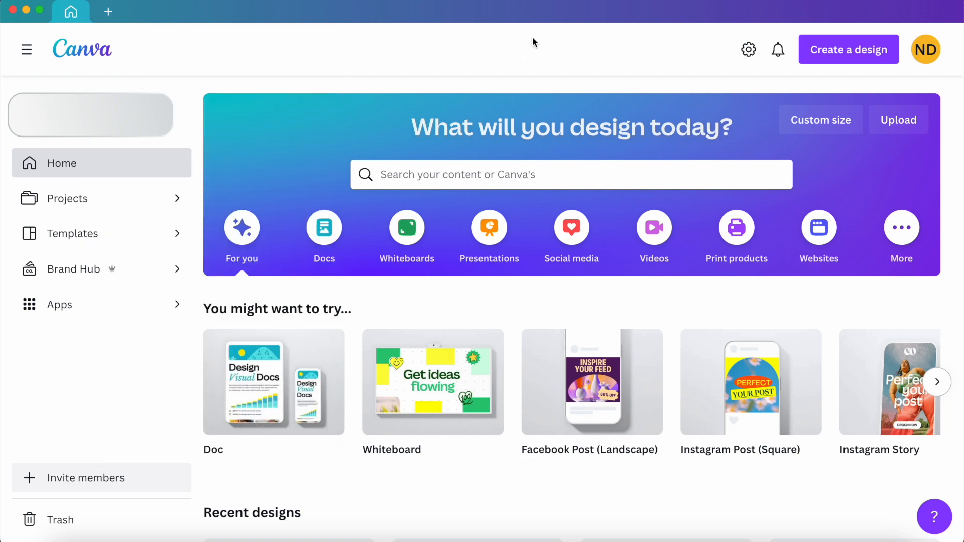
# Create a new blank design of the type Instagram Post (Square).
pyautogui.click(117, 12)
pyautogui.scroll(-5, 181, 205)
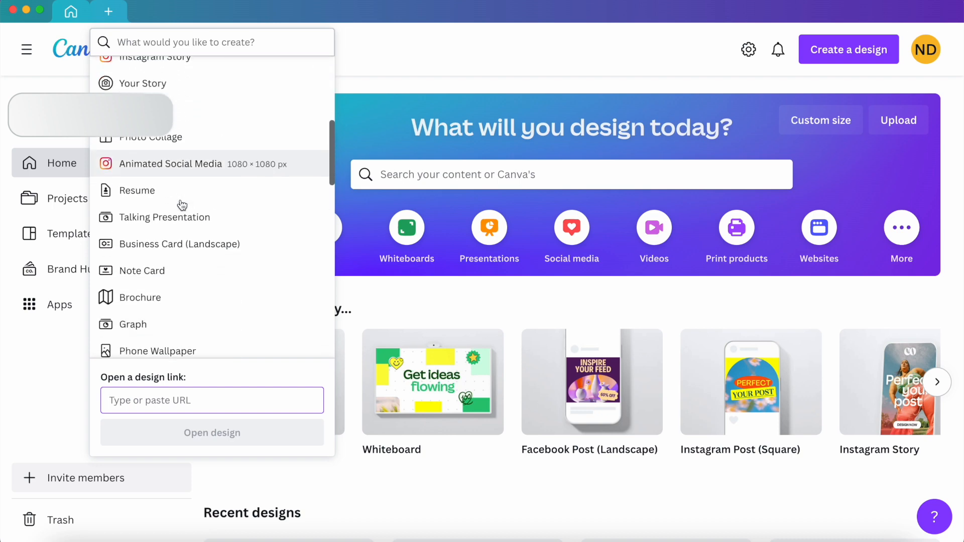
pyautogui.scroll(-2, 182, 205)
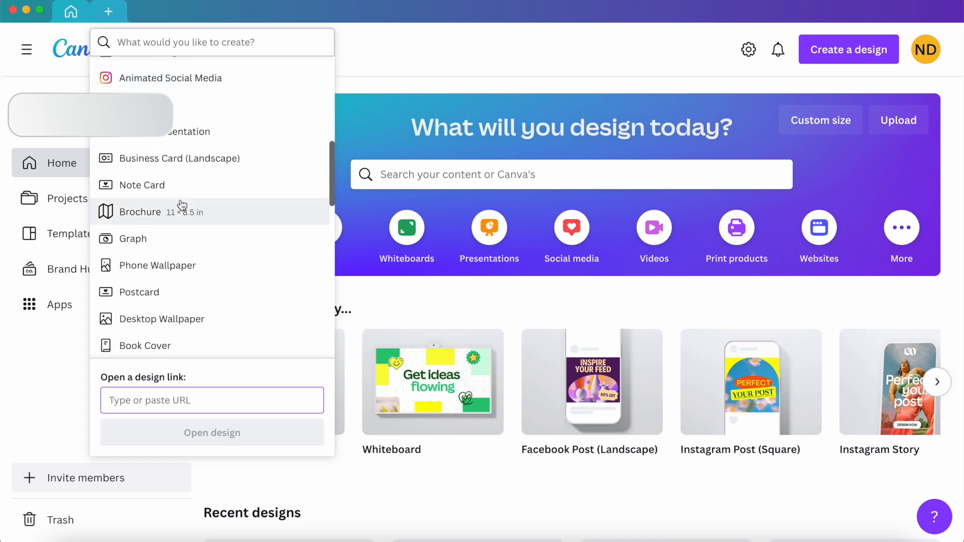
pyautogui.scroll(7, 182, 205)
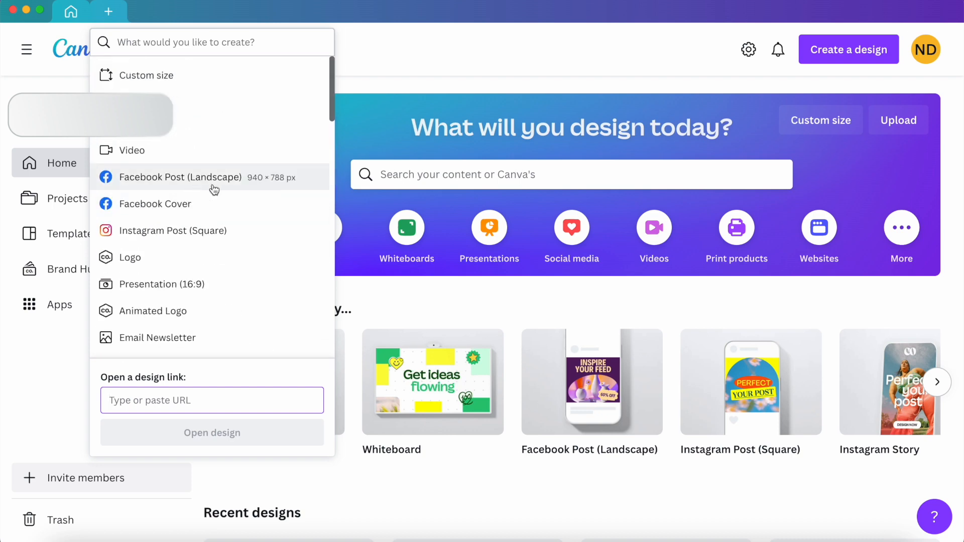
pyautogui.click(195, 230)
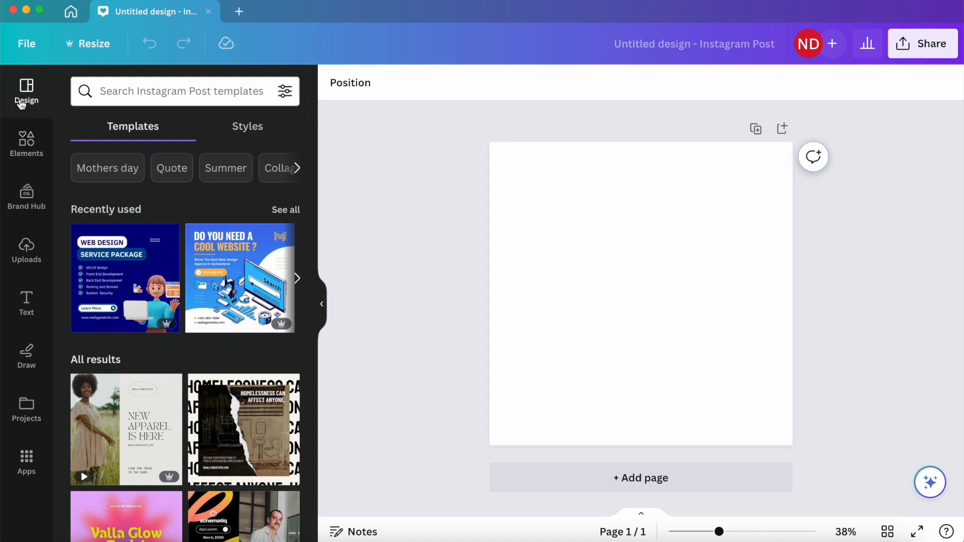
# Browse the Instagram Post templates, examining the recently used designs and the general results.
pyautogui.click(321, 294)
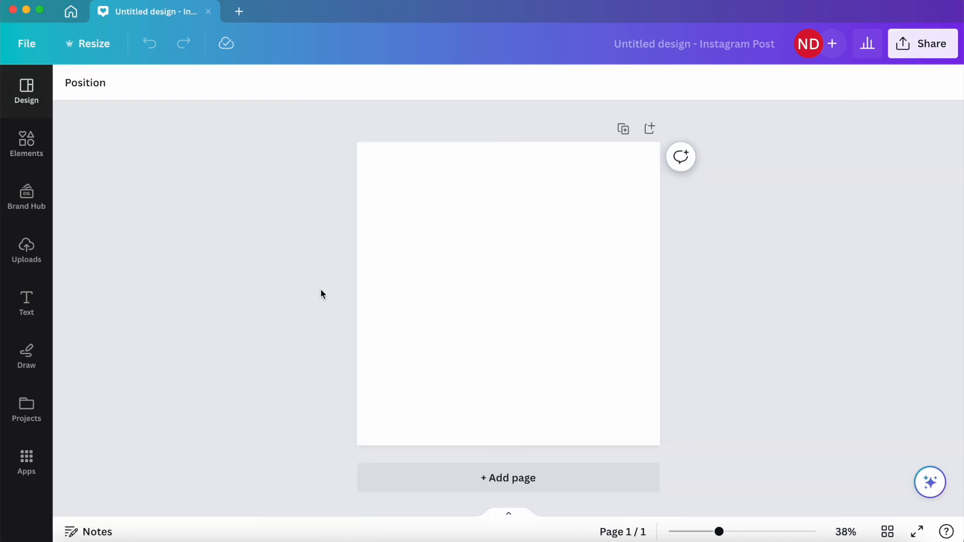
pyautogui.click(29, 103)
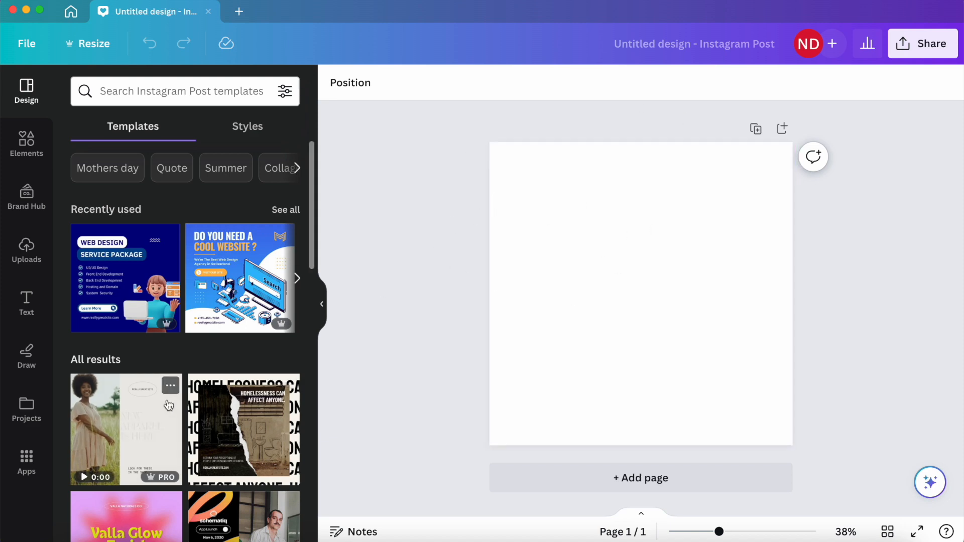
pyautogui.scroll(-5, 175, 374)
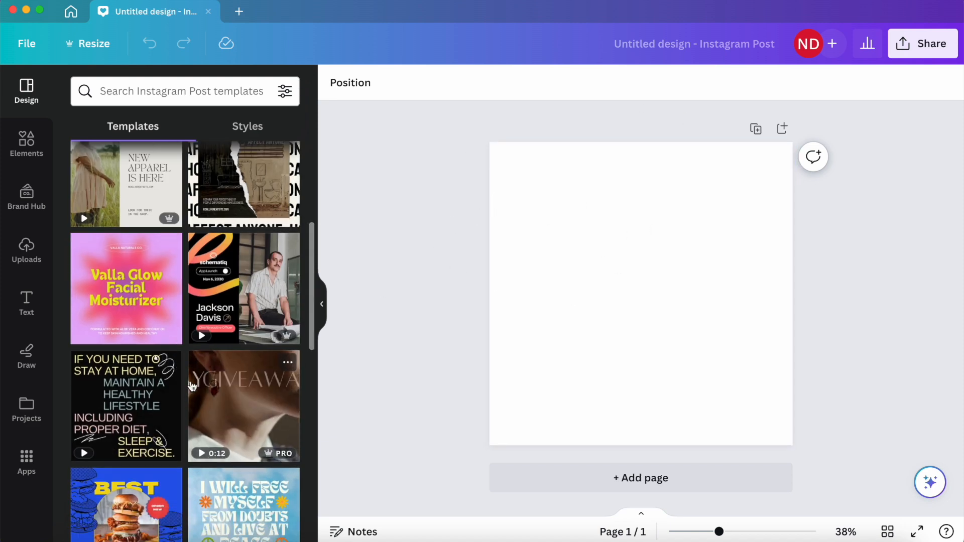
pyautogui.scroll(-6, 190, 382)
pyautogui.scroll(-5, 192, 386)
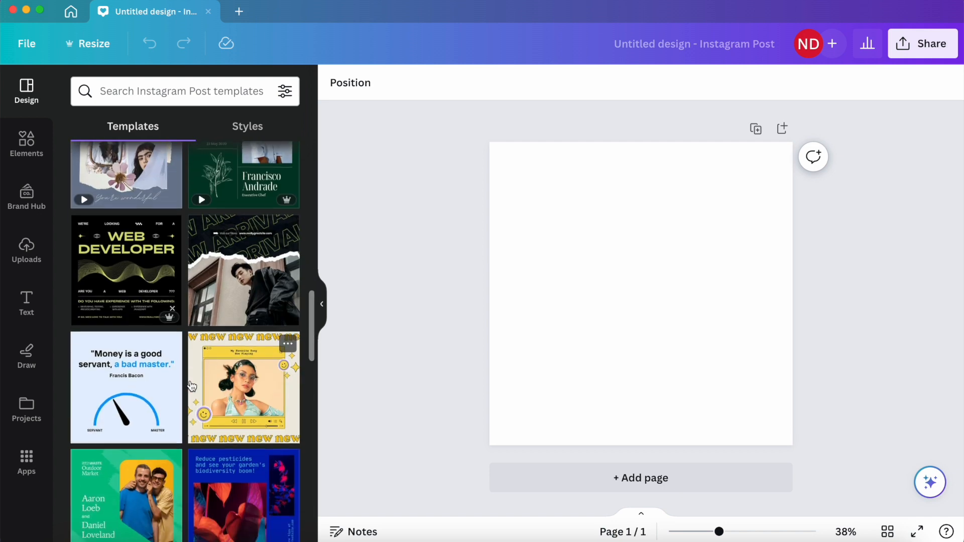
pyautogui.scroll(-4, 191, 386)
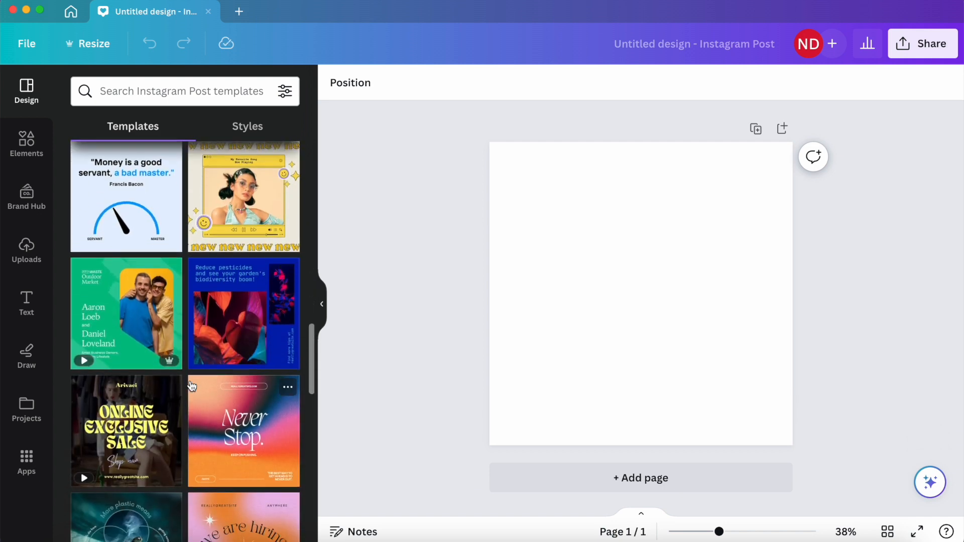
pyautogui.scroll(-8, 191, 385)
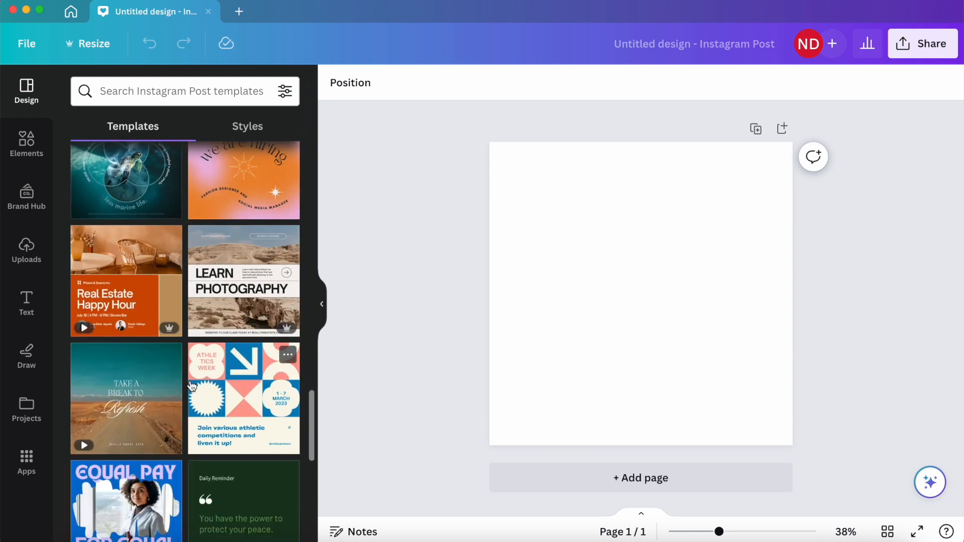
pyautogui.scroll(-10, 192, 386)
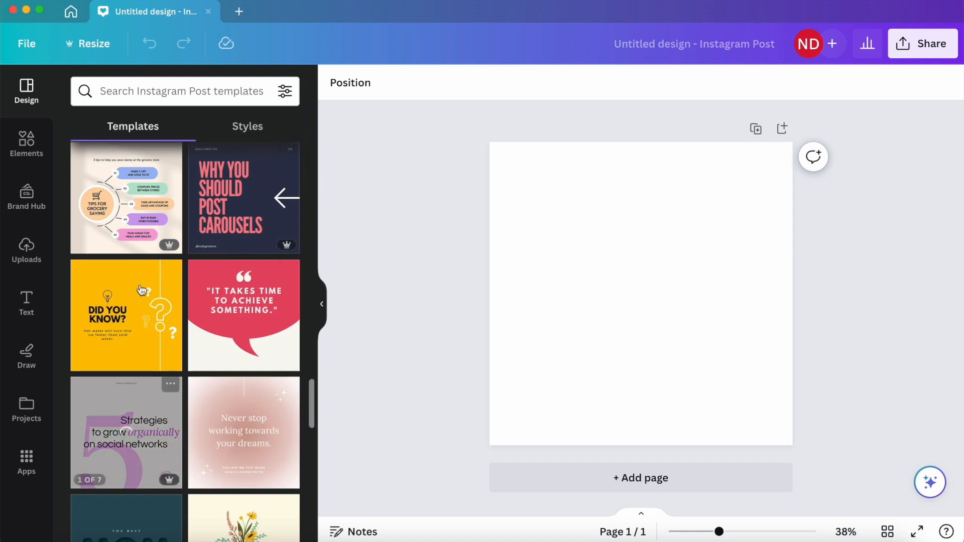
pyautogui.scroll(20, 209, 299)
pyautogui.scroll(3, 209, 298)
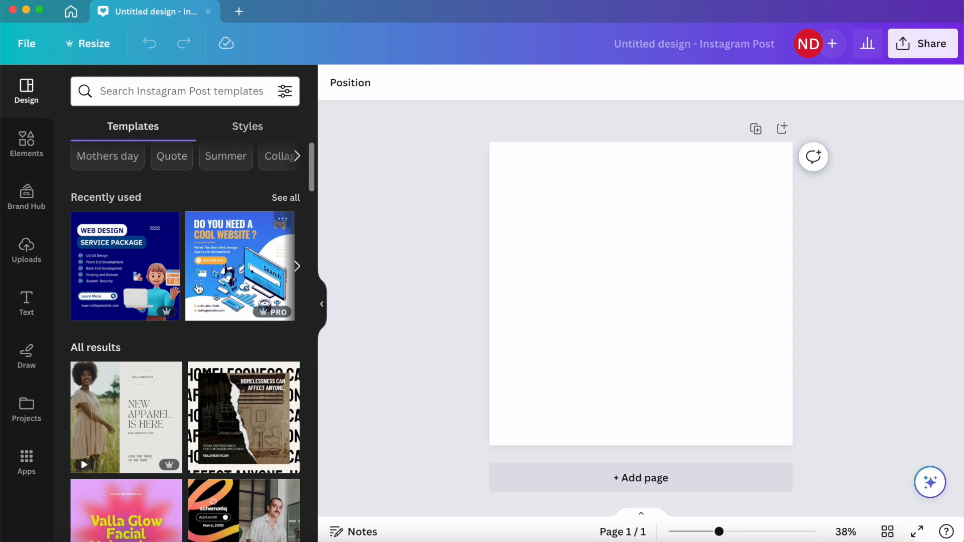
pyautogui.scroll(-3, 198, 289)
pyautogui.scroll(1, 199, 288)
pyautogui.moveTo(162, 299)
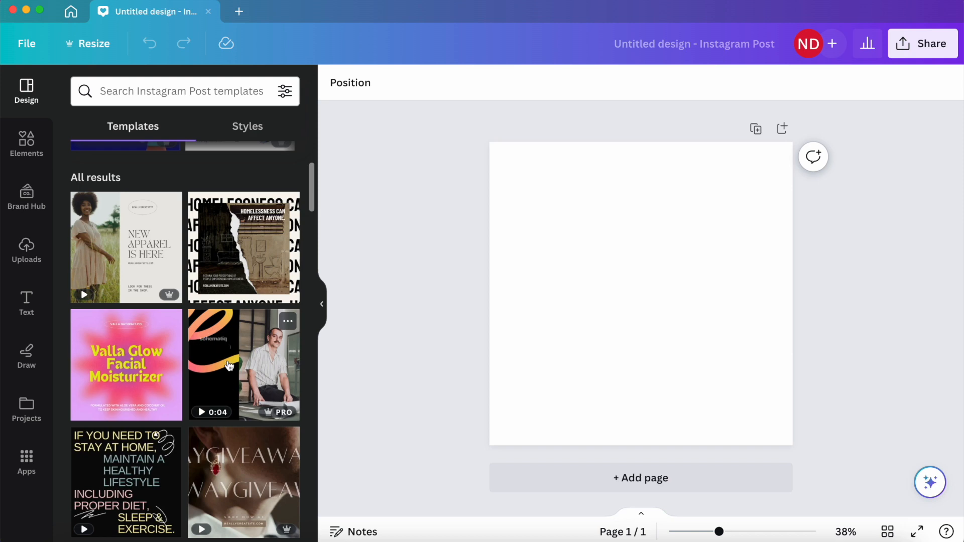
pyautogui.scroll(-5, 229, 365)
pyautogui.scroll(10, 231, 373)
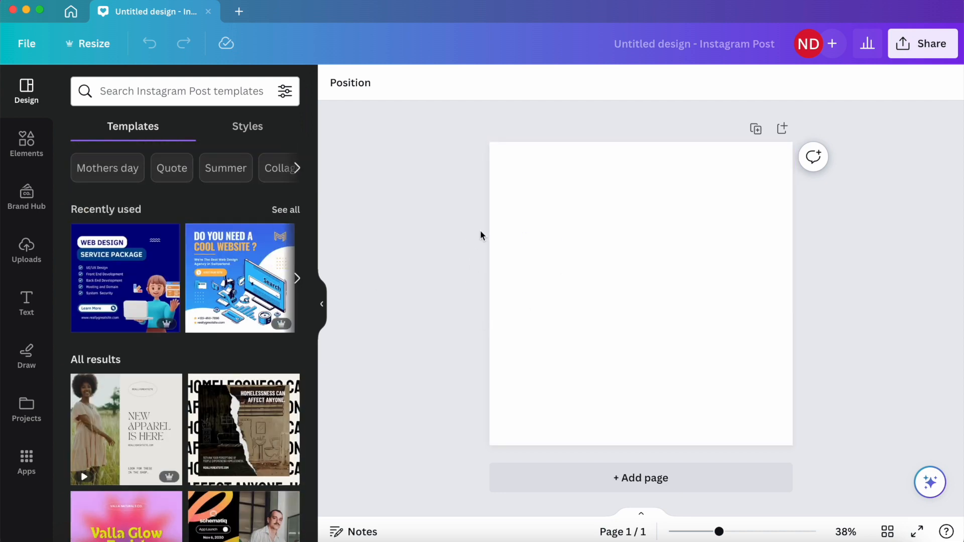
# Search the templates for "restaurant" and apply the red "The Best Burger" template to the blank page.
pyautogui.click(194, 99)
pyautogui.write('restaurant')
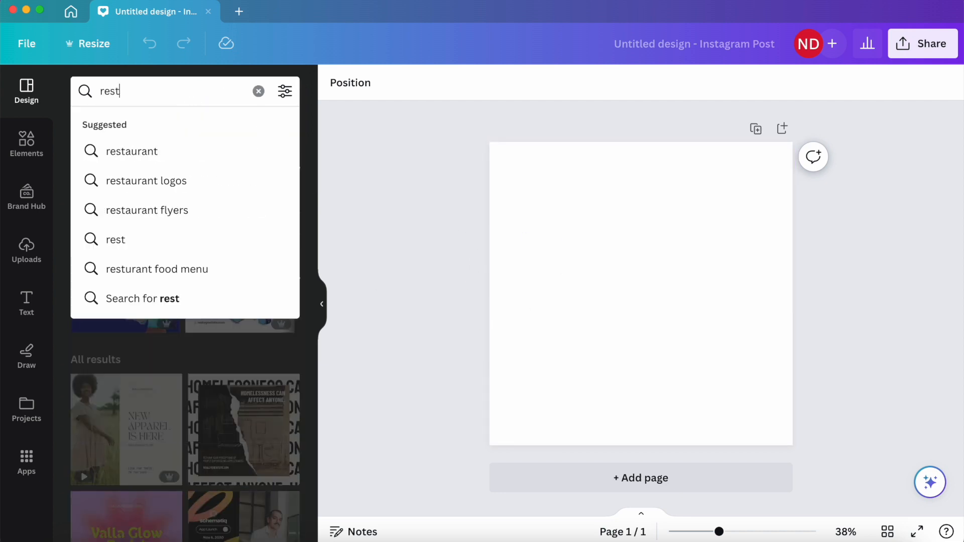
pyautogui.press('Return')
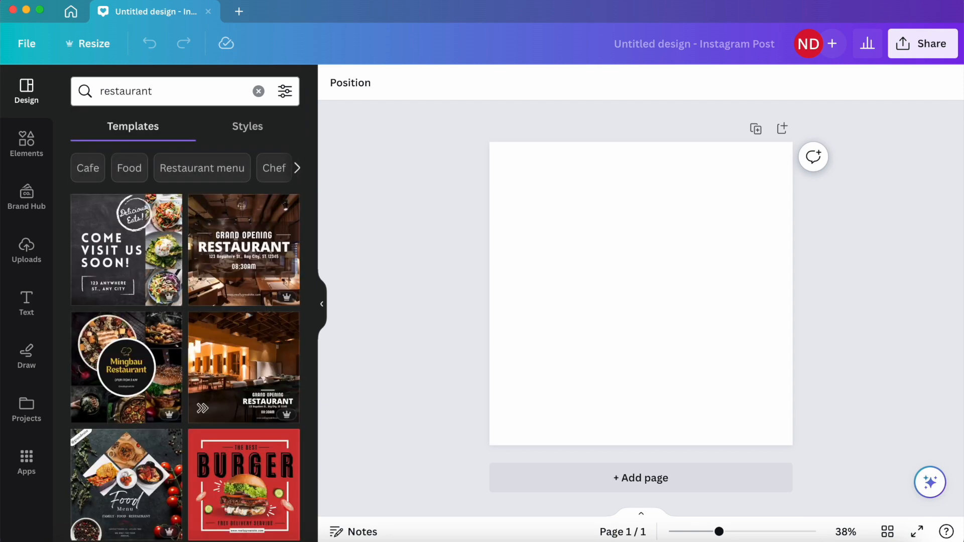
pyautogui.scroll(-5, 220, 363)
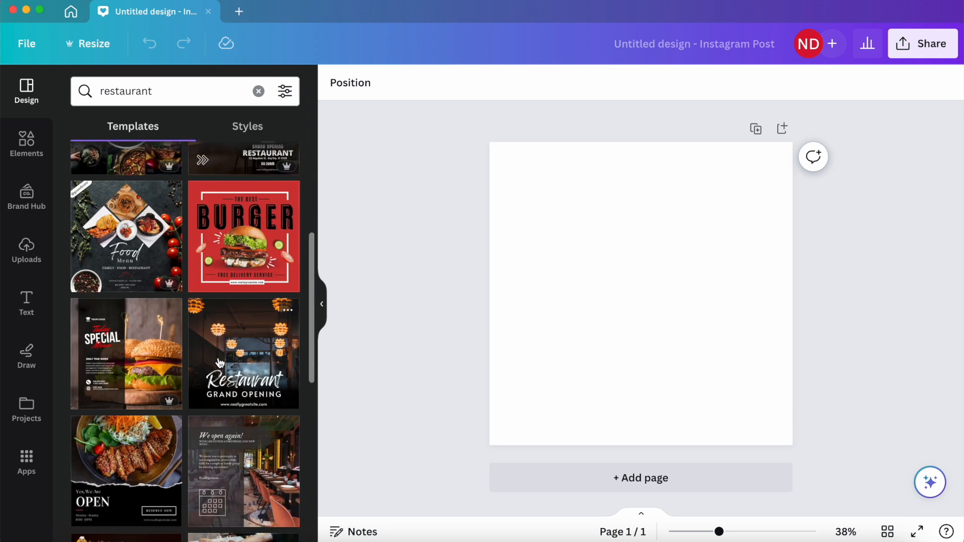
pyautogui.scroll(-1, 219, 351)
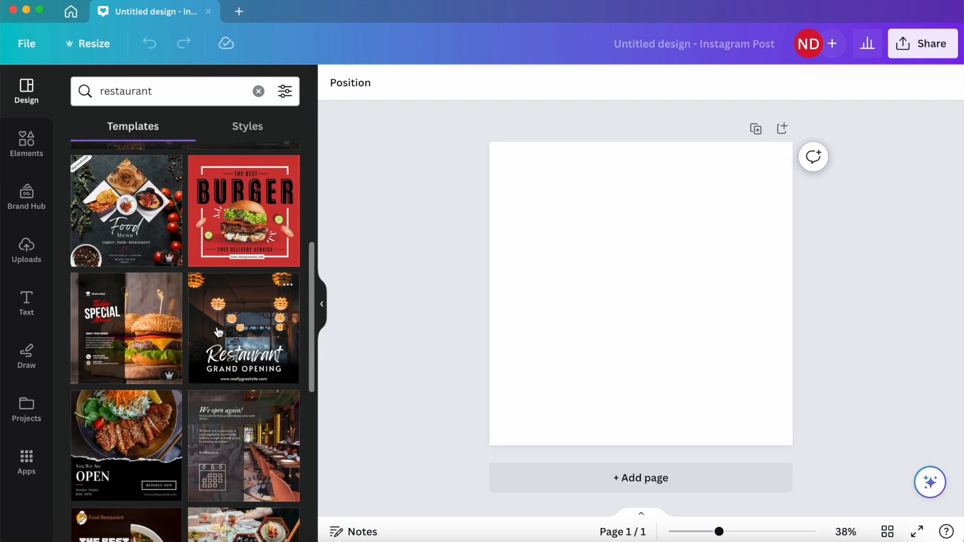
pyautogui.click(254, 240)
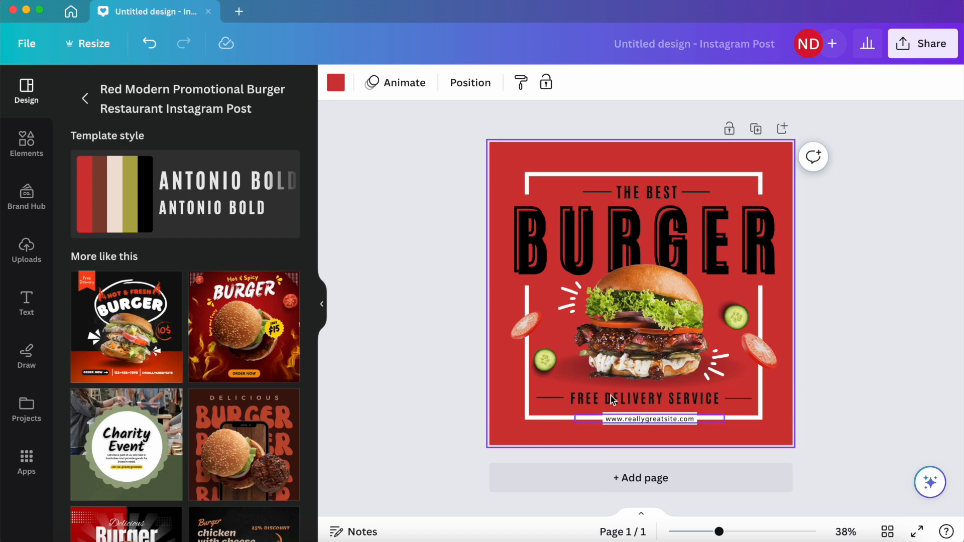
# Look through the designs similar to the applied burger template and return to the restaurant templates.
pyautogui.scroll(-7, 212, 340)
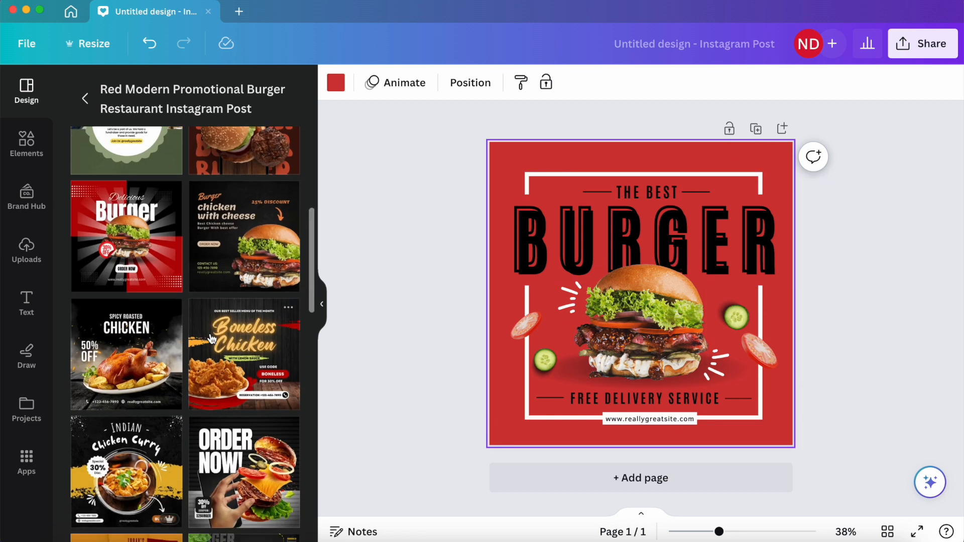
pyautogui.scroll(-4, 211, 340)
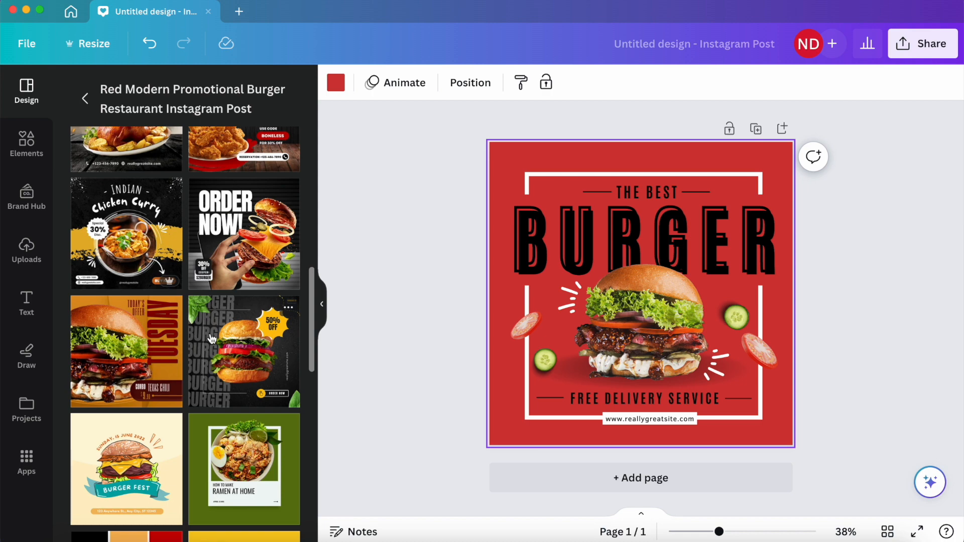
pyautogui.scroll(-1, 211, 340)
pyautogui.scroll(12, 142, 198)
pyautogui.click(87, 100)
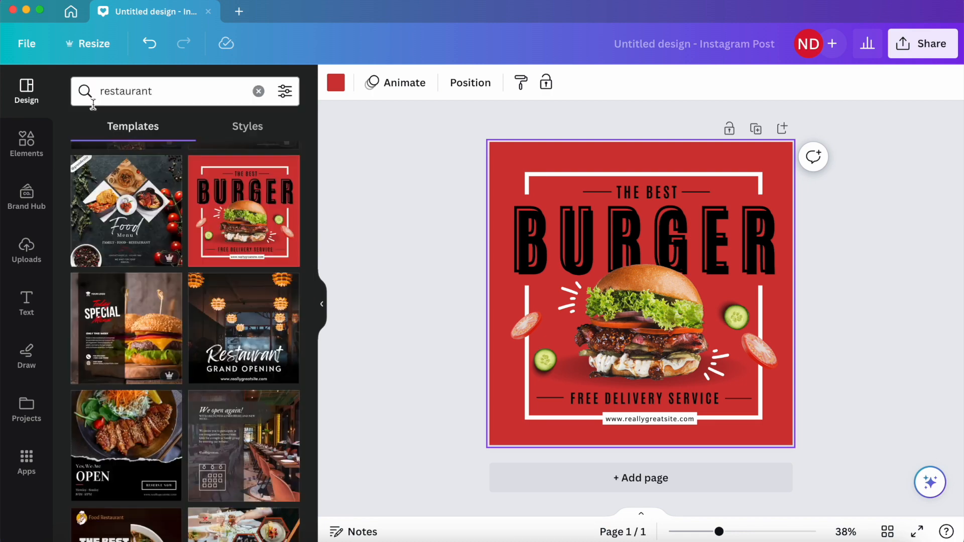
# Revisit the red burger template, examine its template style and related designs, and go back to the restaurant templates.
pyautogui.click(262, 230)
pyautogui.scroll(-1, 149, 385)
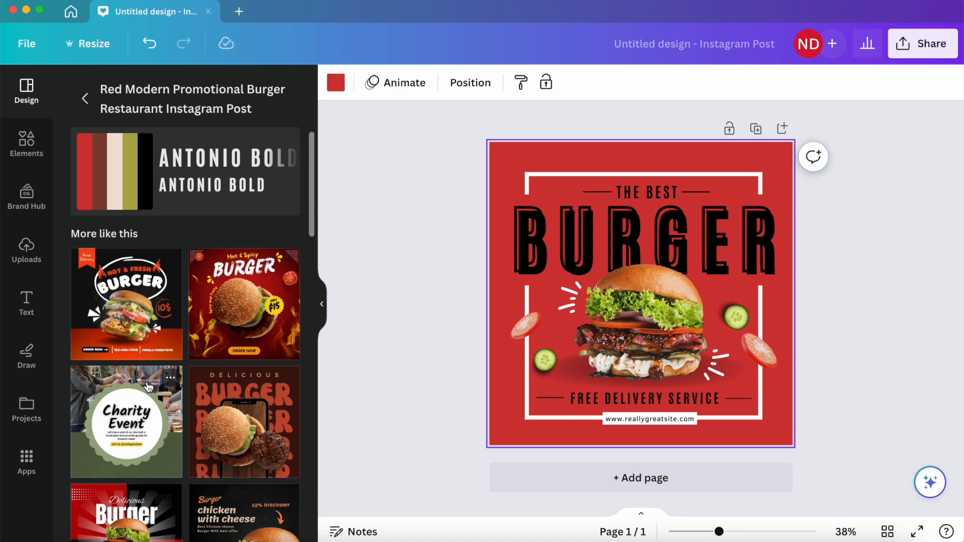
pyautogui.click(84, 98)
pyautogui.scroll(-1, 184, 357)
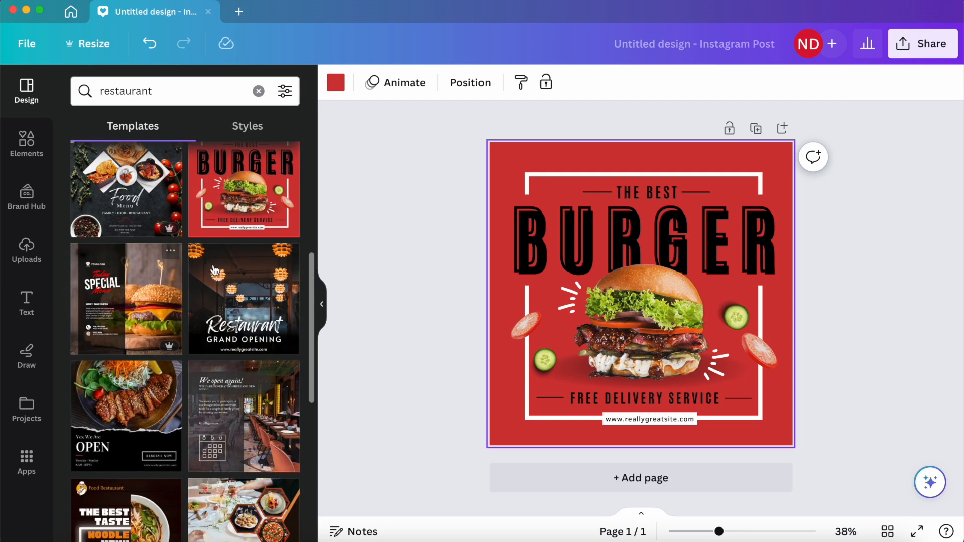
pyautogui.click(251, 193)
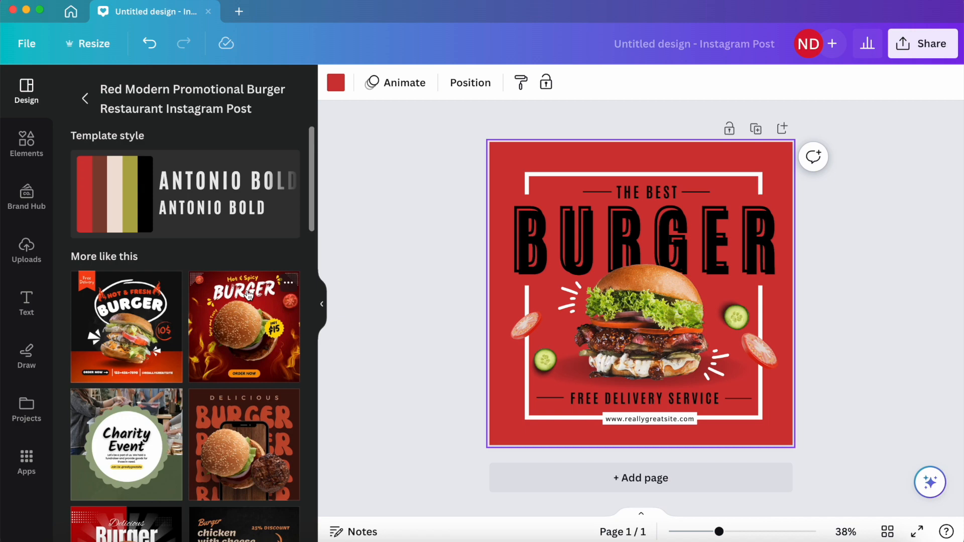
pyautogui.scroll(-3, 241, 299)
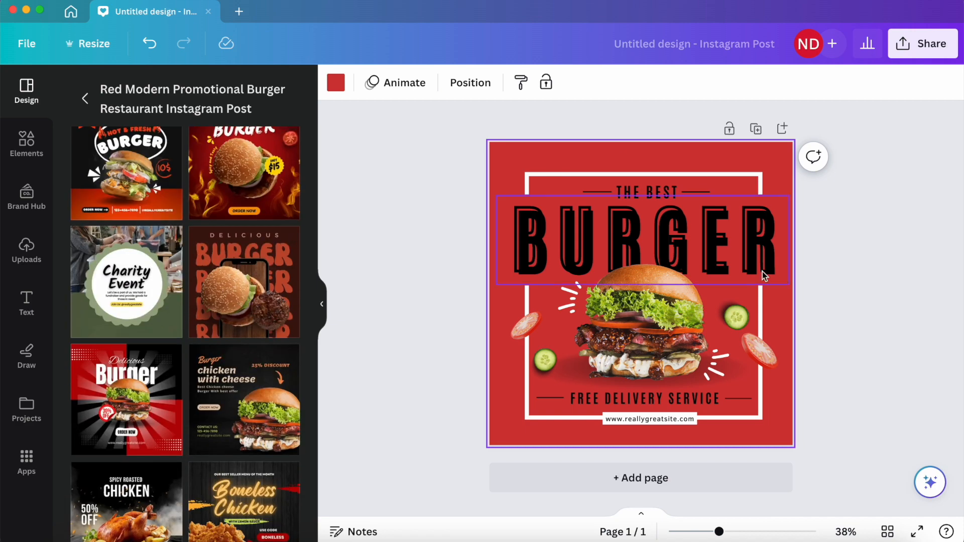
pyautogui.scroll(-5, 144, 393)
pyautogui.scroll(10, 186, 351)
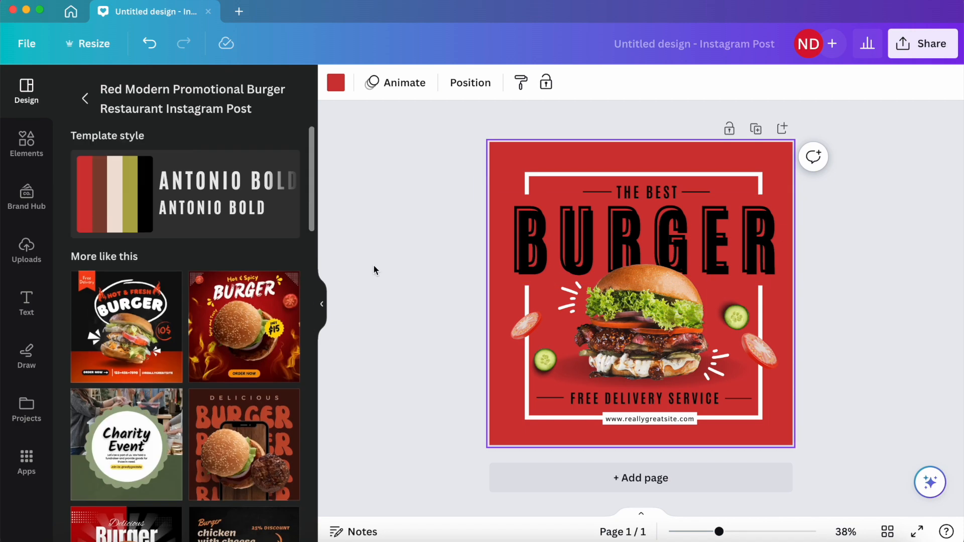
pyautogui.click(92, 99)
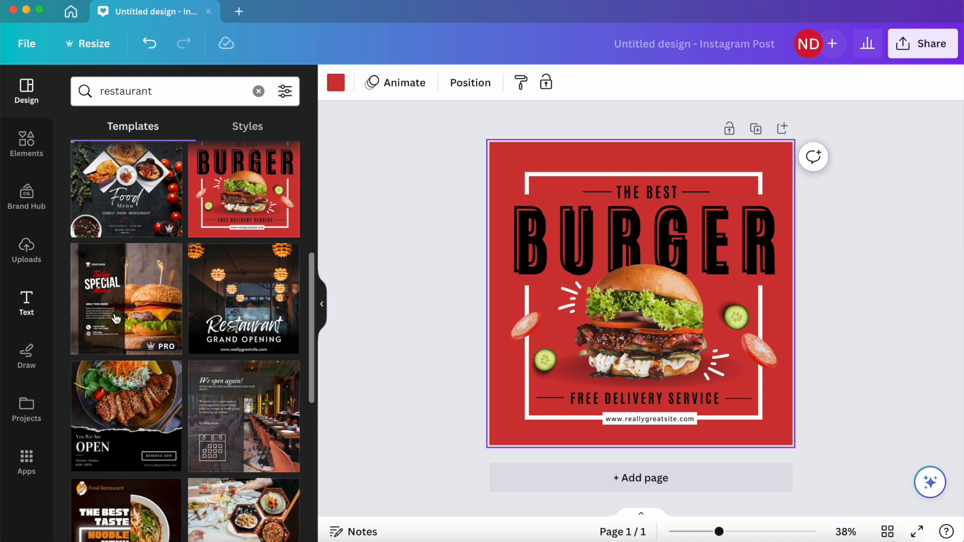
pyautogui.click(244, 201)
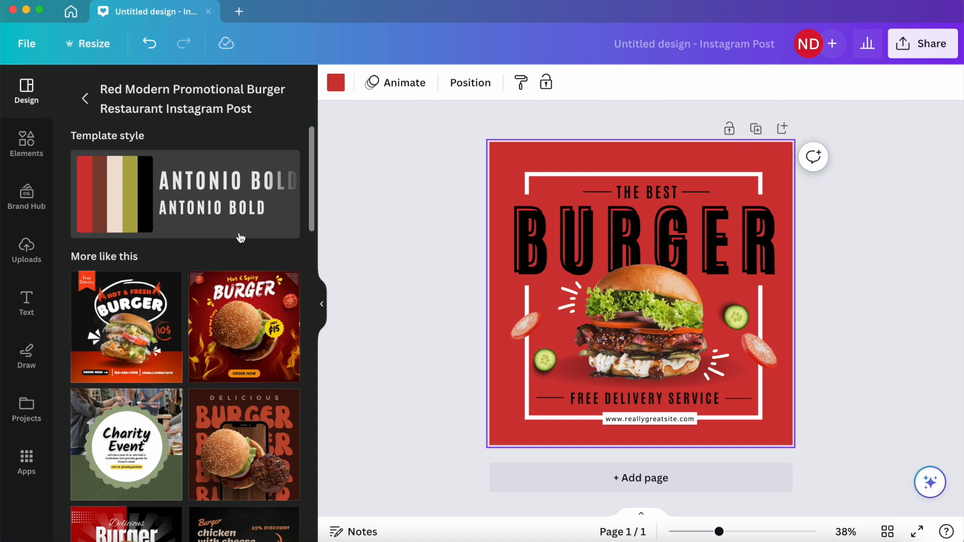
pyautogui.click(84, 101)
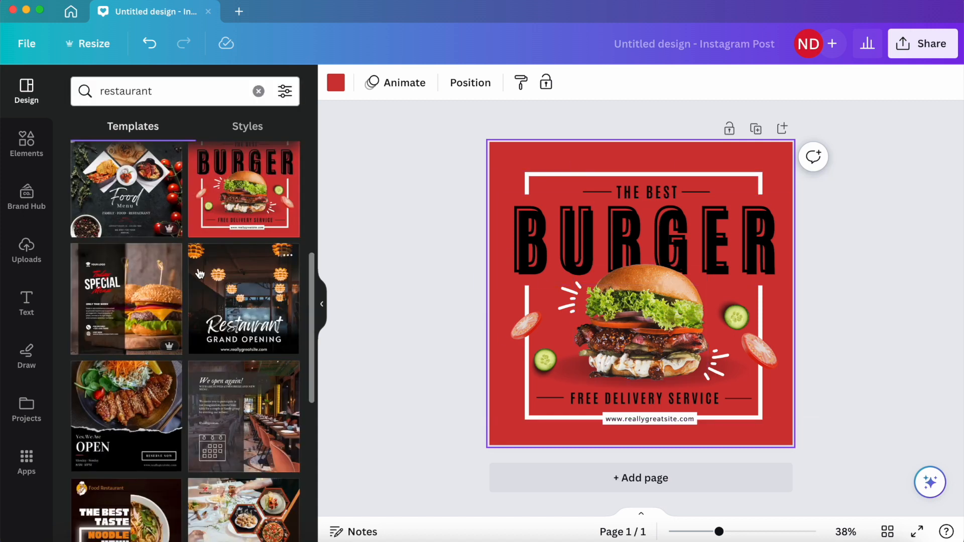
# Browse further through the restaurant templates and examine the fonts and colours of the "Spicy Menu Noodles" template.
pyautogui.scroll(-5, 199, 273)
pyautogui.scroll(-10, 199, 273)
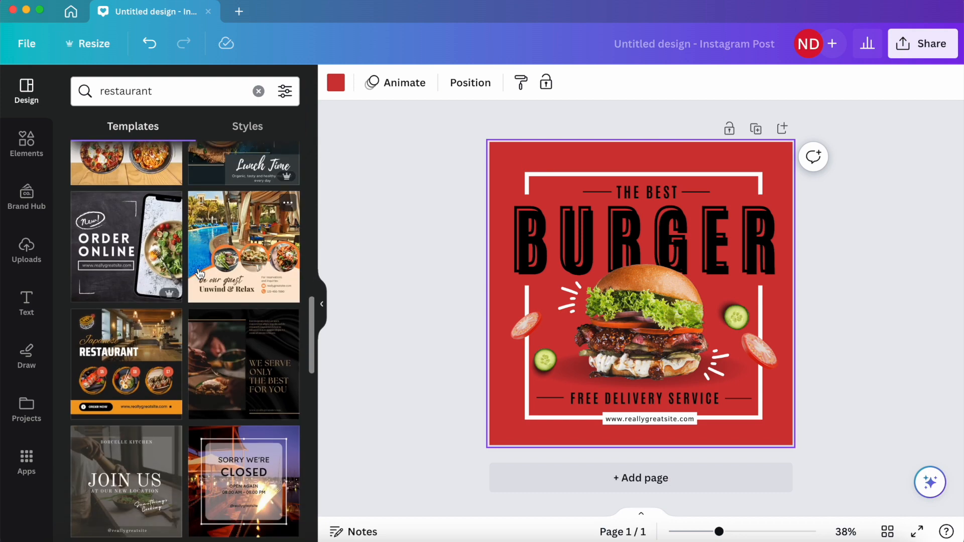
pyautogui.scroll(-10, 249, 327)
pyautogui.scroll(-5, 250, 374)
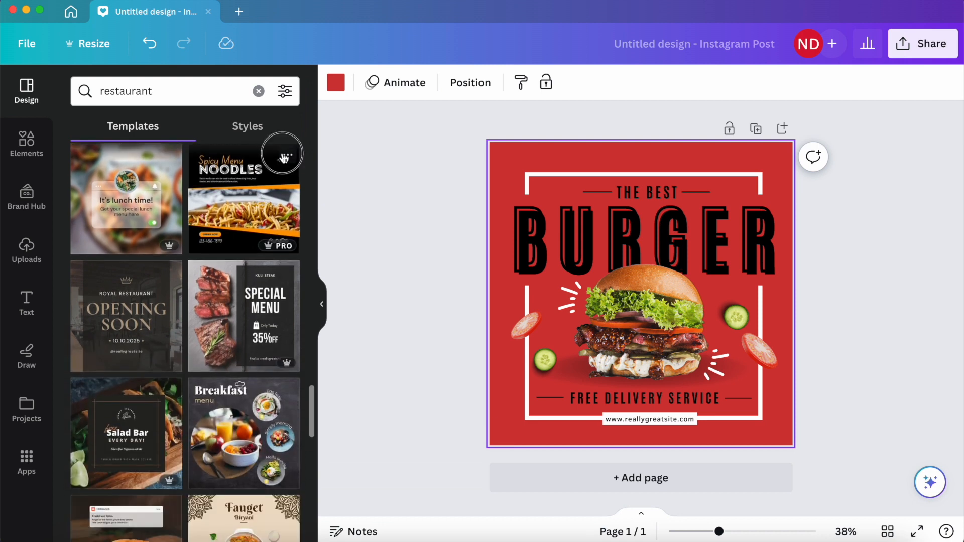
pyautogui.click(285, 157)
pyautogui.scroll(-3, 370, 416)
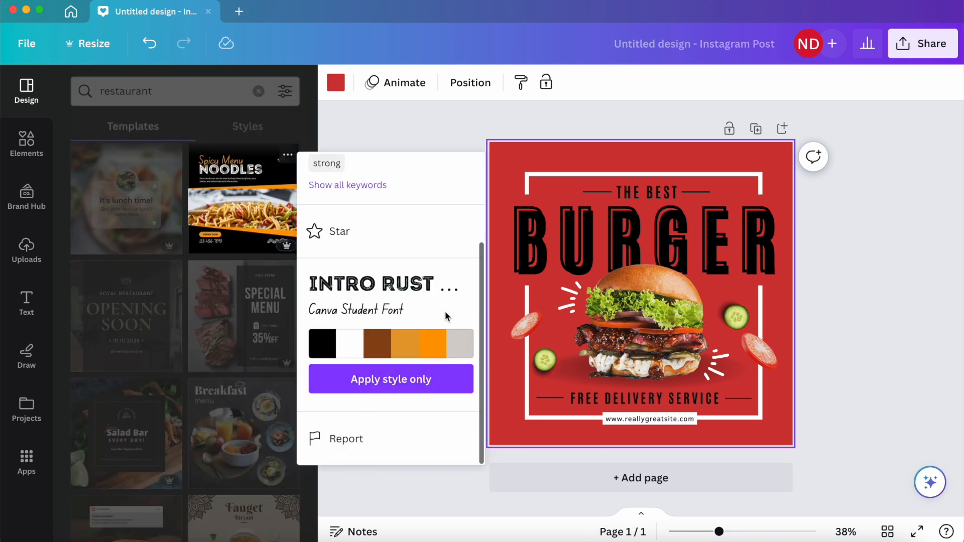
pyautogui.click(260, 255)
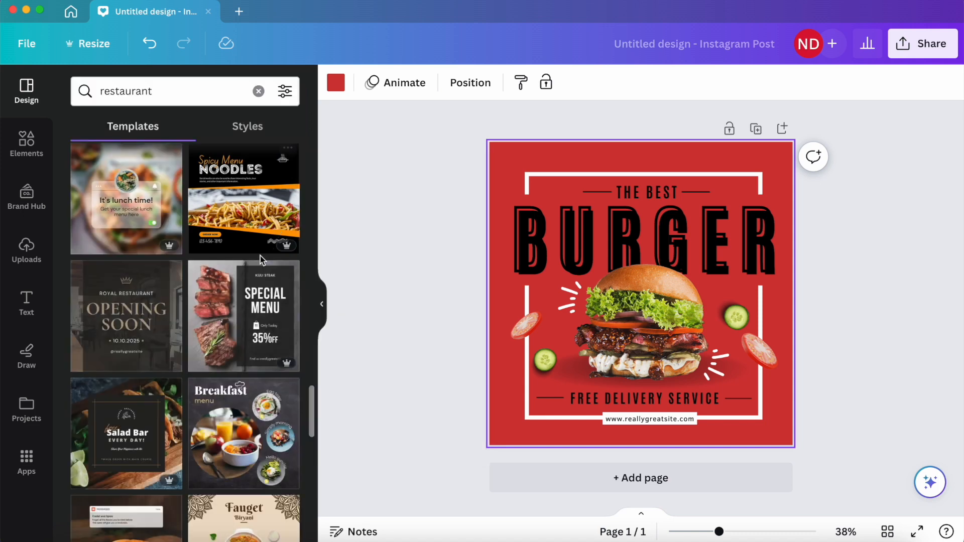
pyautogui.scroll(3, 236, 271)
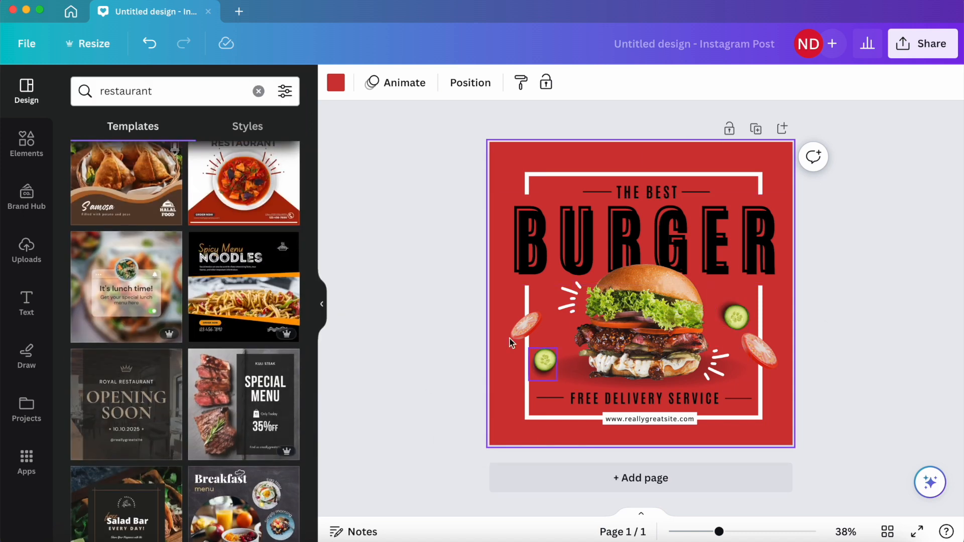
# Try applying only the style of the orange "Spicy Menu Noodles" template to the burger design, and undo it.
pyautogui.click(286, 246)
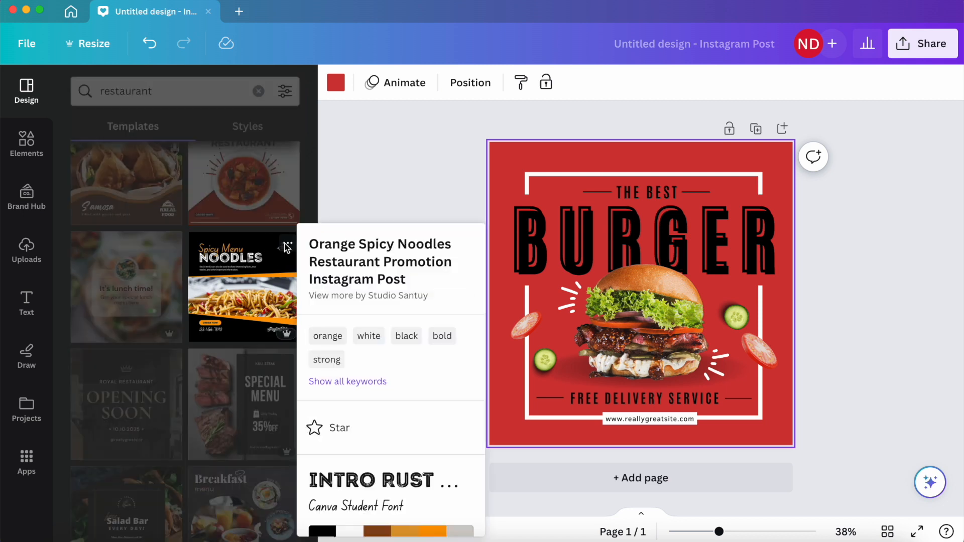
pyautogui.scroll(-3, 364, 416)
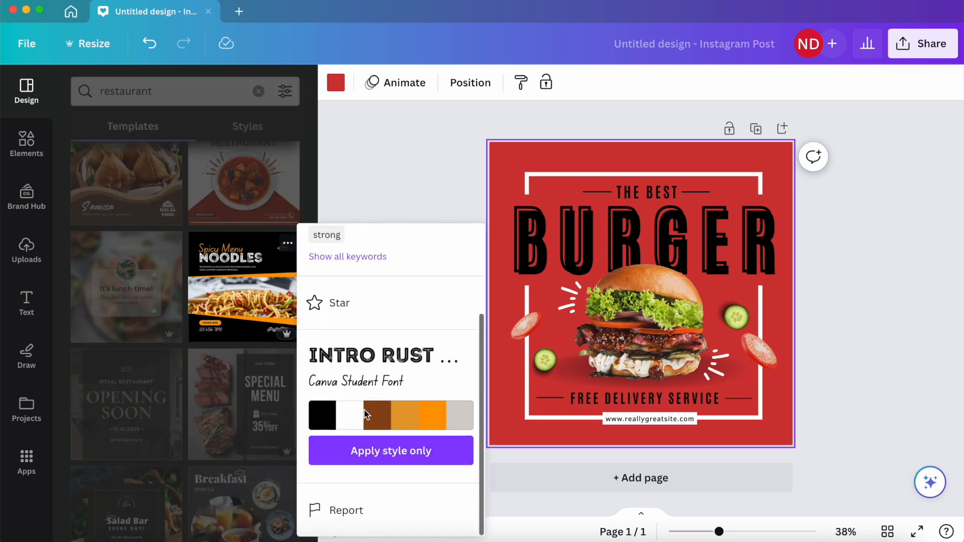
pyautogui.click(366, 455)
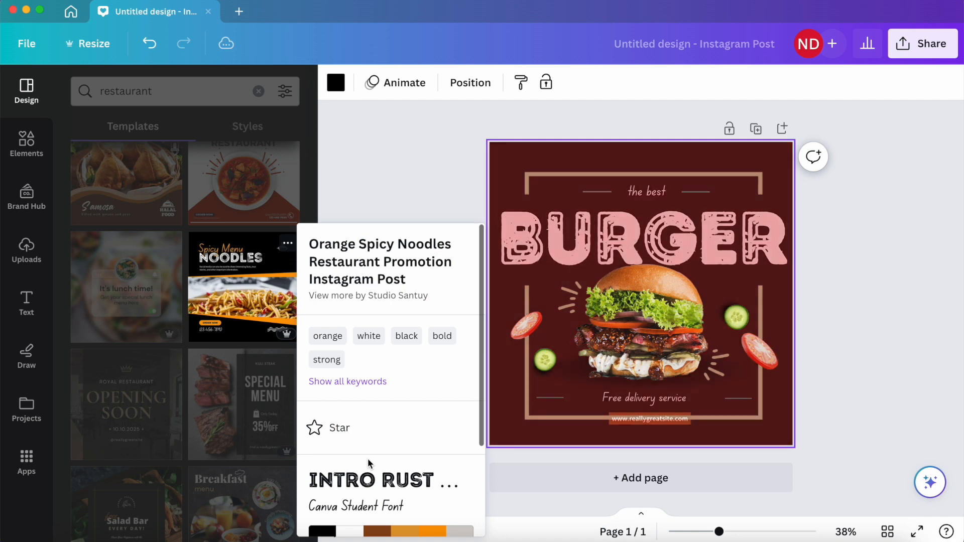
pyautogui.click(405, 172)
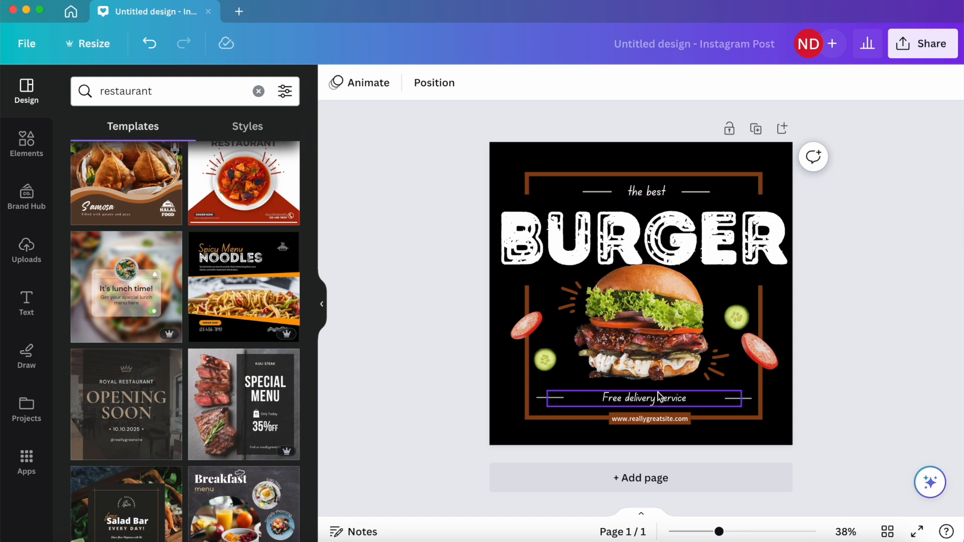
pyautogui.scroll(-5, 253, 392)
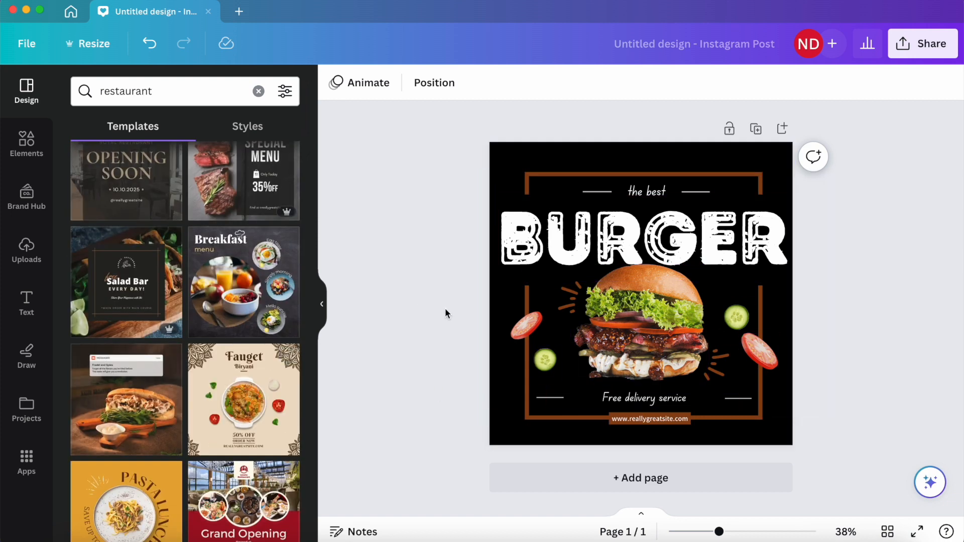
pyautogui.press('super+z')
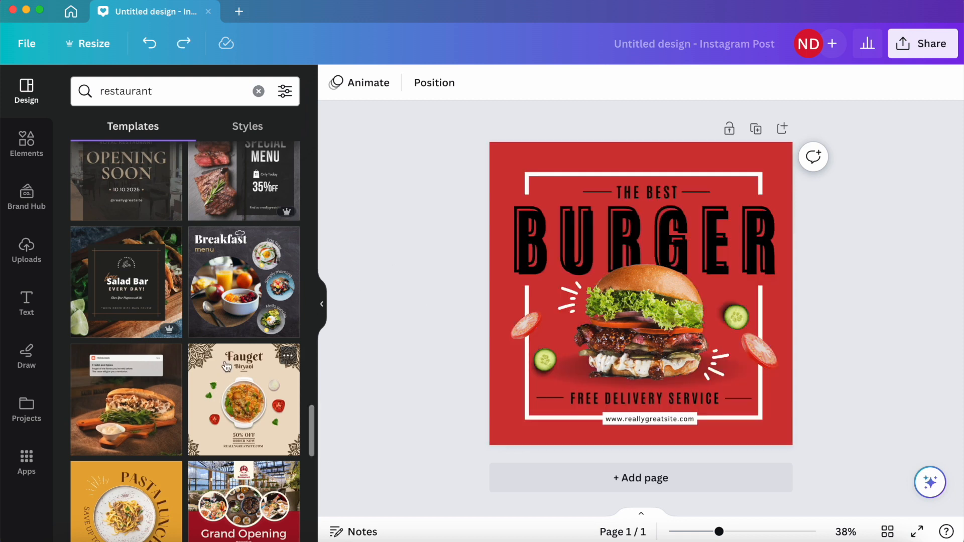
# Try applying only the style of the yellow "Pasta Lunch" template to the burger design, undo it, and return to the first templates.
pyautogui.scroll(-5, 226, 367)
pyautogui.click(170, 262)
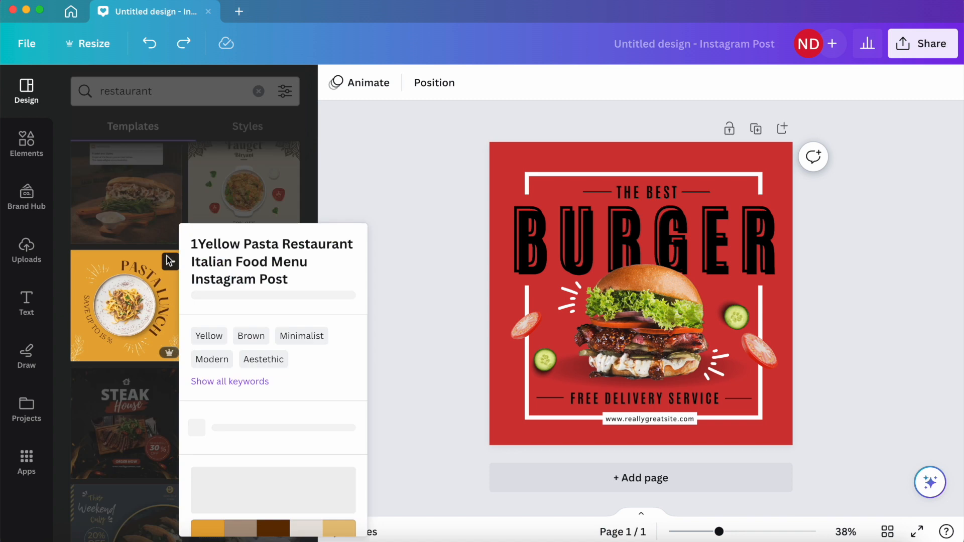
pyautogui.scroll(-3, 262, 421)
pyautogui.click(269, 452)
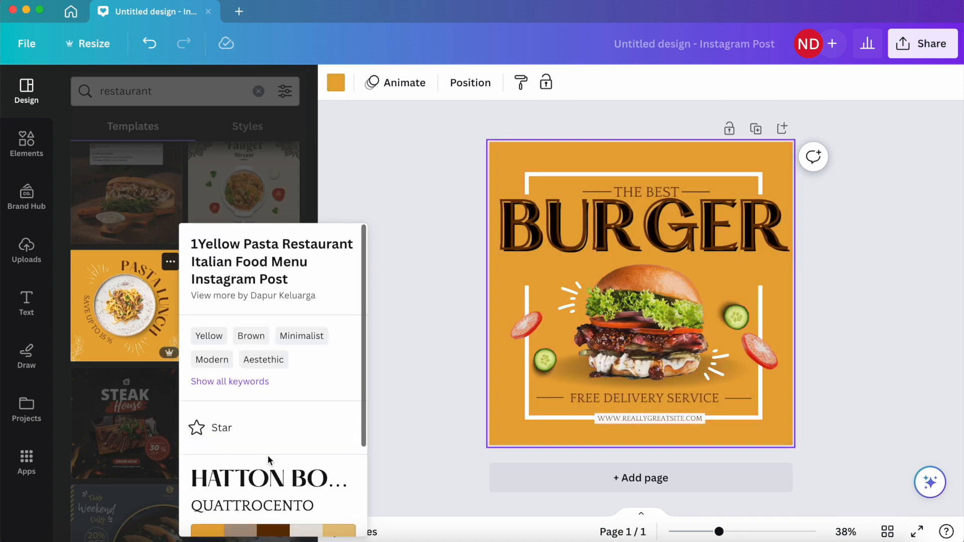
pyautogui.click(414, 223)
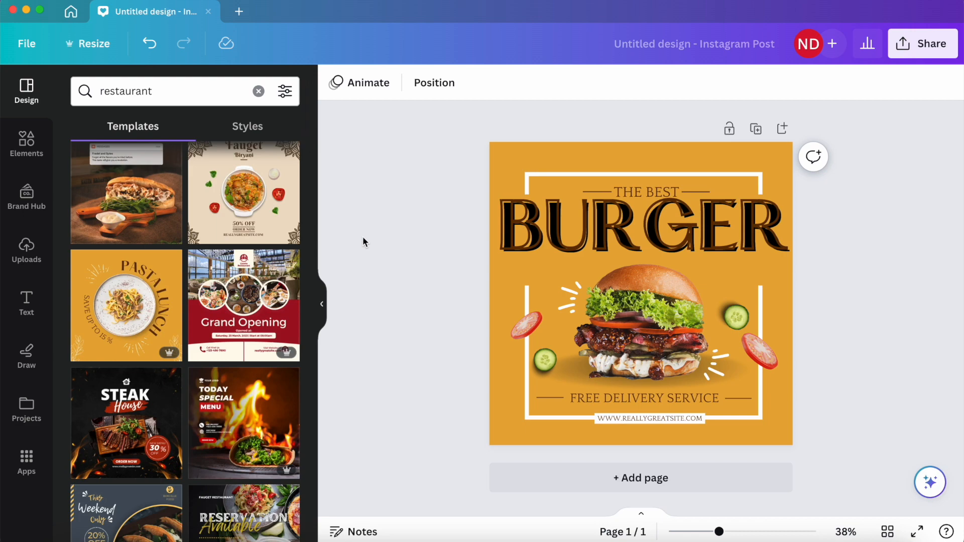
pyautogui.press('super+z')
pyautogui.scroll(-10, 253, 277)
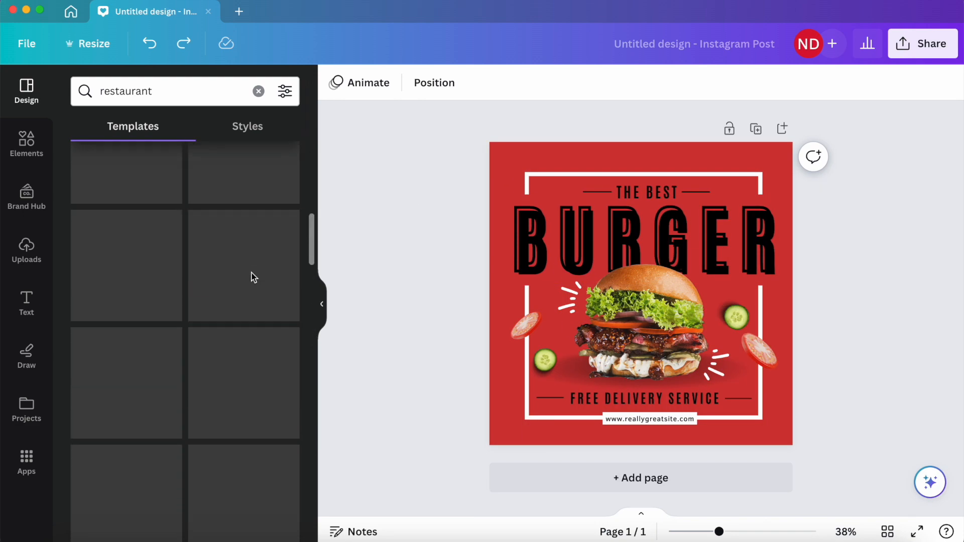
pyautogui.scroll(10, 245, 271)
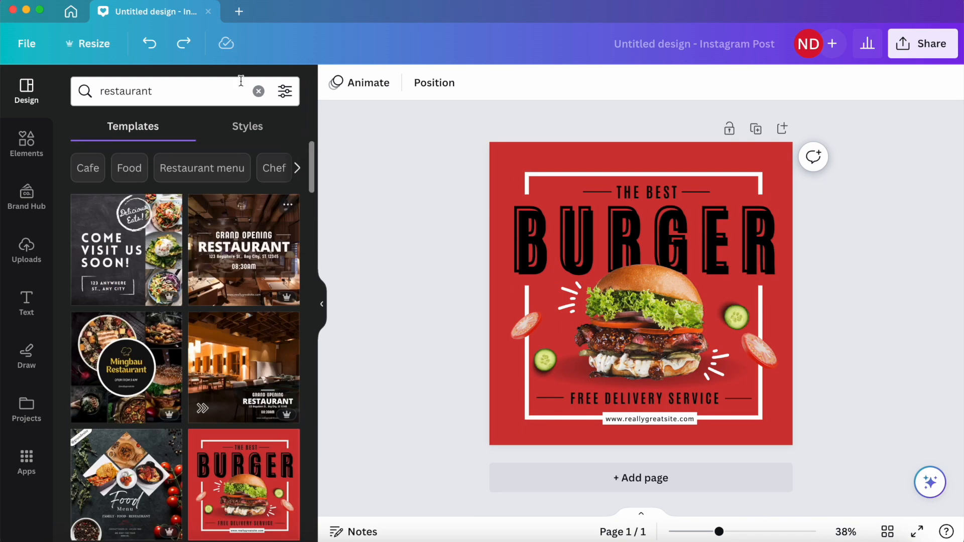
# Open the elements library and look through its search suggestions and categories, from shapes and stickers to tables, frames and grids.
pyautogui.click(32, 144)
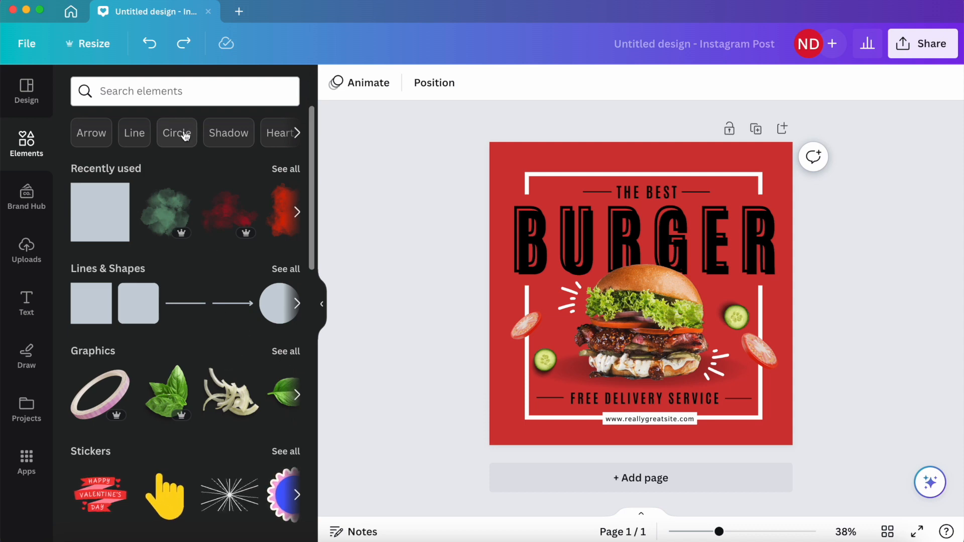
pyautogui.click(179, 103)
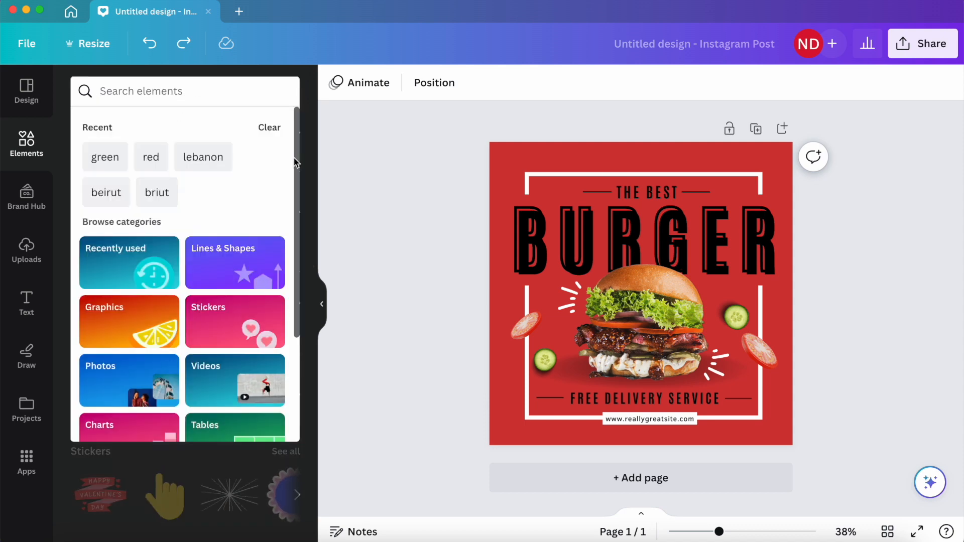
pyautogui.click(318, 164)
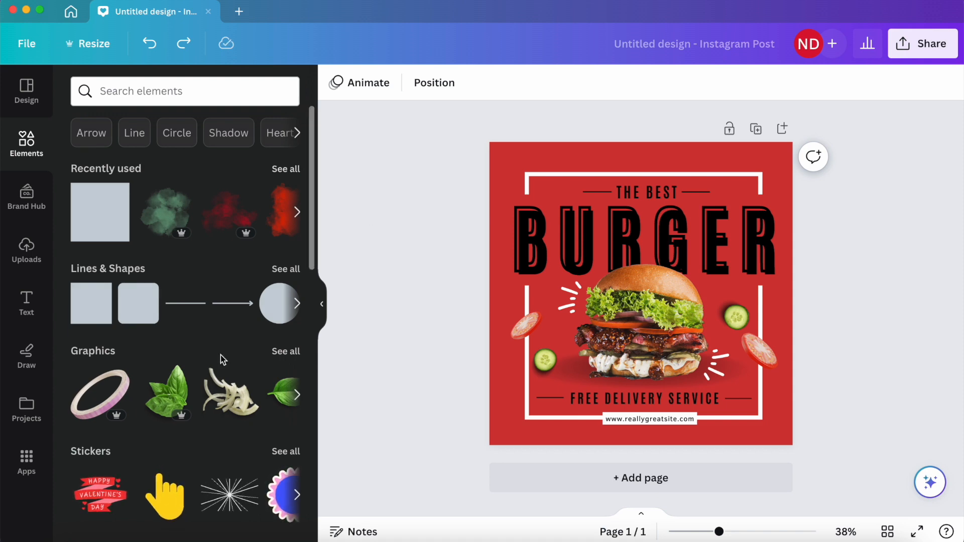
pyautogui.scroll(-3, 221, 355)
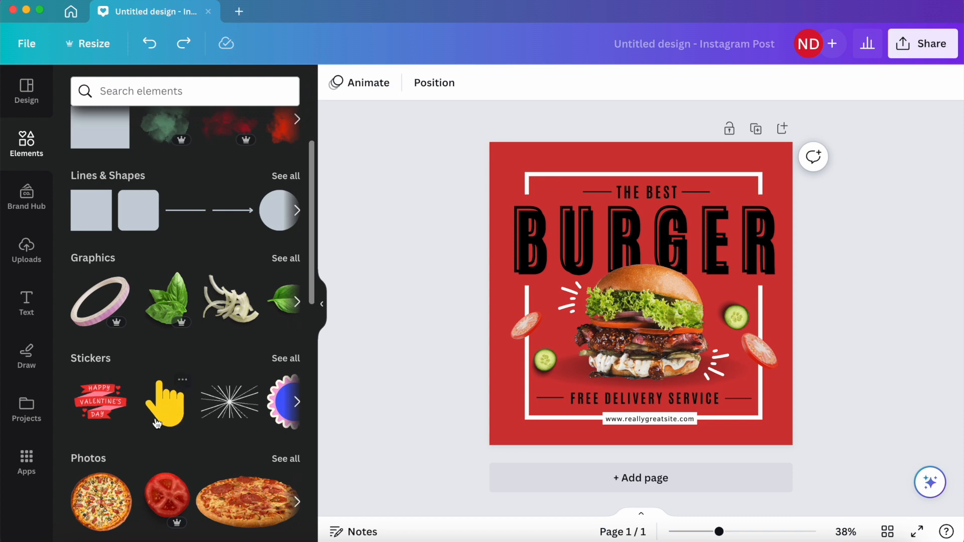
pyautogui.scroll(-10, 207, 390)
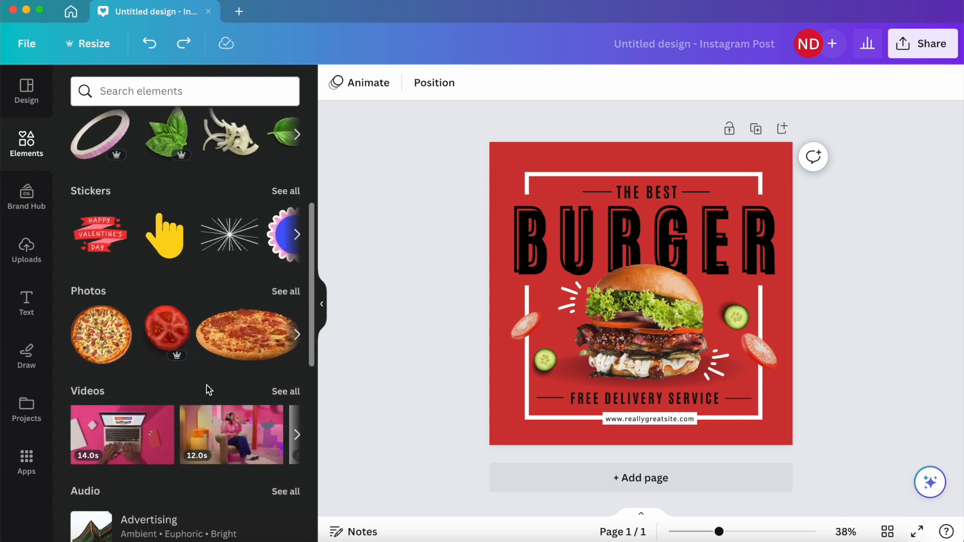
pyautogui.scroll(-1, 208, 390)
pyautogui.scroll(3, 207, 390)
pyautogui.scroll(-8, 175, 341)
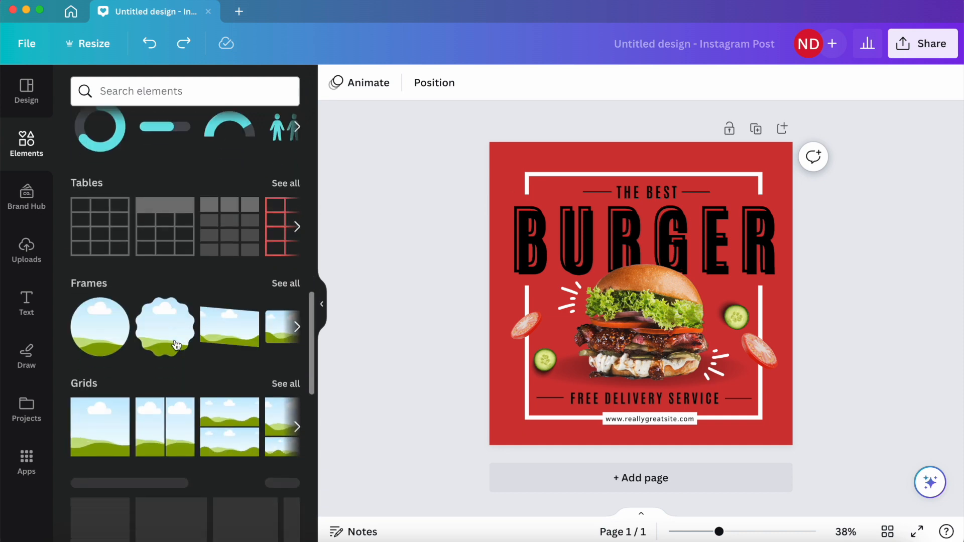
pyautogui.scroll(15, 175, 341)
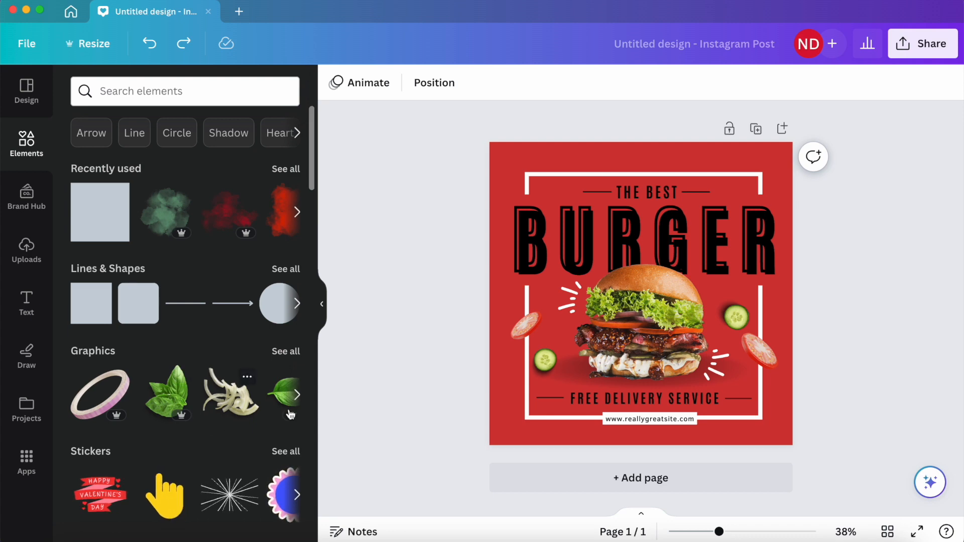
# Look through the suggested graphics and photos in the elements library.
pyautogui.hscroll(5, 267, 420)
pyautogui.hscroll(3, 225, 402)
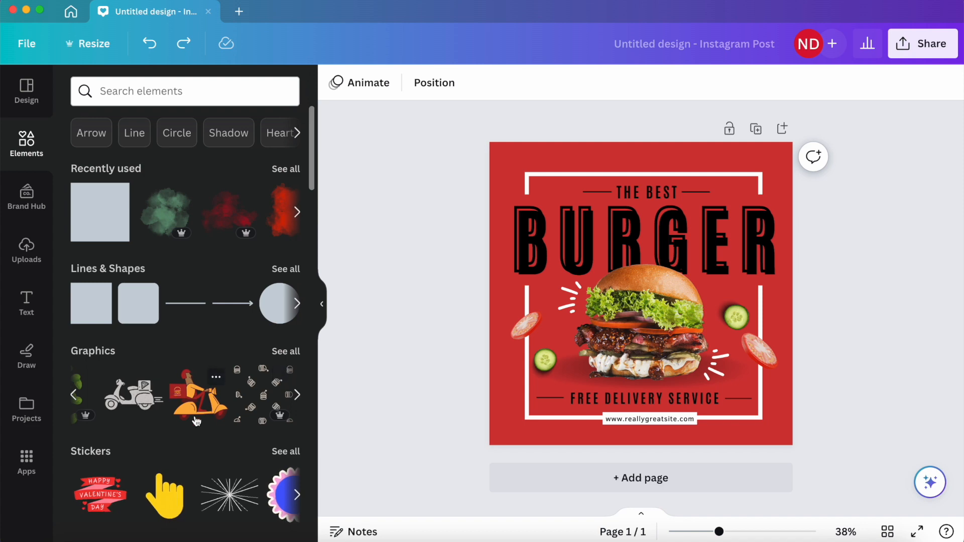
pyautogui.hscroll(5, 191, 395)
pyautogui.hscroll(2, 199, 394)
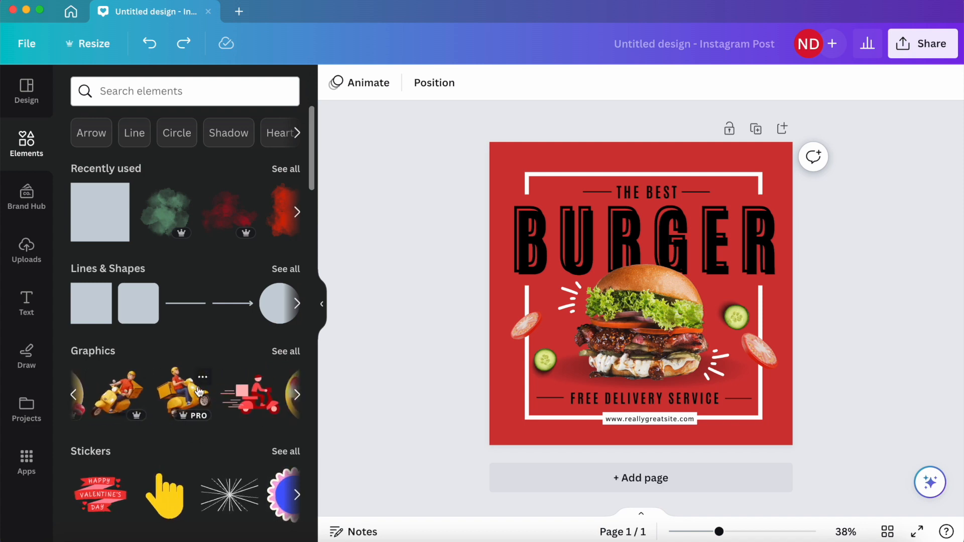
pyautogui.hscroll(3, 198, 409)
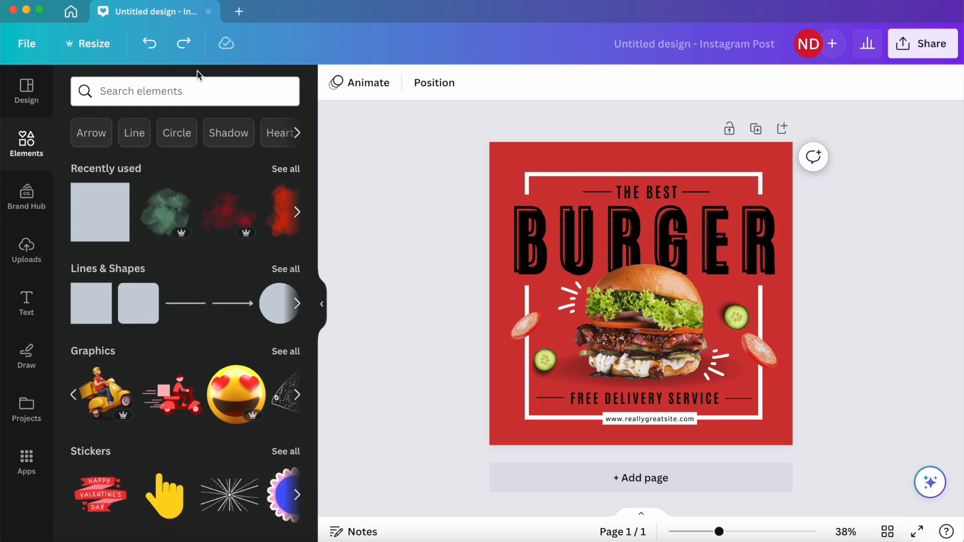
pyautogui.scroll(-5, 149, 411)
pyautogui.hscroll(10, 148, 410)
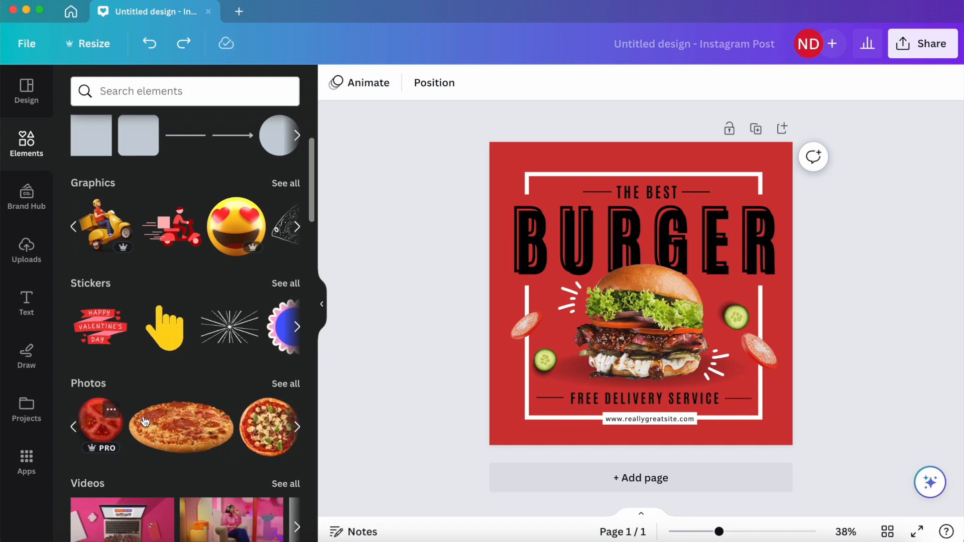
pyautogui.hscroll(6, 145, 421)
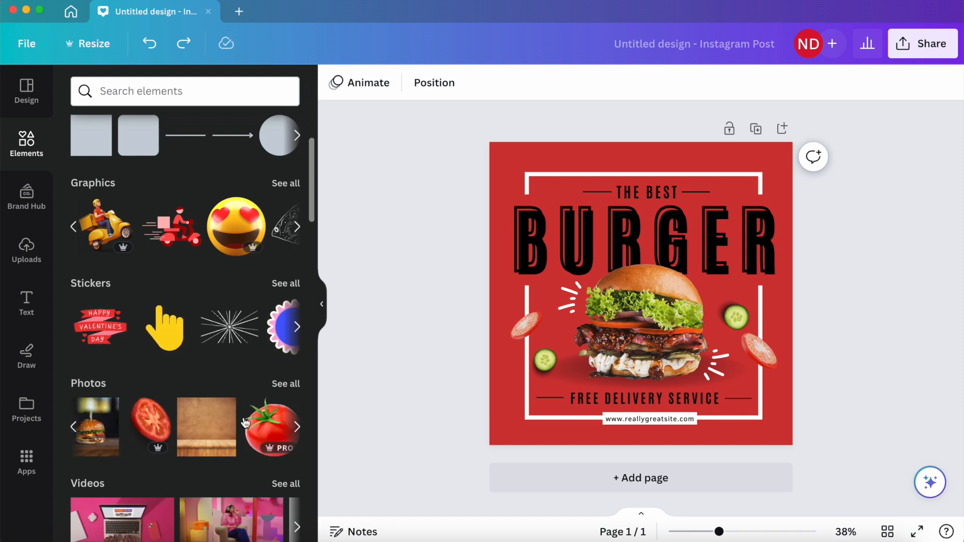
pyautogui.scroll(5, 215, 426)
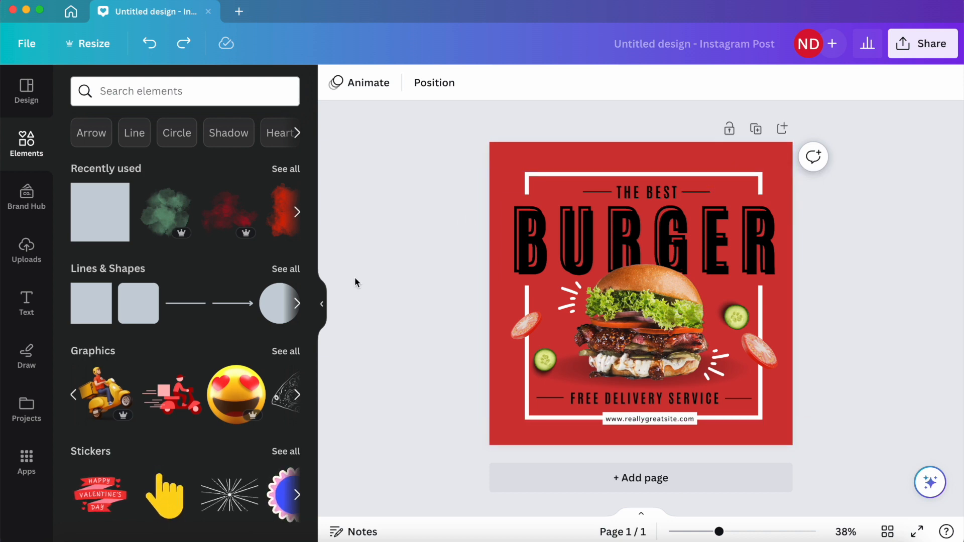
# Search the elements for "star" and look through the matching graphics, photos and search suggestions.
pyautogui.click(202, 94)
pyautogui.write('star')
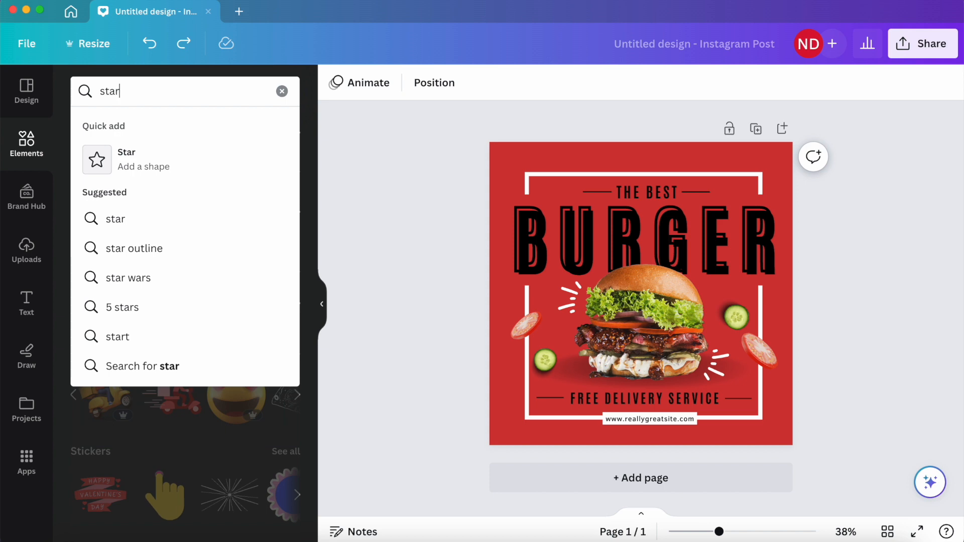
pyautogui.press('Return')
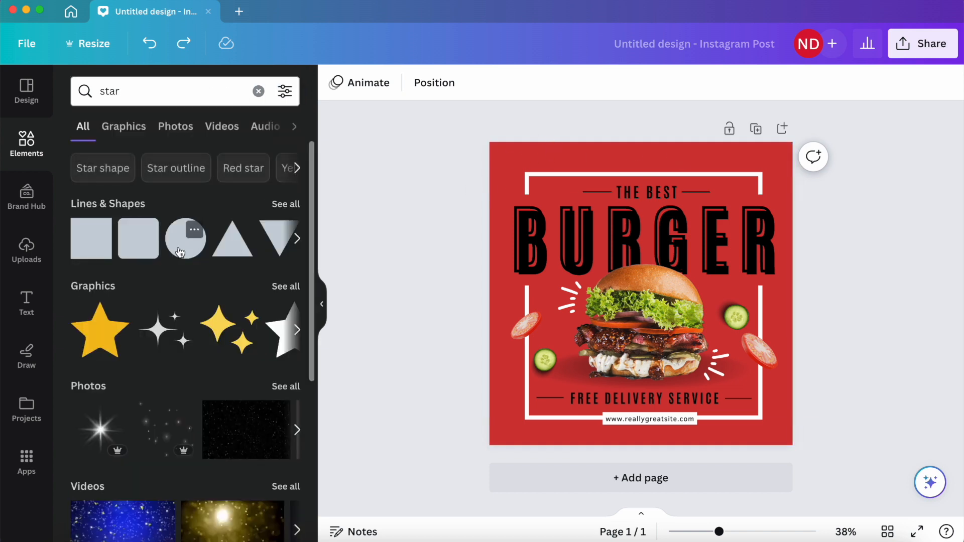
pyautogui.scroll(-3, 185, 363)
pyautogui.hscroll(5, 186, 363)
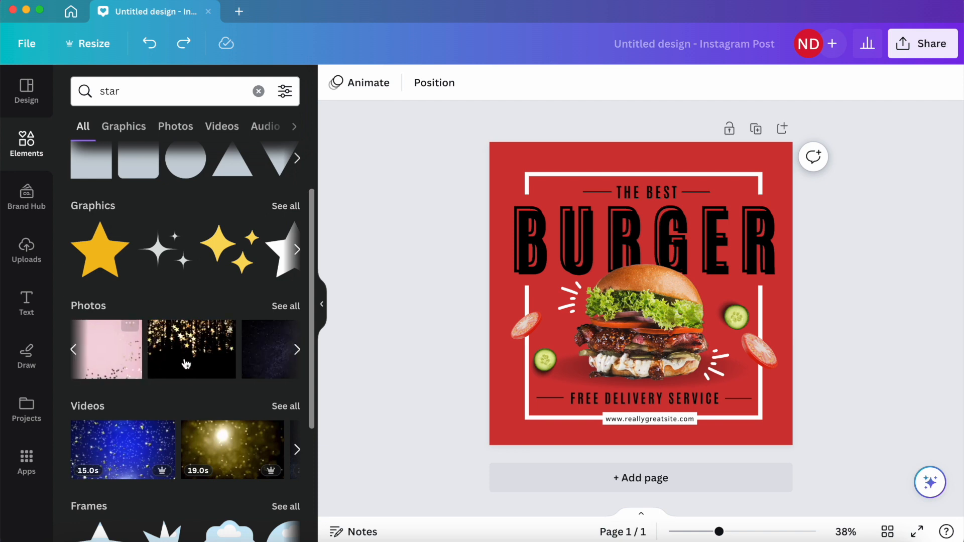
pyautogui.hscroll(3, 229, 229)
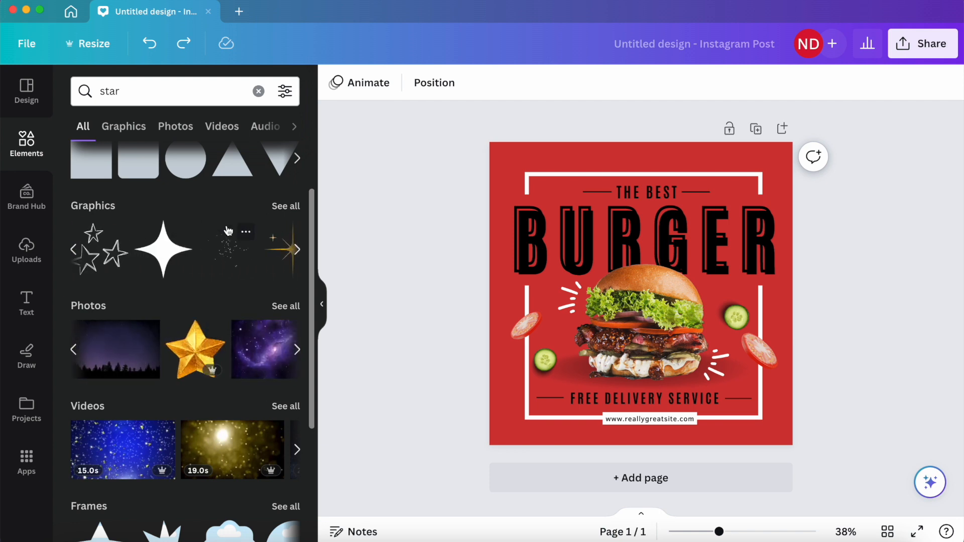
pyautogui.scroll(3, 229, 229)
pyautogui.hscroll(2, 185, 321)
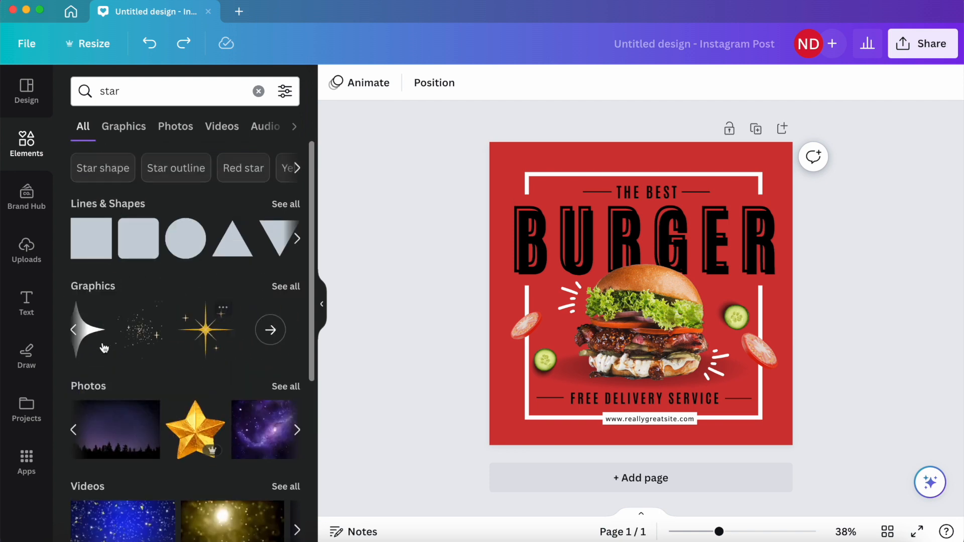
pyautogui.hscroll(4, 192, 246)
pyautogui.hscroll(-4, 192, 246)
pyautogui.click(146, 100)
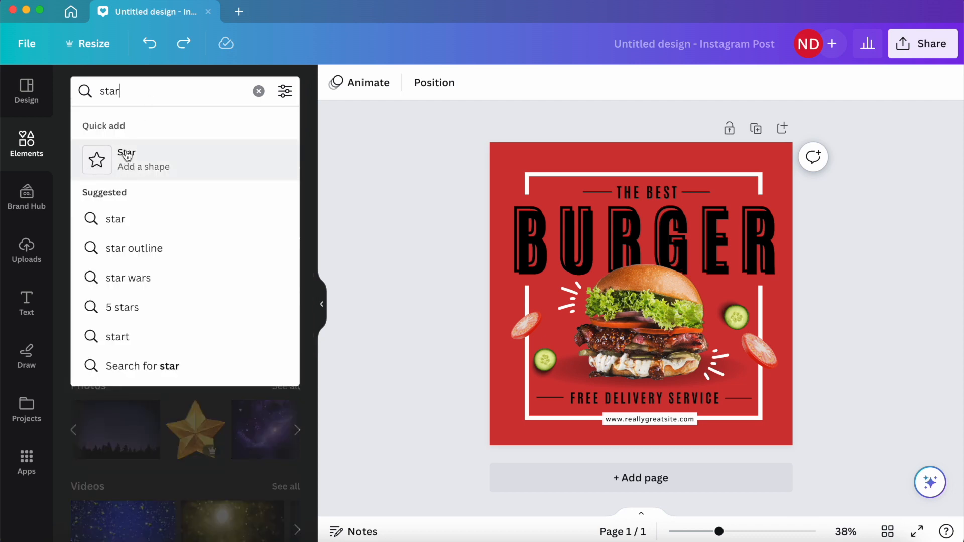
# Add a green star shape to the design, shrink it to about half size, and place it over the white frame's upper-right corner.
pyautogui.click(138, 165)
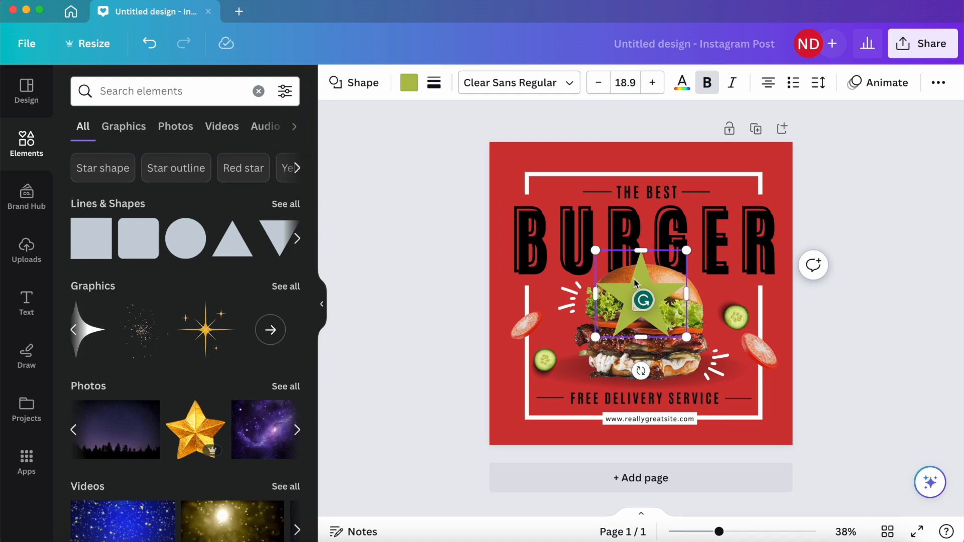
pyautogui.moveTo(636, 282); pyautogui.dragTo(736, 151)
pyautogui.moveTo(787, 117); pyautogui.dragTo(739, 164)
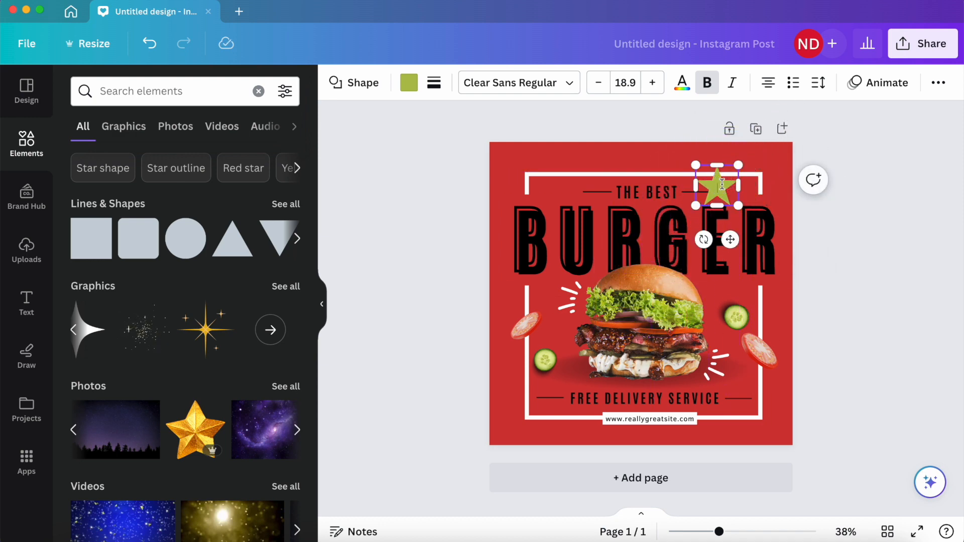
pyautogui.moveTo(717, 186); pyautogui.dragTo(760, 172)
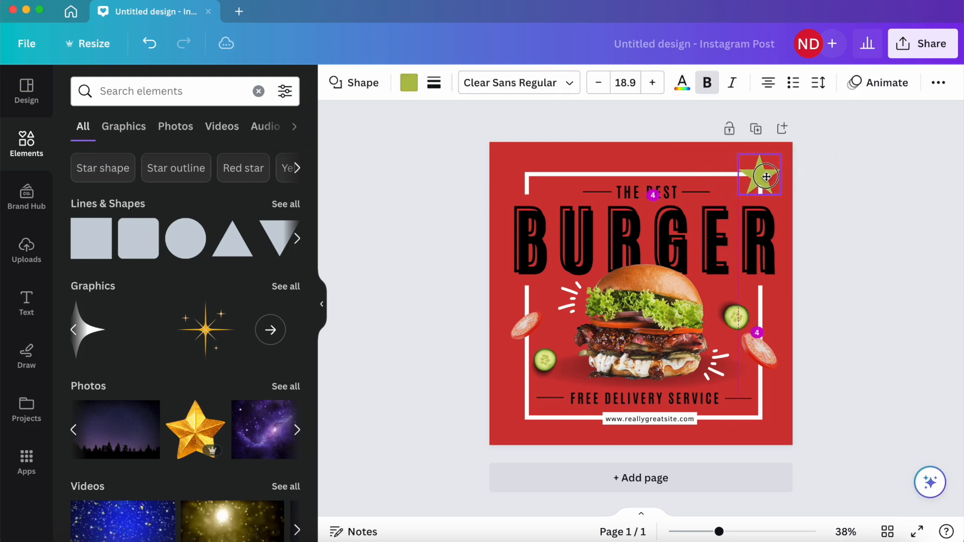
pyautogui.click(473, 199)
# Try adding the animated gold sparkle graphic to the burger design, and delete it.
pyautogui.click(144, 329)
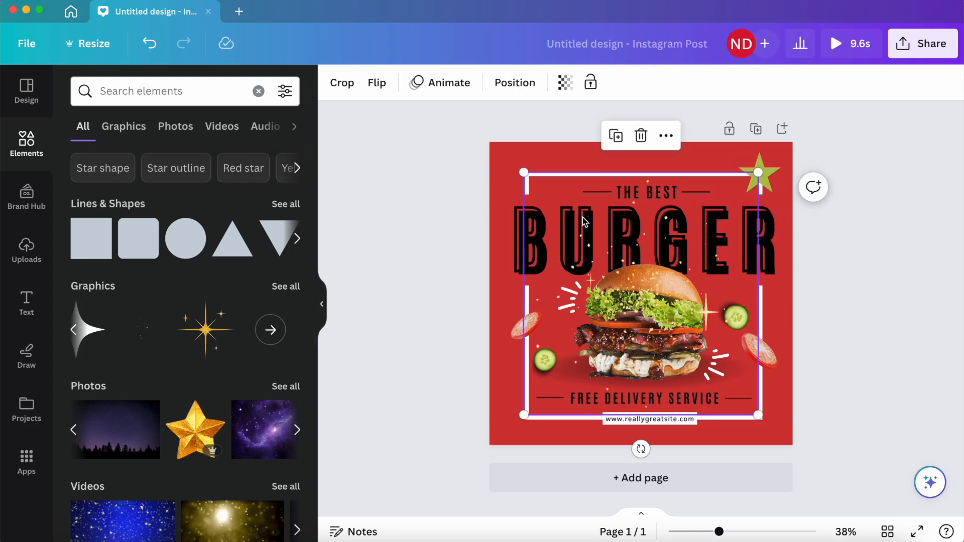
pyautogui.press('Delete')
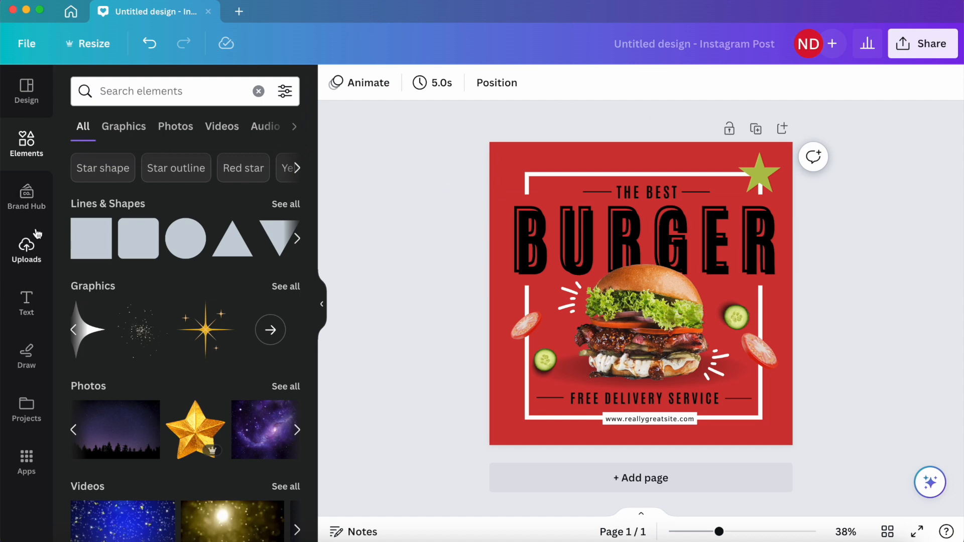
# Try adding the default heading, subheading and body text to the design, and undo the additions.
pyautogui.click(25, 296)
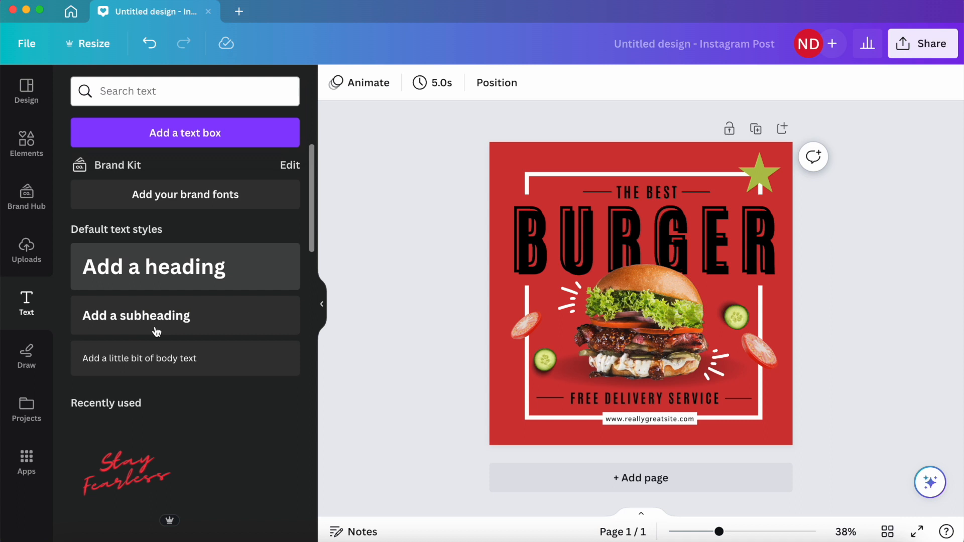
pyautogui.click(188, 270)
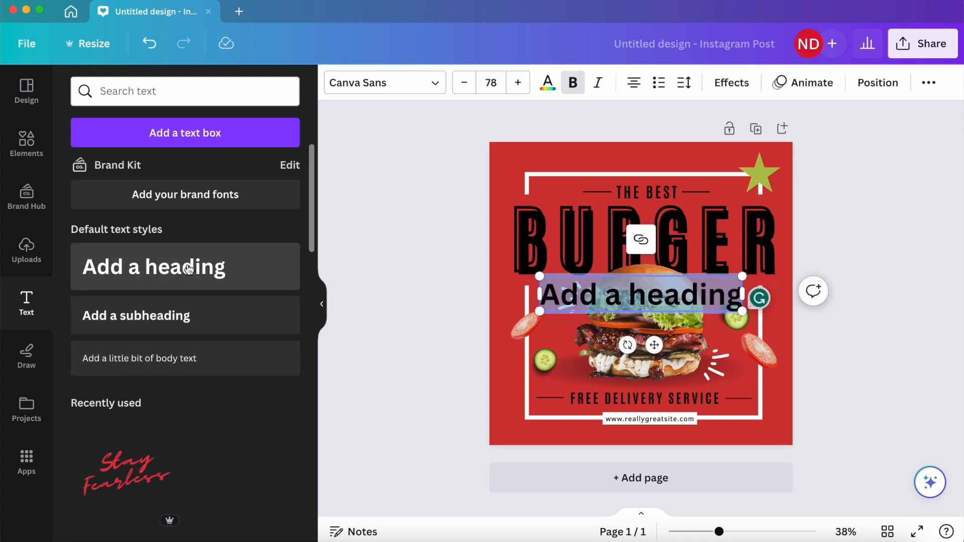
pyautogui.click(455, 293)
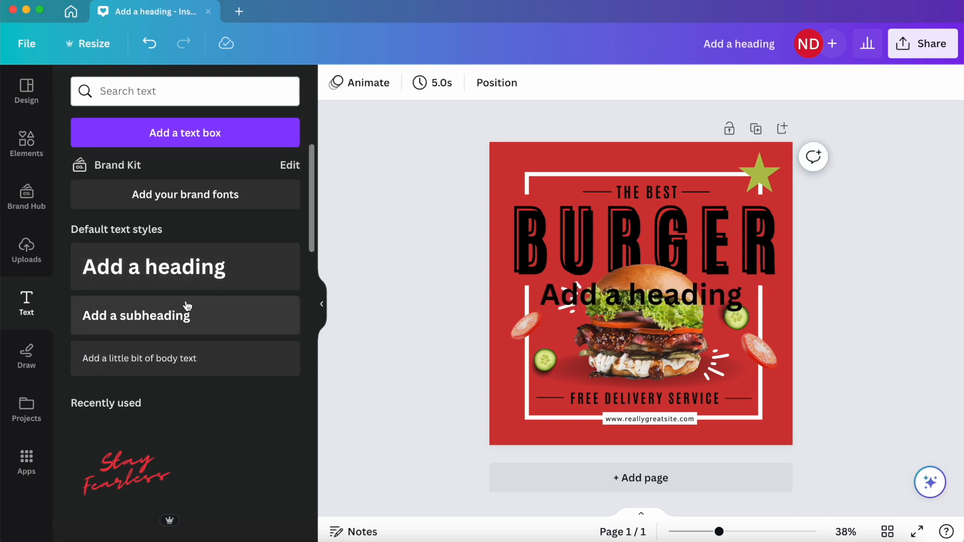
pyautogui.click(188, 308)
pyautogui.click(442, 309)
pyautogui.click(179, 374)
pyautogui.click(471, 339)
pyautogui.press('super+z')
pyautogui.press('super+z')
pyautogui.press('super+z')
pyautogui.press('super+z')
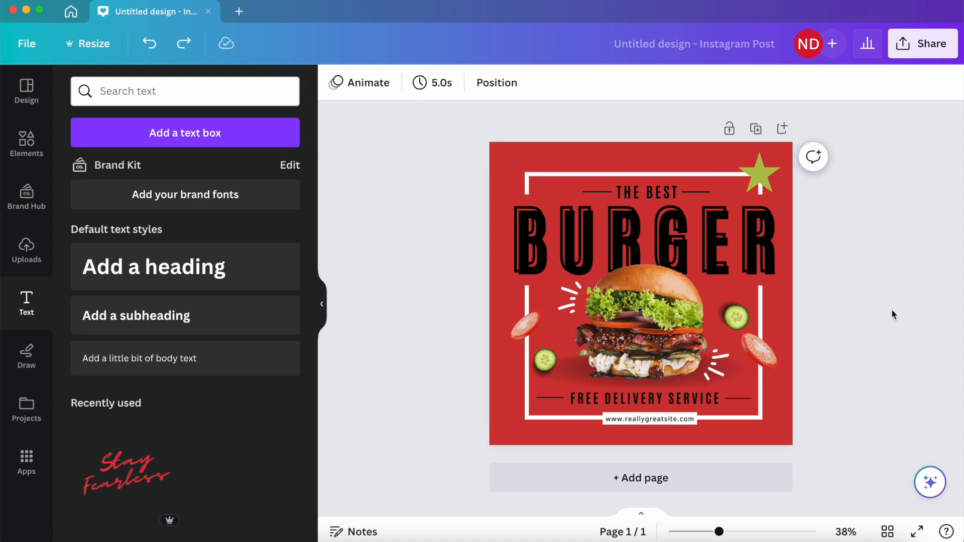
# Try scribbling over the design with the blue pen, erase the strokes, select the red marker, and close the drawing tools.
pyautogui.click(26, 355)
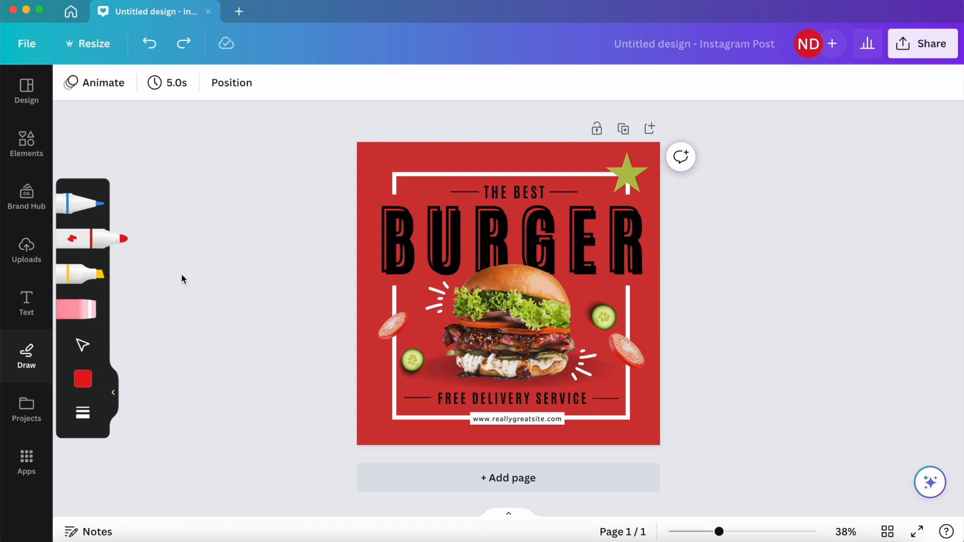
pyautogui.click(88, 204)
pyautogui.moveTo(323, 147)
pyautogui.mouseDown()
pyautogui.moveTo(409, 157)
pyautogui.moveTo(415, 338)
pyautogui.moveTo(532, 411)
pyautogui.moveTo(628, 347)
pyautogui.mouseUp()
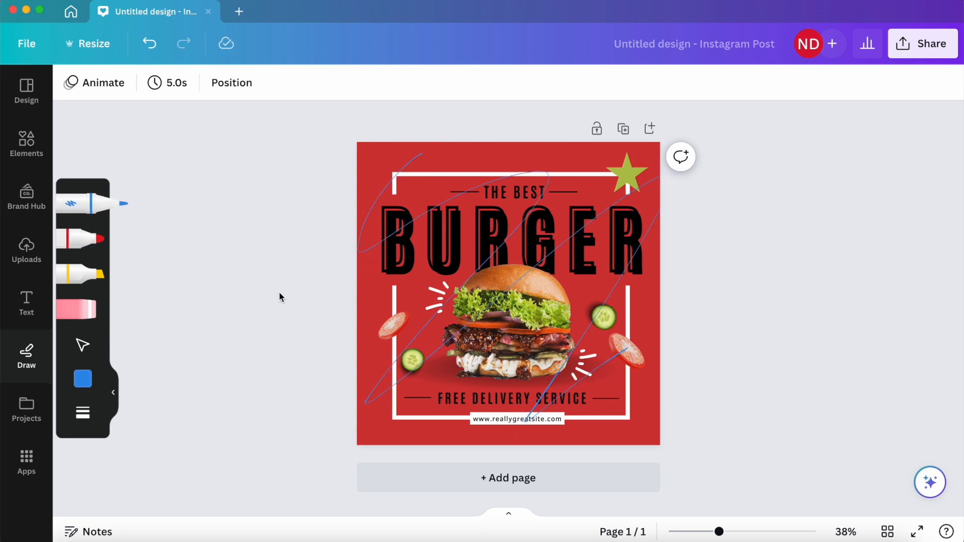
pyautogui.click(75, 309)
pyautogui.moveTo(420, 146)
pyautogui.mouseDown()
pyautogui.moveTo(480, 276)
pyautogui.moveTo(589, 437)
pyautogui.mouseUp()
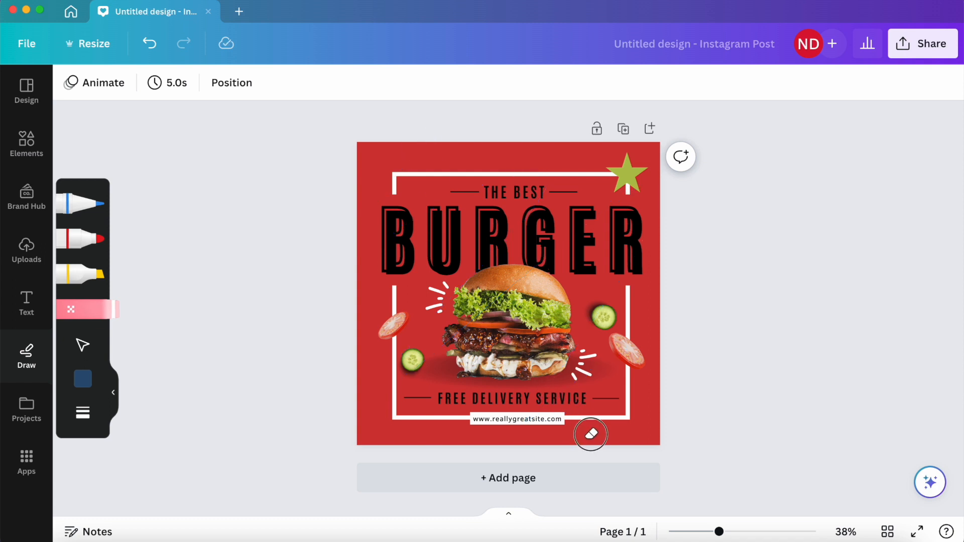
pyautogui.click(88, 239)
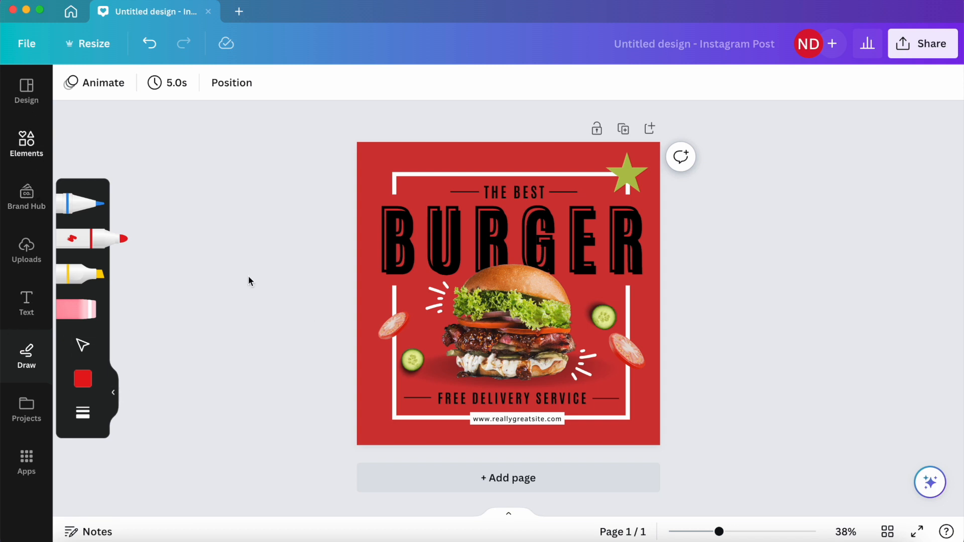
pyautogui.click(113, 394)
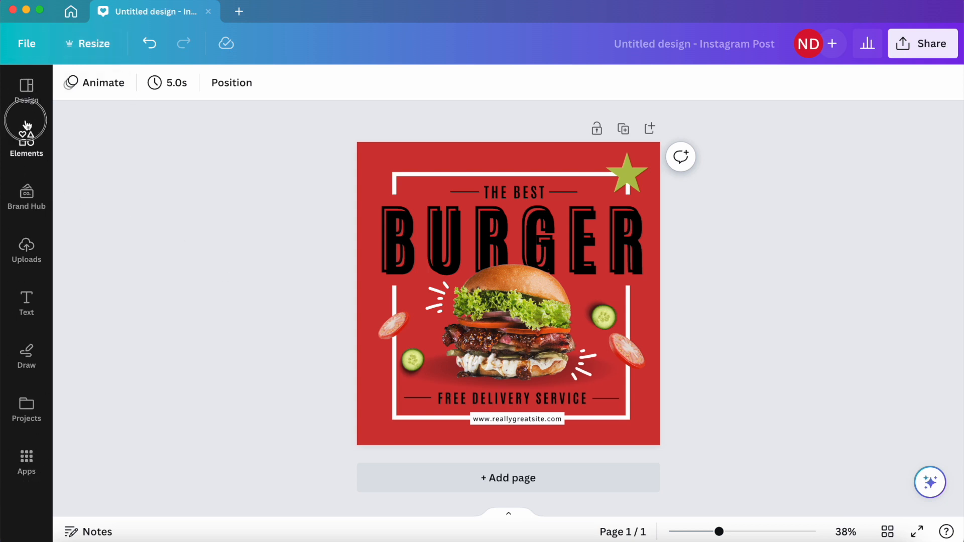
# Reopen and collapse the elements library, and examine the burger design up close on the wider canvas.
pyautogui.click(26, 138)
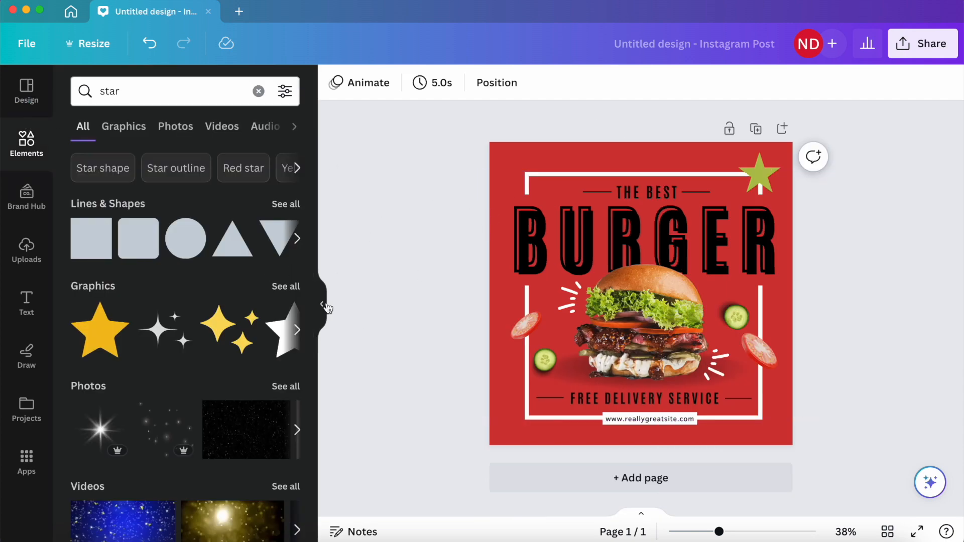
pyautogui.click(324, 305)
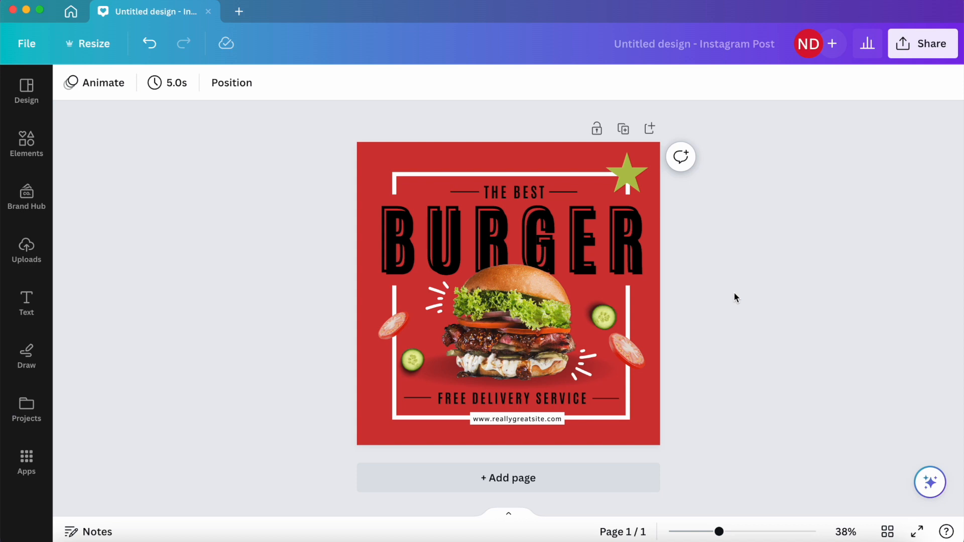
pyautogui.scroll(3, 755, 184)
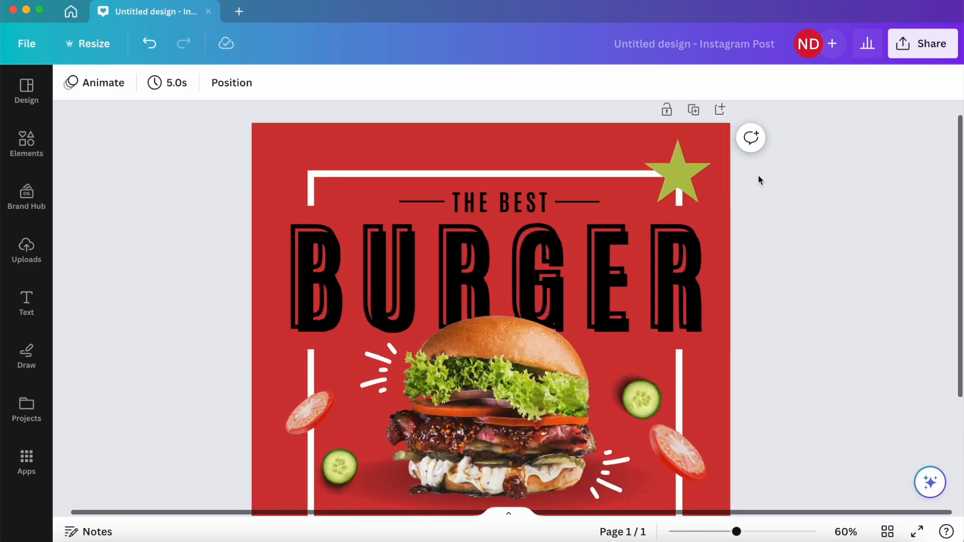
pyautogui.scroll(-1, 758, 174)
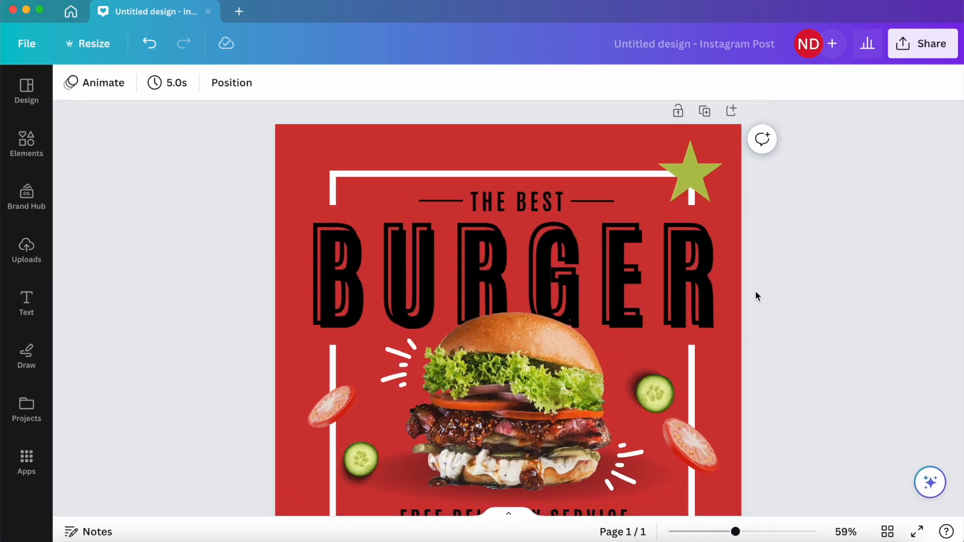
pyautogui.scroll(-2, 643, 321)
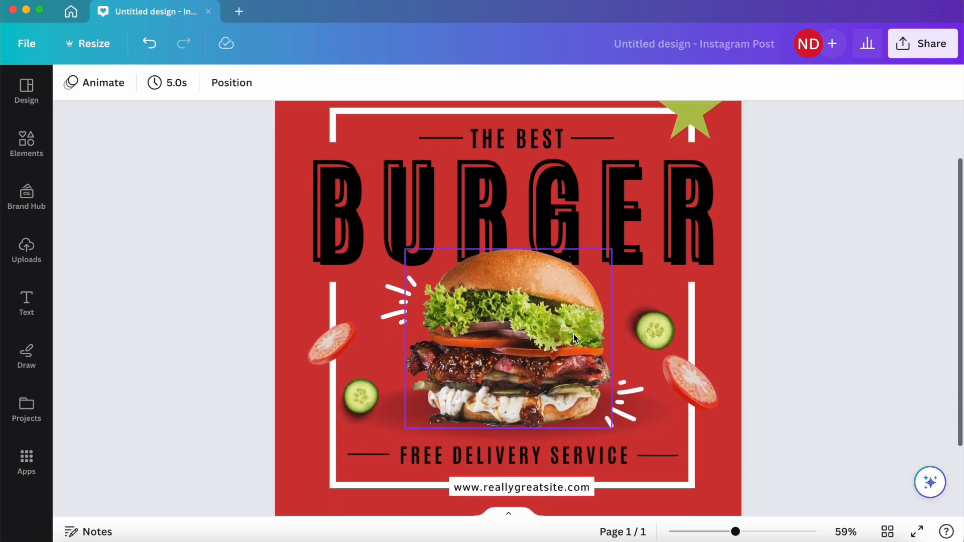
pyautogui.scroll(2, 344, 347)
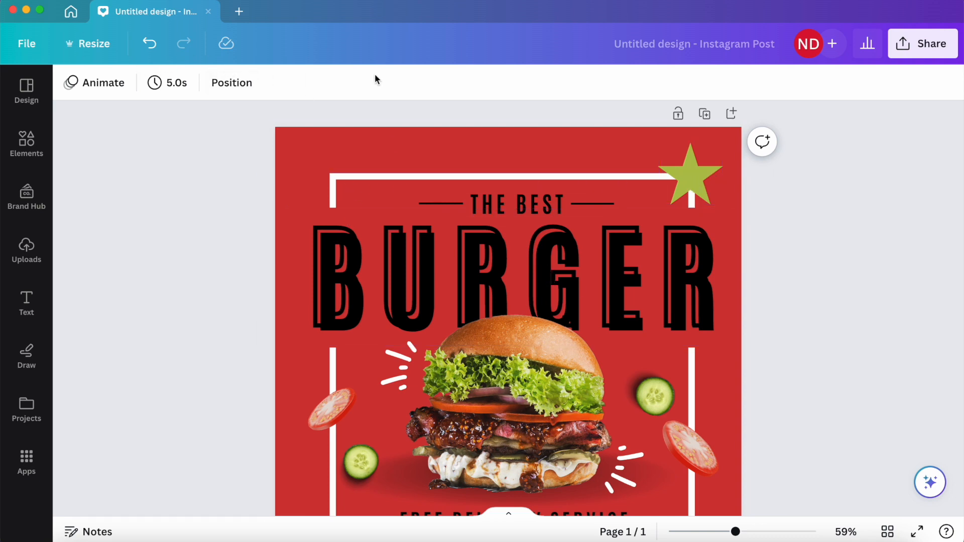
# Compare the editing options offered for the BURGER heading with those for the burger photo.
pyautogui.click(502, 254)
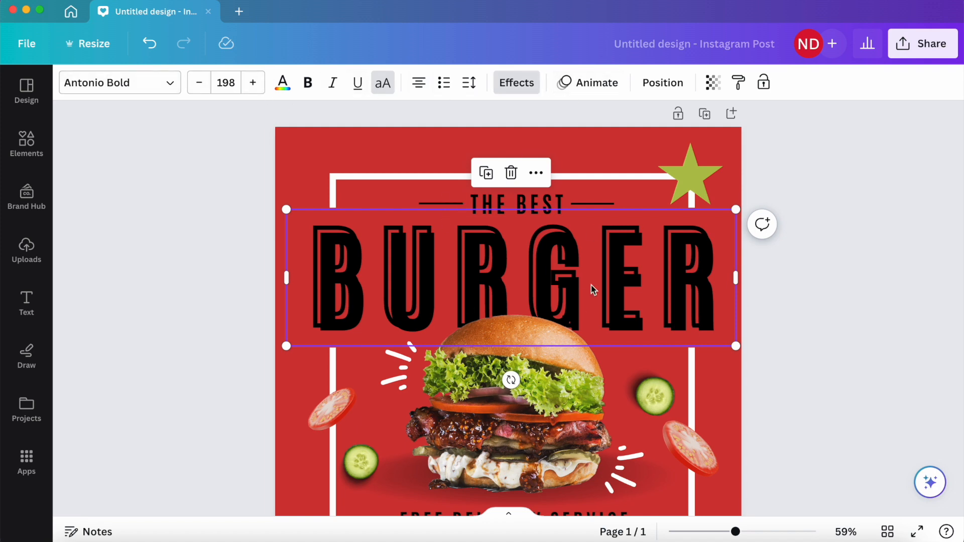
pyautogui.click(513, 420)
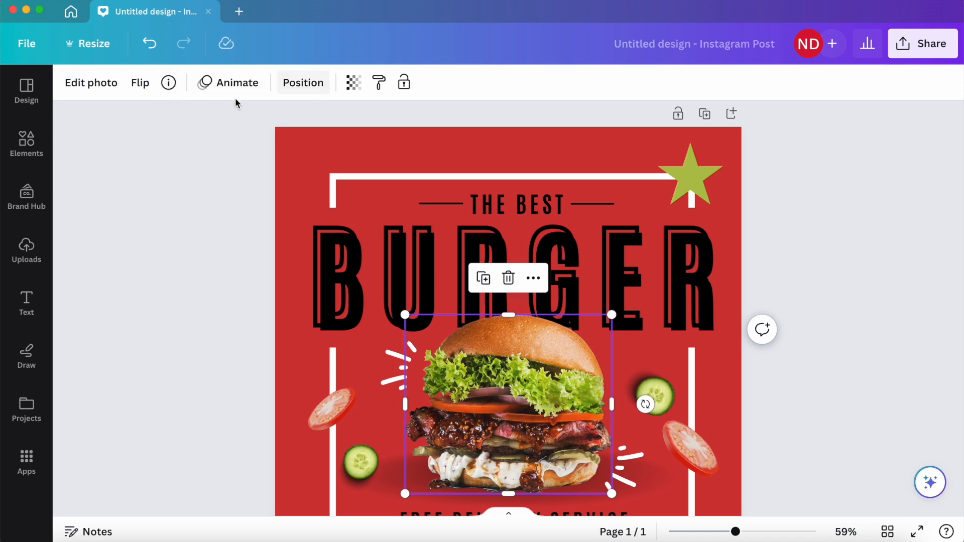
pyautogui.click(400, 260)
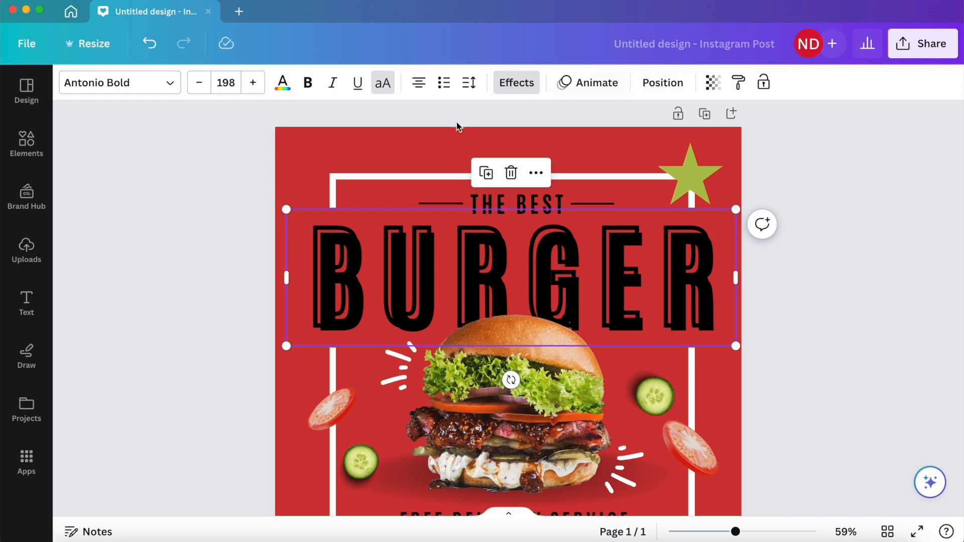
pyautogui.click(477, 394)
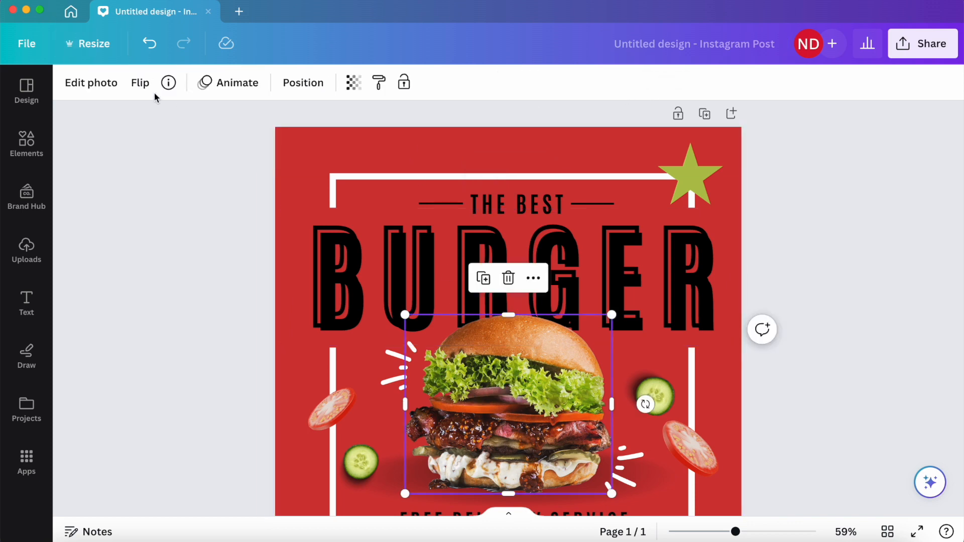
pyautogui.click(215, 342)
pyautogui.scroll(-3, 216, 342)
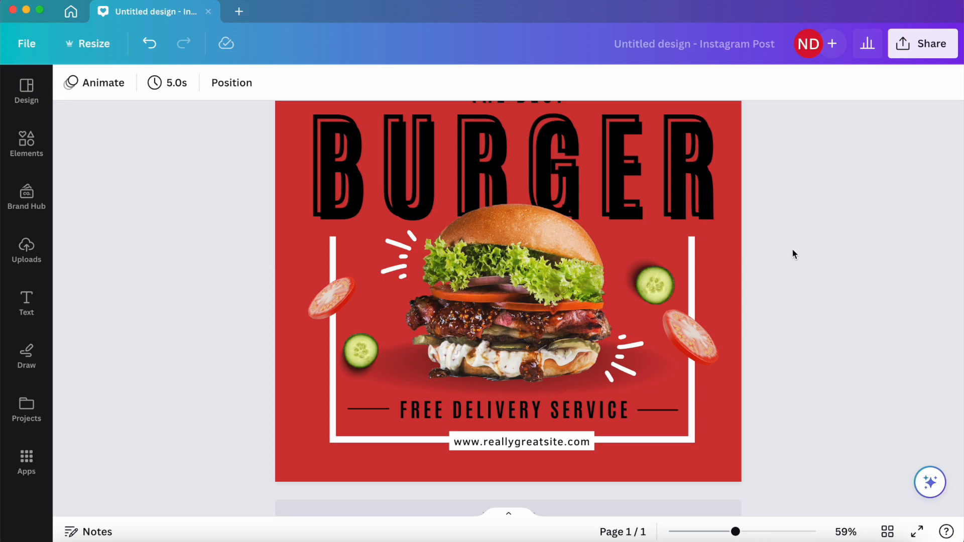
pyautogui.scroll(3, 793, 254)
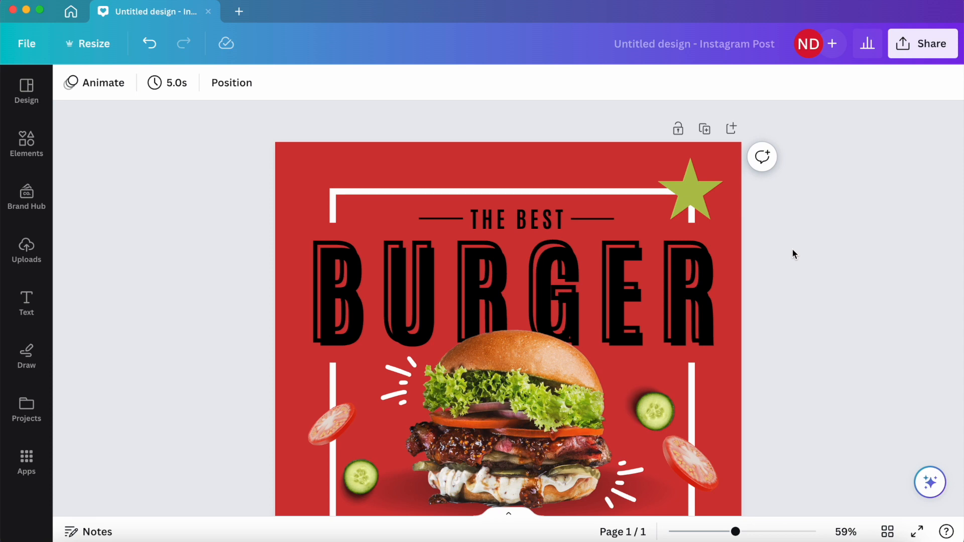
# Look through the document, recommended and popular fonts available for the BURGER heading.
pyautogui.click(679, 268)
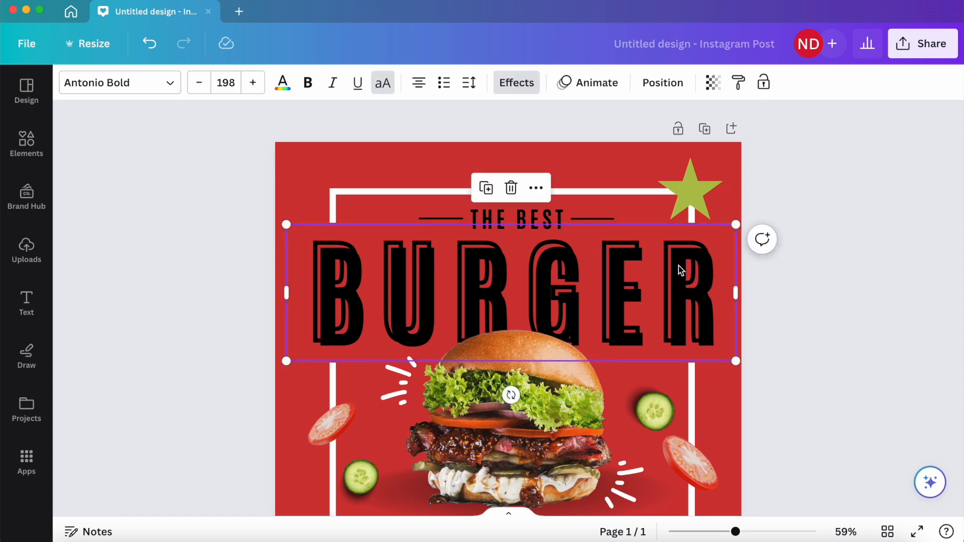
pyautogui.click(107, 84)
pyautogui.scroll(-15, 210, 357)
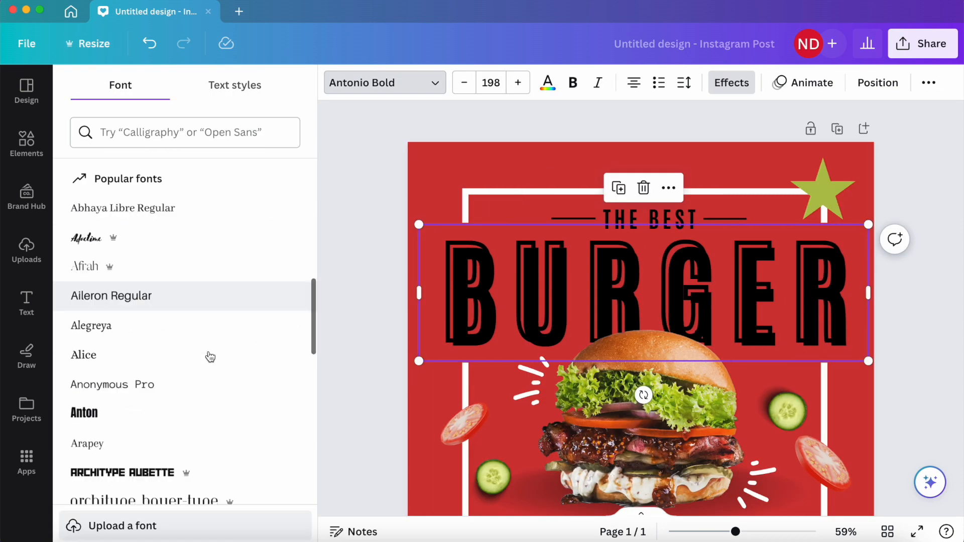
pyautogui.scroll(15, 179, 276)
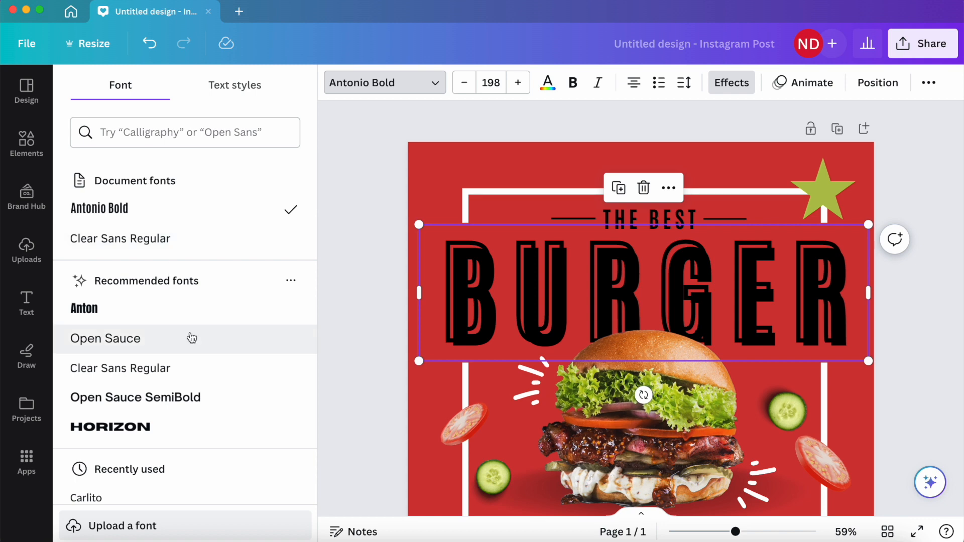
pyautogui.scroll(-8, 192, 337)
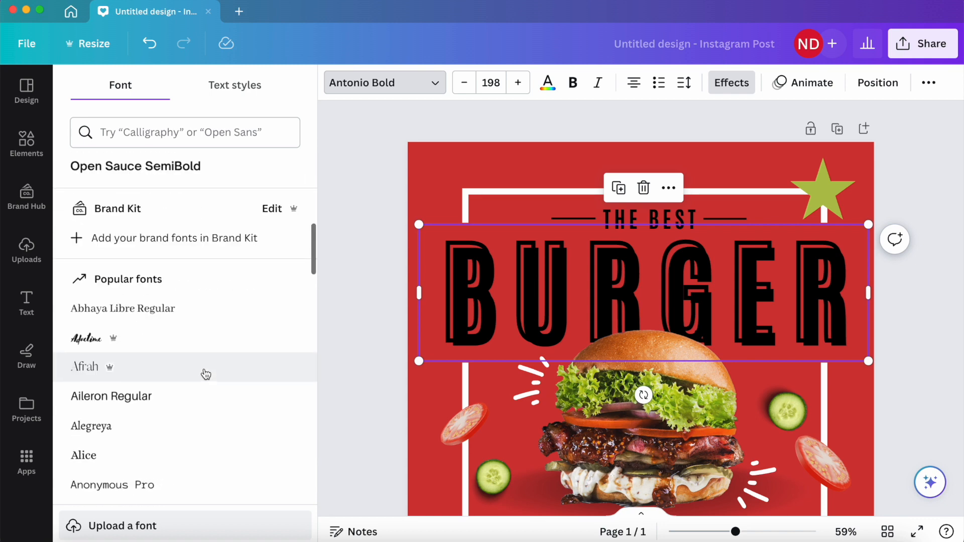
pyautogui.moveTo(112, 340)
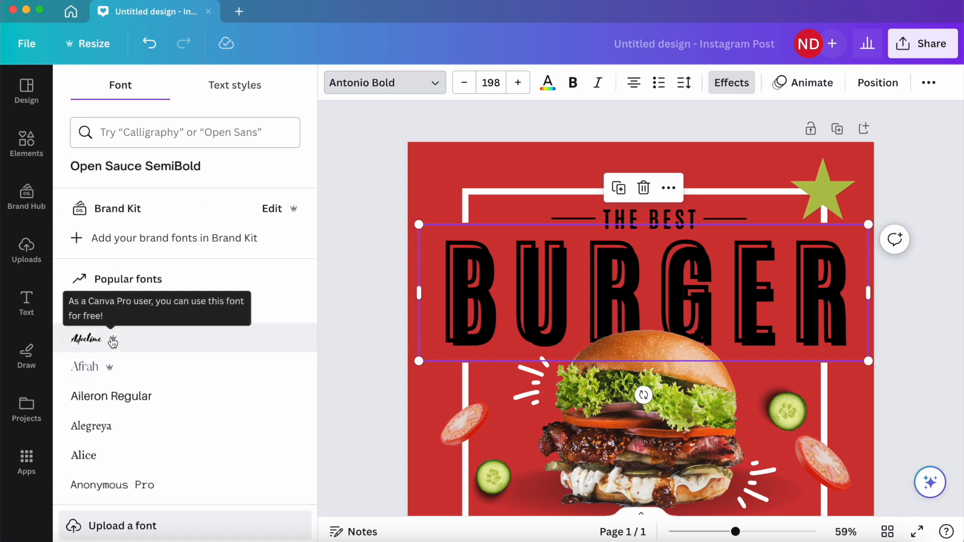
pyautogui.scroll(-4, 173, 351)
pyautogui.scroll(12, 172, 351)
# Filter the fonts by the Handwriting category, look through the matches, and return to the font search suggestions.
pyautogui.click(206, 142)
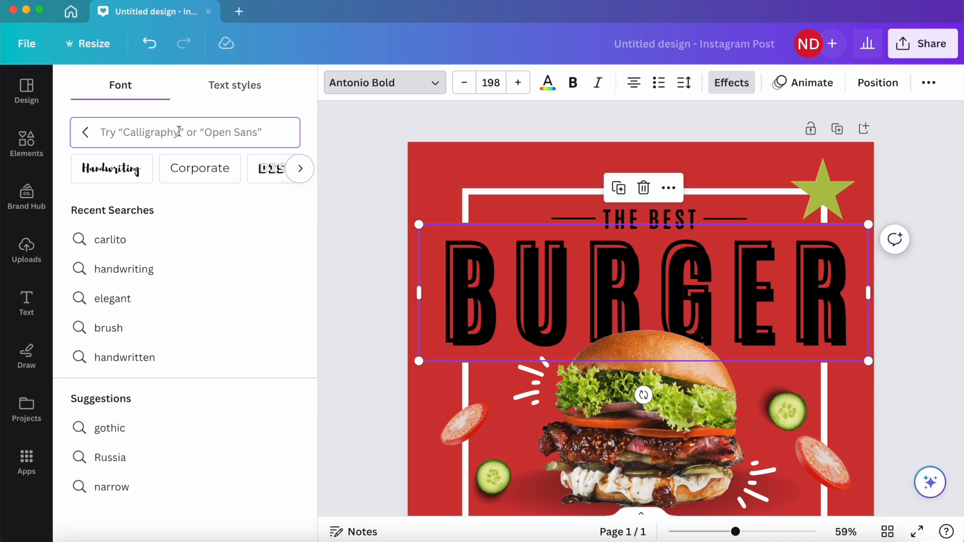
pyautogui.click(115, 186)
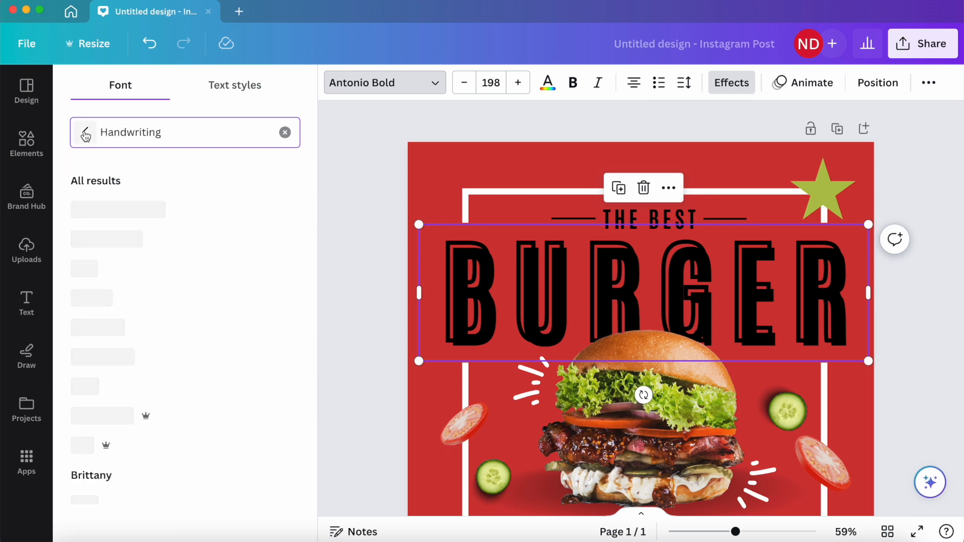
pyautogui.scroll(-5, 155, 390)
pyautogui.scroll(5, 150, 397)
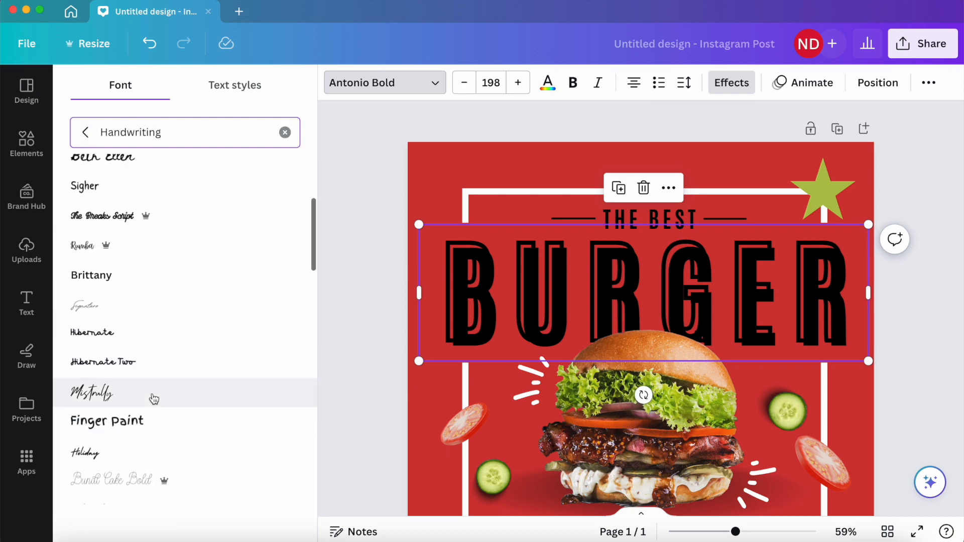
pyautogui.click(88, 132)
pyautogui.click(208, 128)
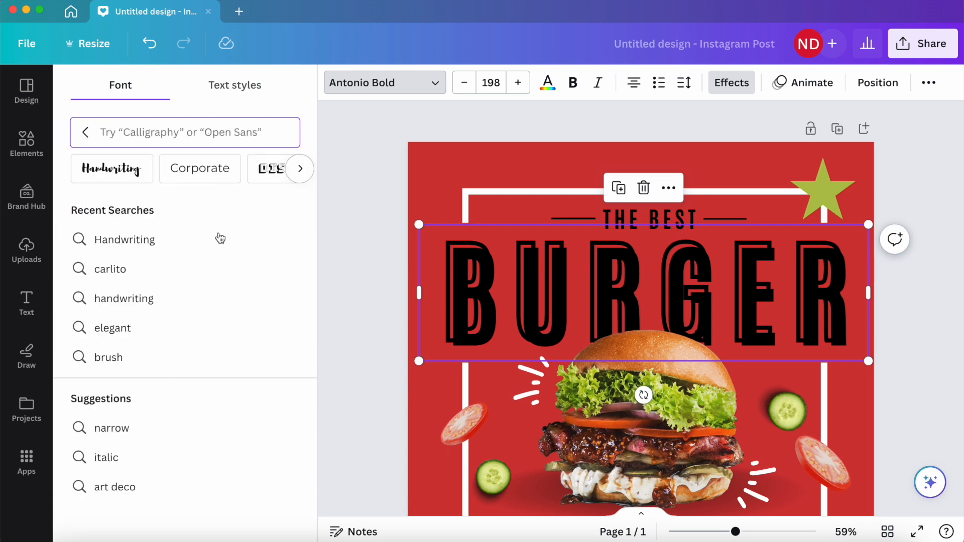
# Browse the font categories and text styles, trying the Subheading style on the BURGER heading and undoing it.
pyautogui.hscroll(10, 233, 176)
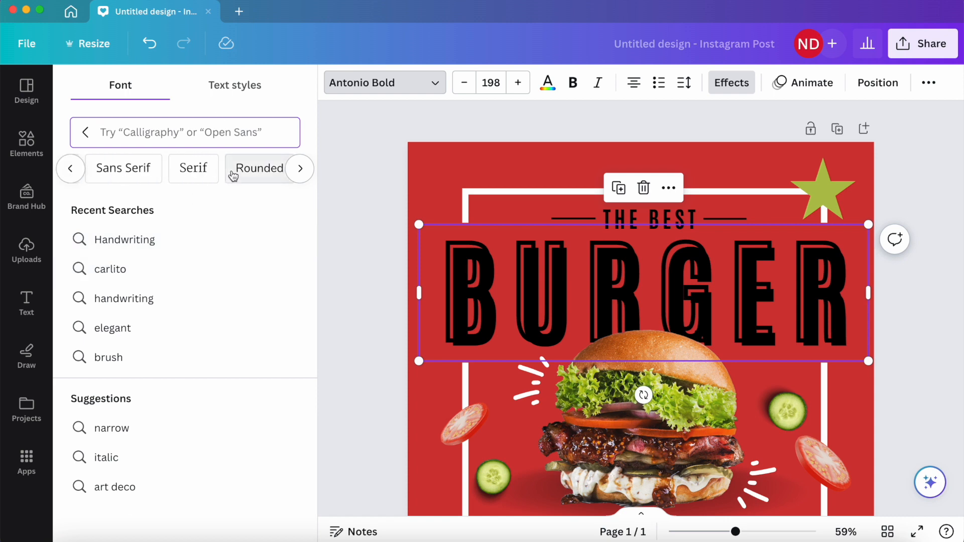
pyautogui.hscroll(2, 232, 175)
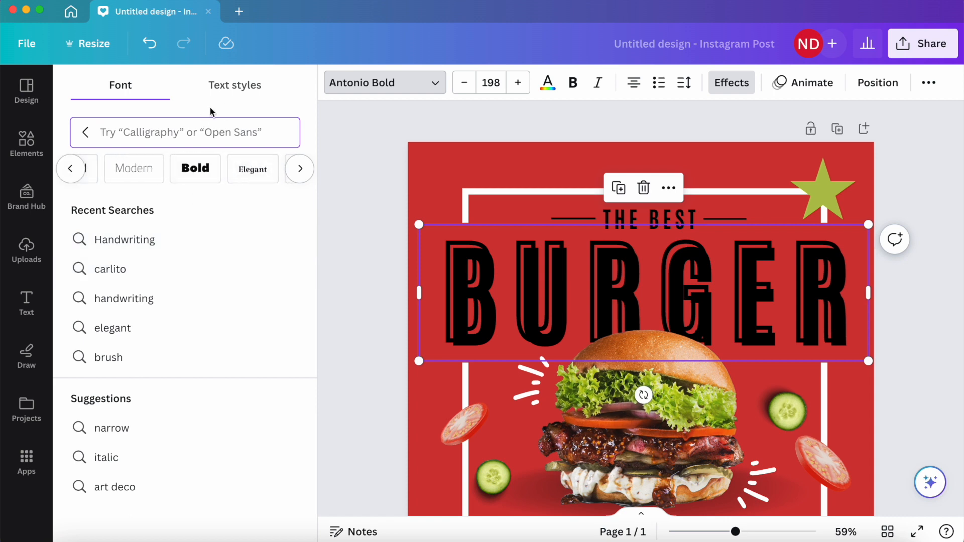
pyautogui.click(221, 90)
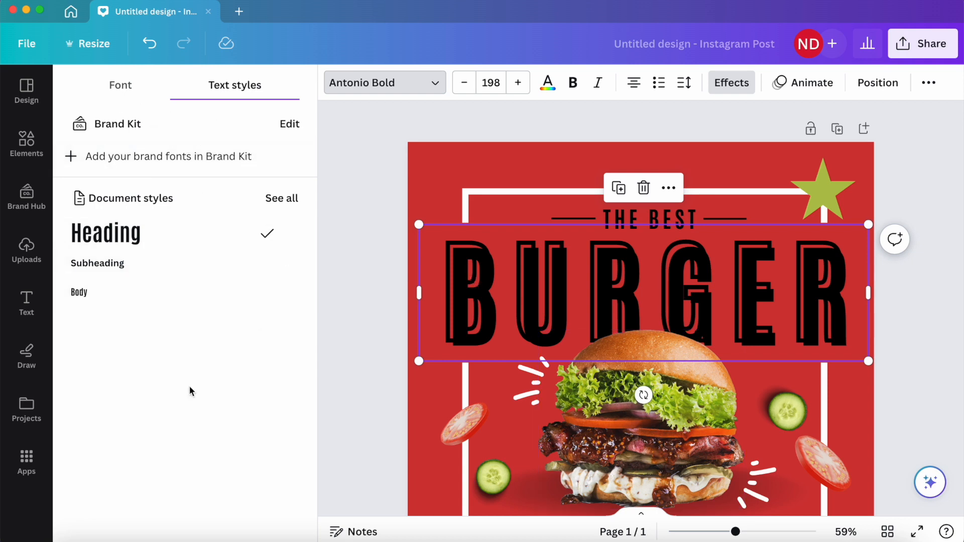
pyautogui.click(168, 262)
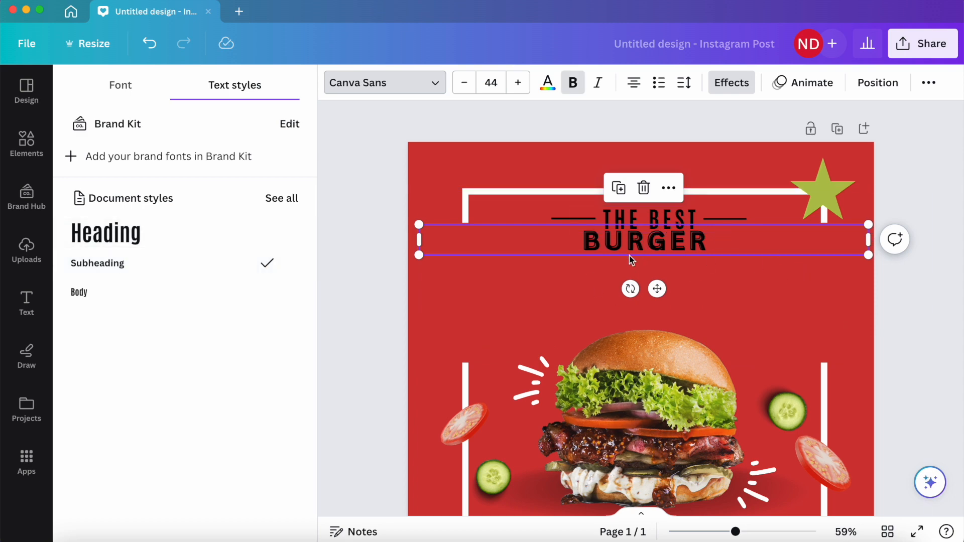
pyautogui.press('super+z')
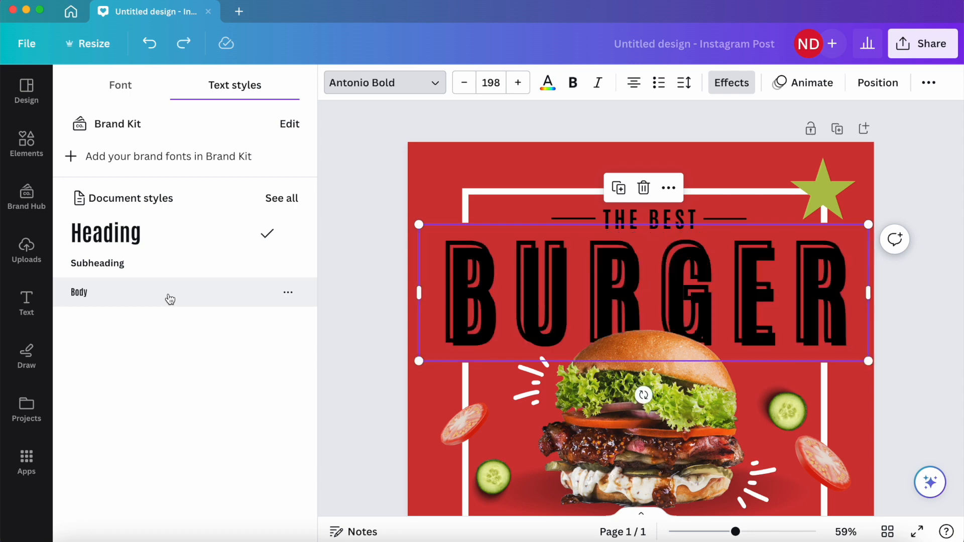
pyautogui.click(132, 86)
pyautogui.press('Escape')
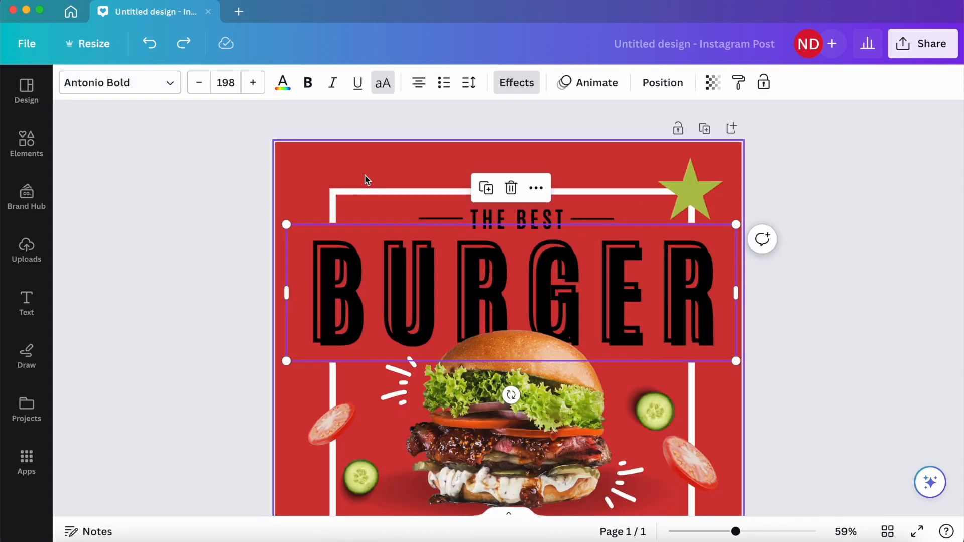
# Try raising and lowering the BURGER heading's font size by one step, and deselect the heading.
pyautogui.click(252, 84)
pyautogui.click(201, 87)
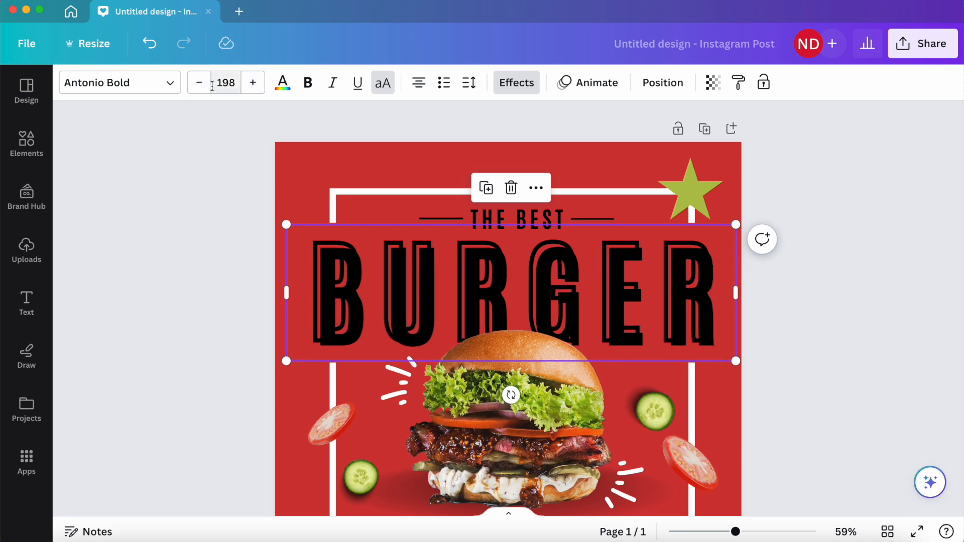
pyautogui.click(225, 84)
pyautogui.click(154, 256)
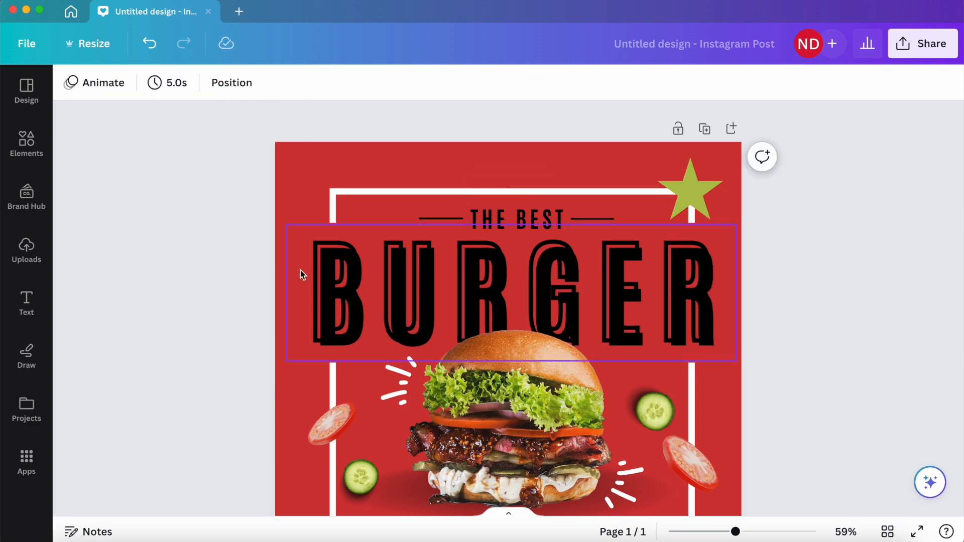
# Scale the BURGER heading down to font size 190, also trying a much smaller size and undoing it.
pyautogui.click(372, 273)
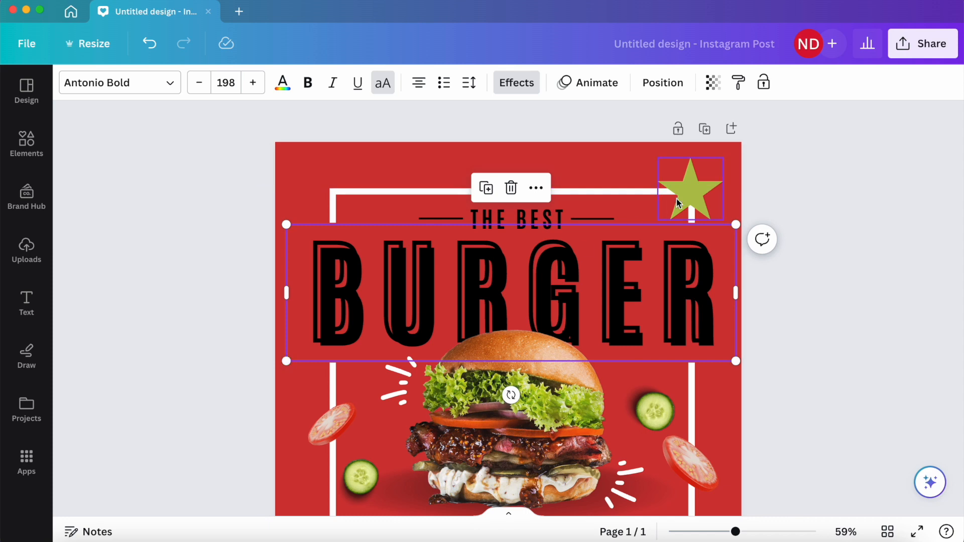
pyautogui.moveTo(736, 222); pyautogui.dragTo(718, 225)
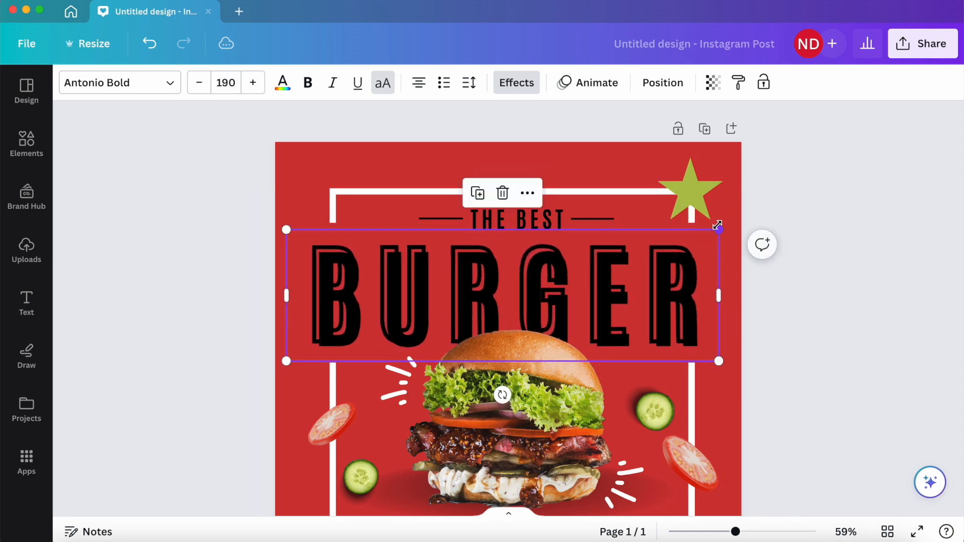
pyautogui.moveTo(661, 233); pyautogui.dragTo(544, 283)
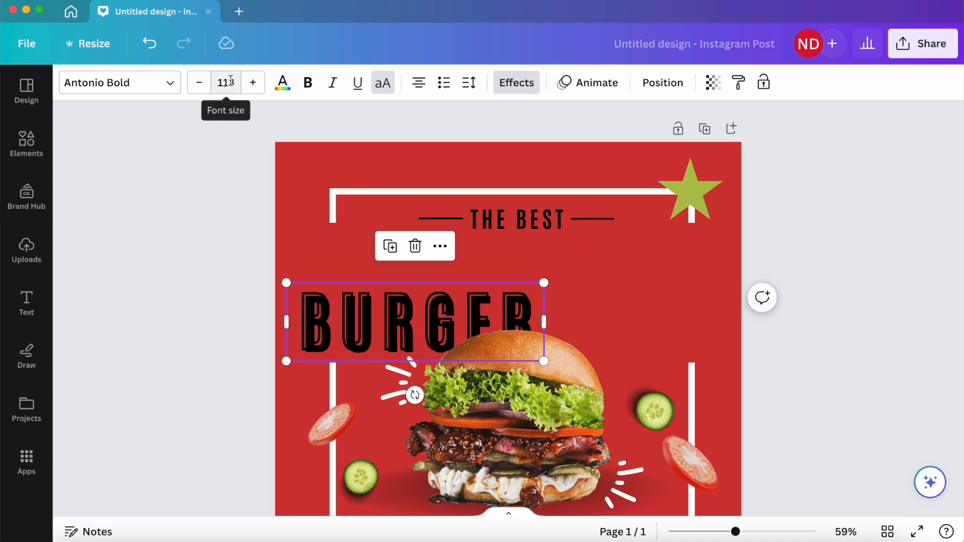
pyautogui.press('super+z')
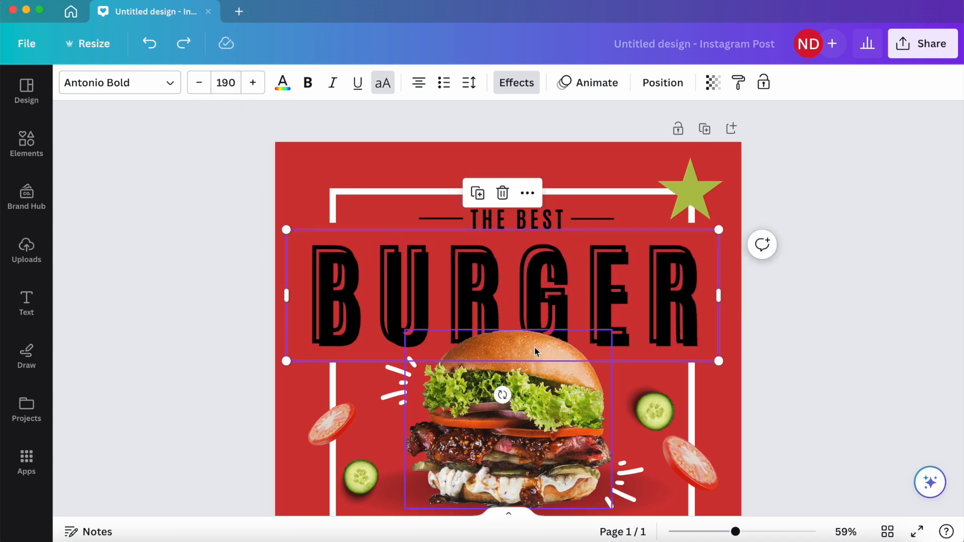
# Try adding a second line reading BURGER PLACE below FREE DELIVERY SERVICE, undo it, and deselect the text.
pyautogui.scroll(-3, 703, 297)
pyautogui.doubleClick(591, 407)
pyautogui.click(638, 412)
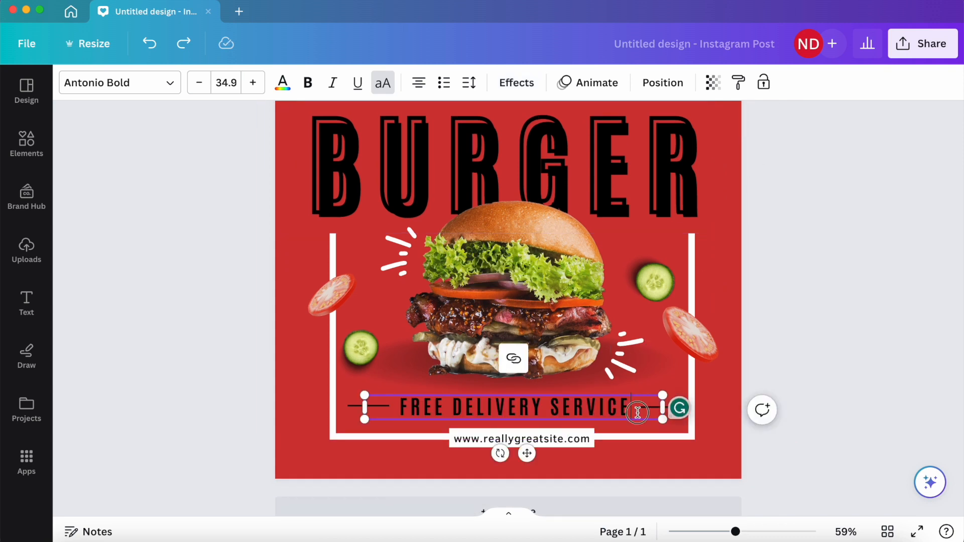
pyautogui.press('Return')
pyautogui.press('BackSpace')
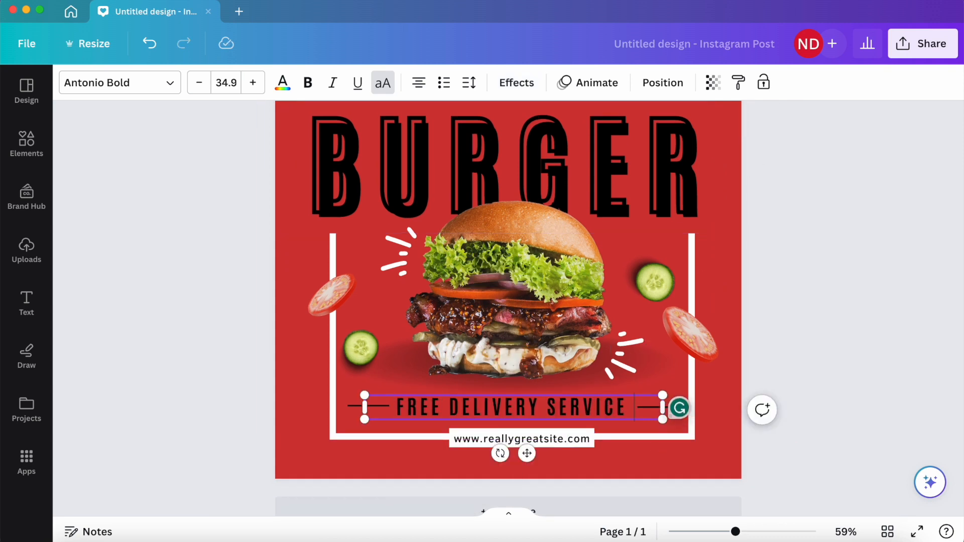
pyautogui.write('BURGER PLACE')
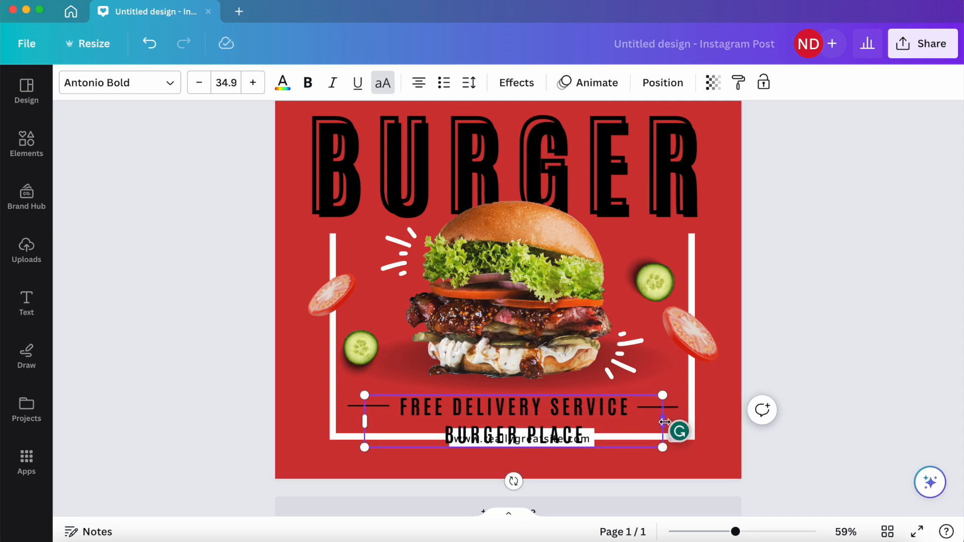
pyautogui.moveTo(668, 423); pyautogui.dragTo(679, 385)
pyautogui.hotkey('ctrl', 'z')
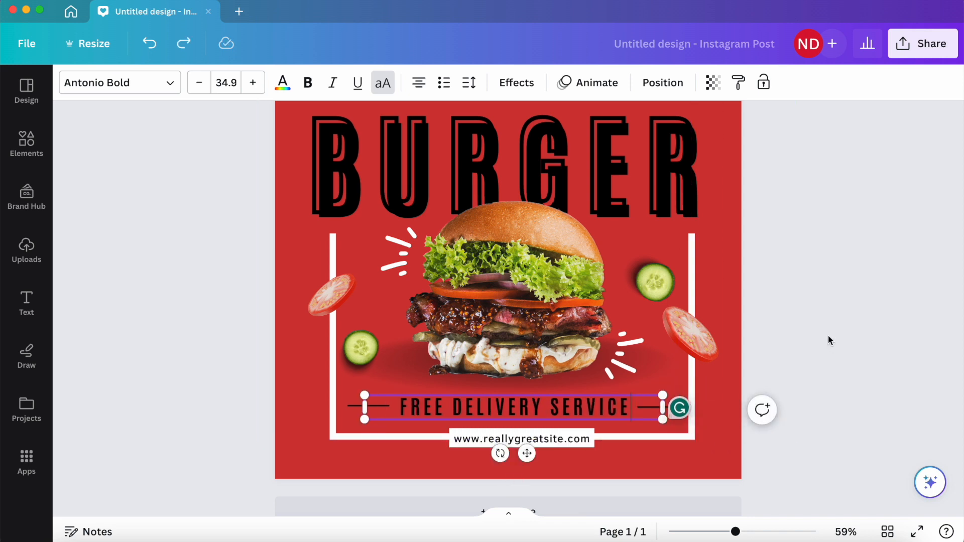
pyautogui.click(828, 336)
# Open the text colour options for the BURGER heading and choose the black document colour.
pyautogui.scroll(3, 828, 335)
pyautogui.click(496, 354)
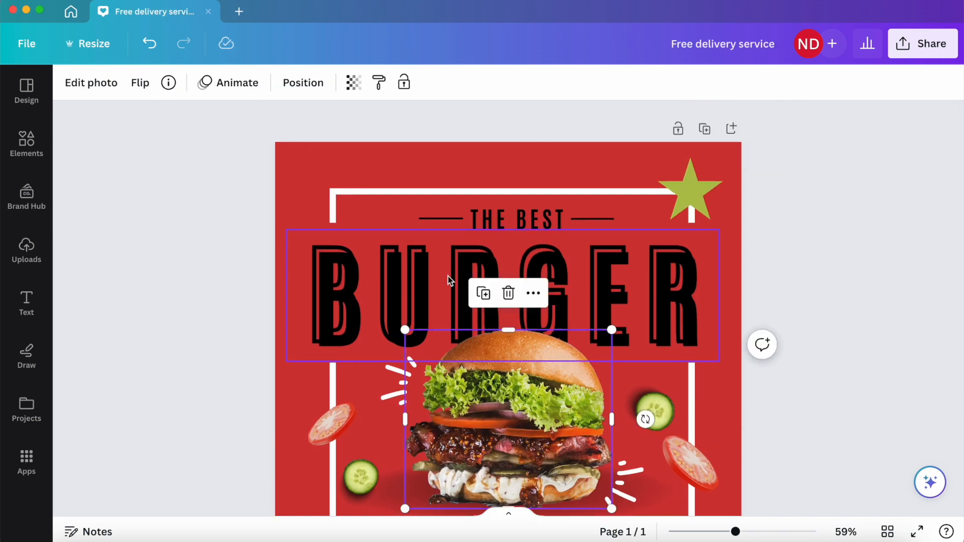
pyautogui.click(430, 280)
pyautogui.click(282, 83)
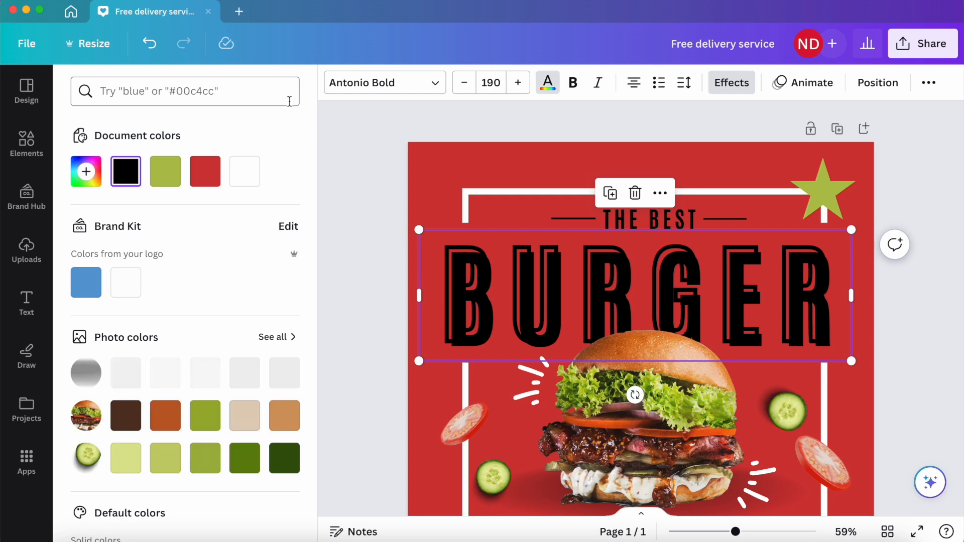
pyautogui.click(126, 171)
pyautogui.click(264, 134)
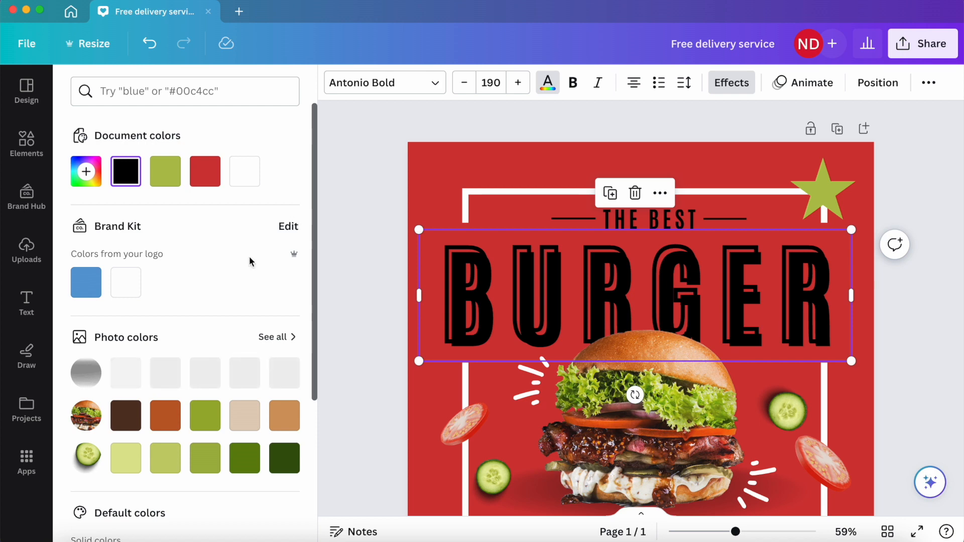
# Try the burger photo's orange-brown colour on the BURGER heading and undo it.
pyautogui.scroll(-2, 249, 257)
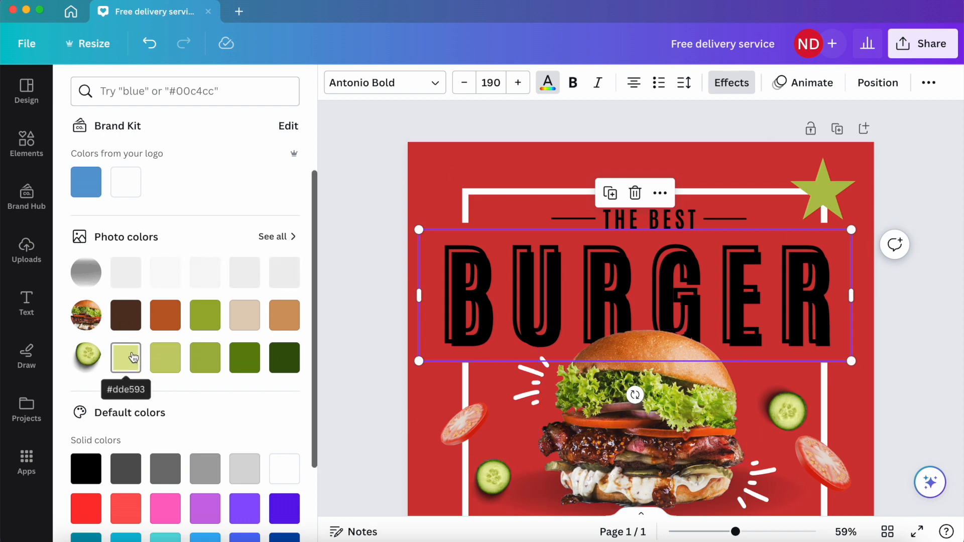
pyautogui.click(162, 322)
pyautogui.press('super+z')
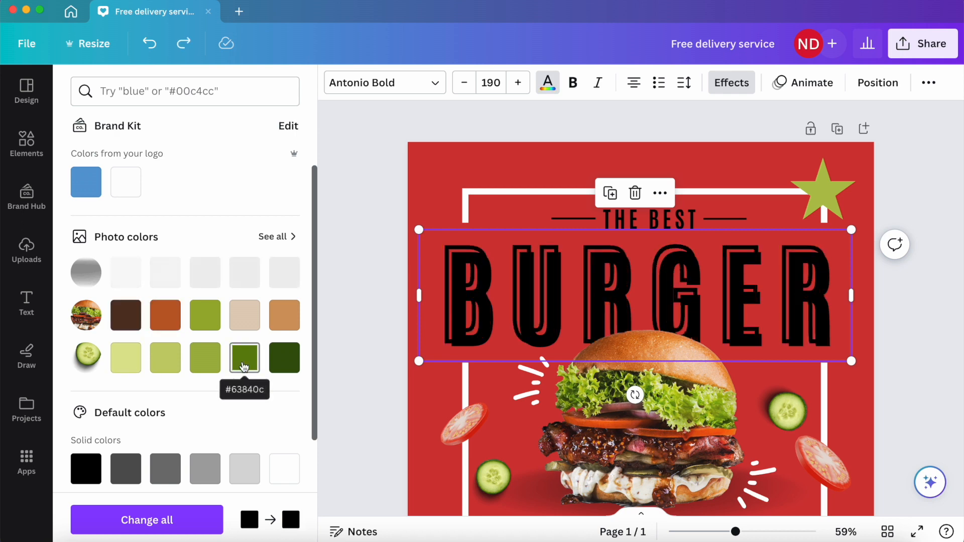
# Recolour the BURGER heading green #B2C14D by sampling the star as a new custom colour, and close the colour options.
pyautogui.click(89, 171)
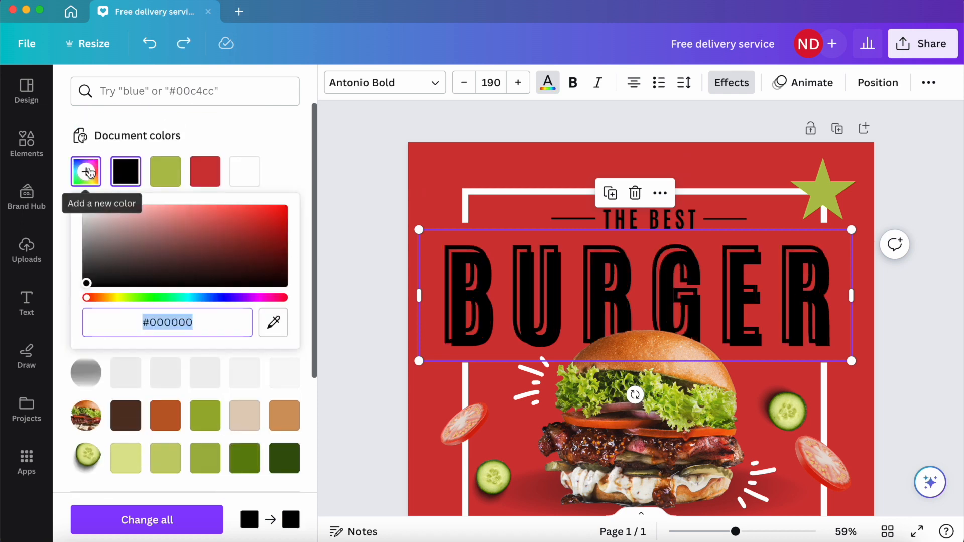
pyautogui.click(85, 175)
pyautogui.click(86, 175)
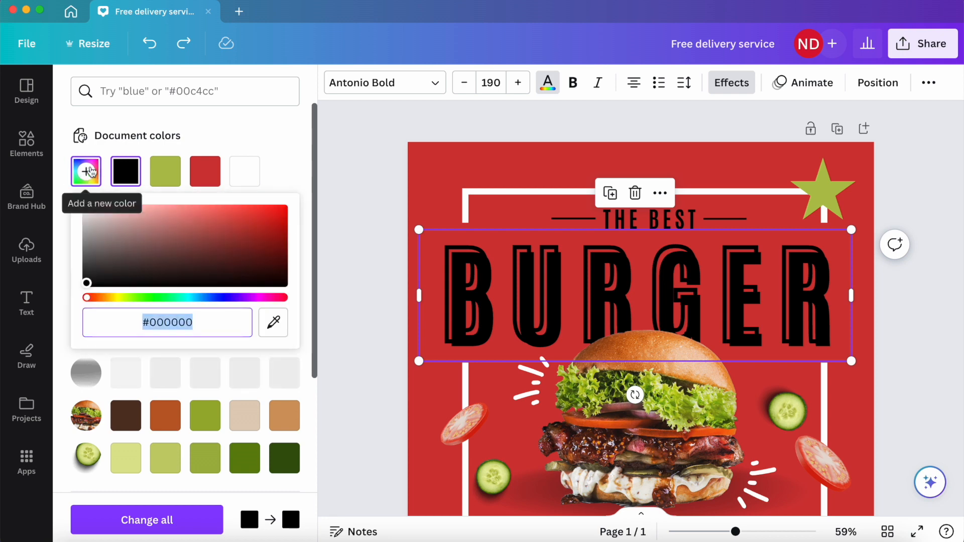
pyautogui.click(275, 324)
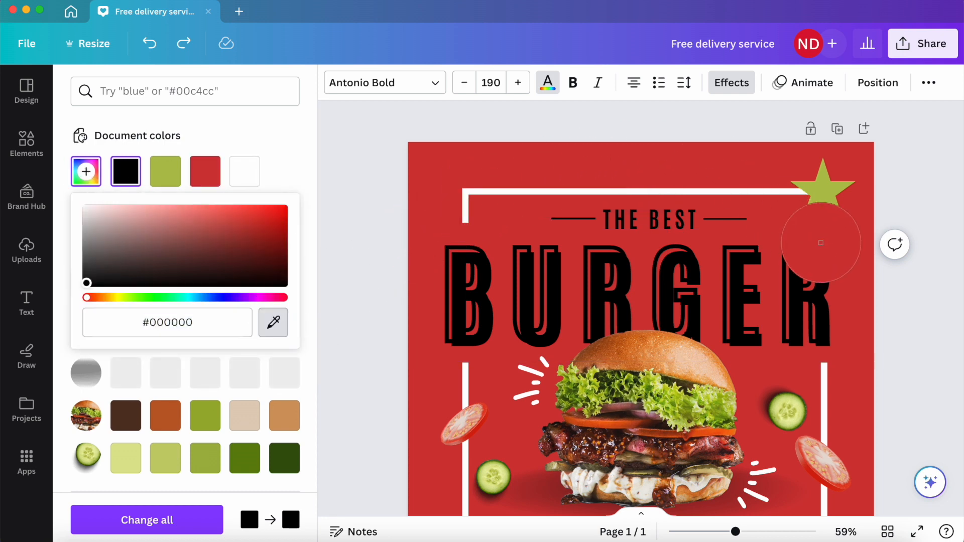
pyautogui.click(833, 198)
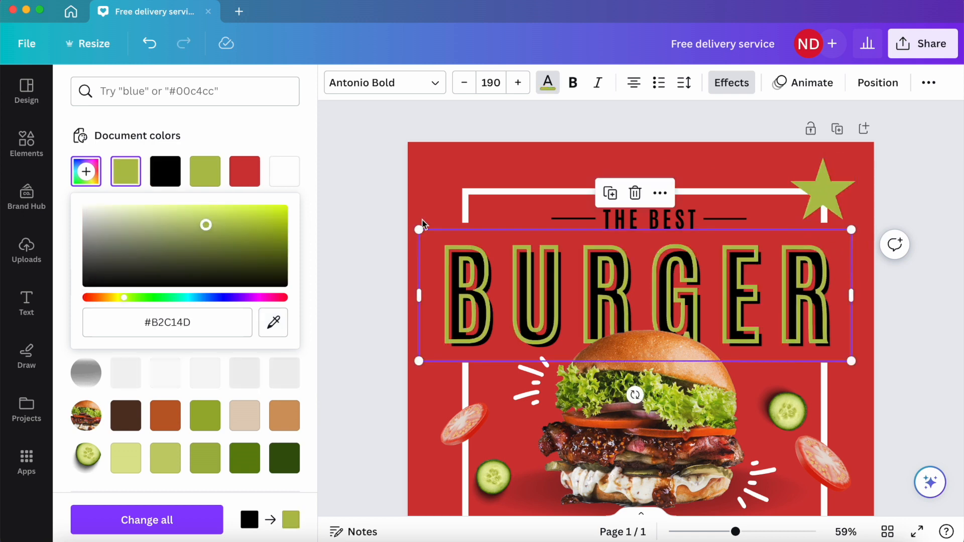
pyautogui.press('Escape')
pyautogui.click(153, 158)
# Try bold, italic, underline and lowercase on the BURGER heading, restoring the original formatting after each.
pyautogui.click(382, 266)
pyautogui.click(307, 84)
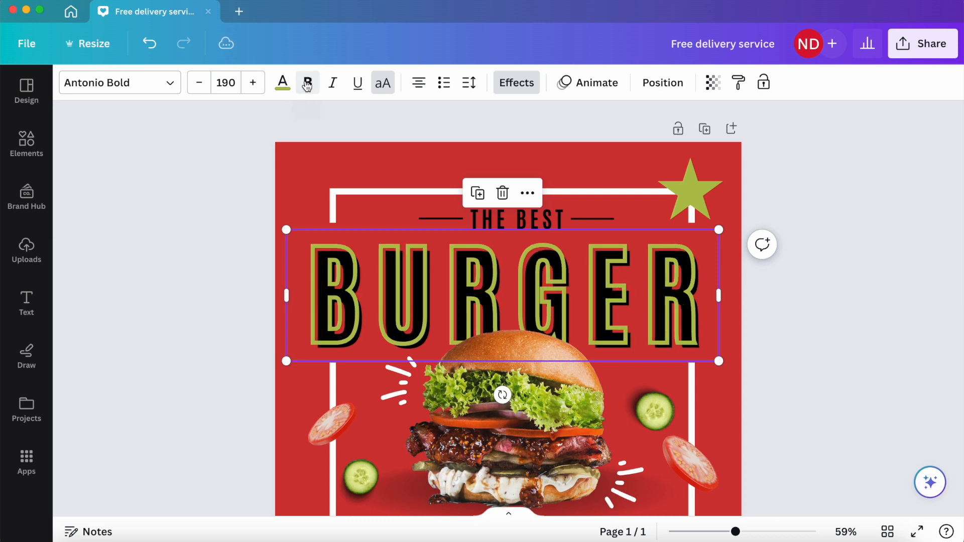
pyautogui.click(307, 84)
pyautogui.click(332, 82)
pyautogui.click(332, 83)
pyautogui.click(358, 84)
pyautogui.click(358, 83)
pyautogui.click(384, 83)
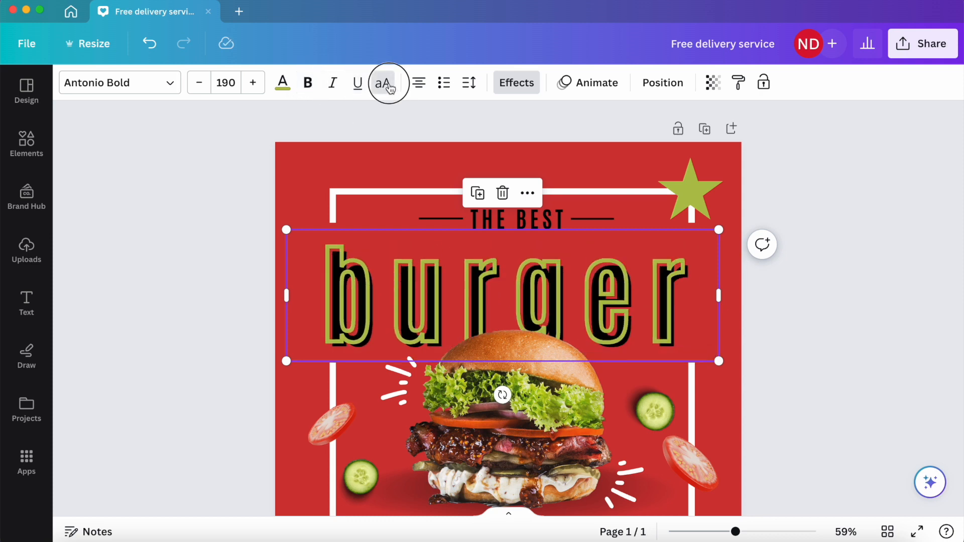
pyautogui.click(385, 84)
pyautogui.click(380, 88)
pyautogui.click(382, 91)
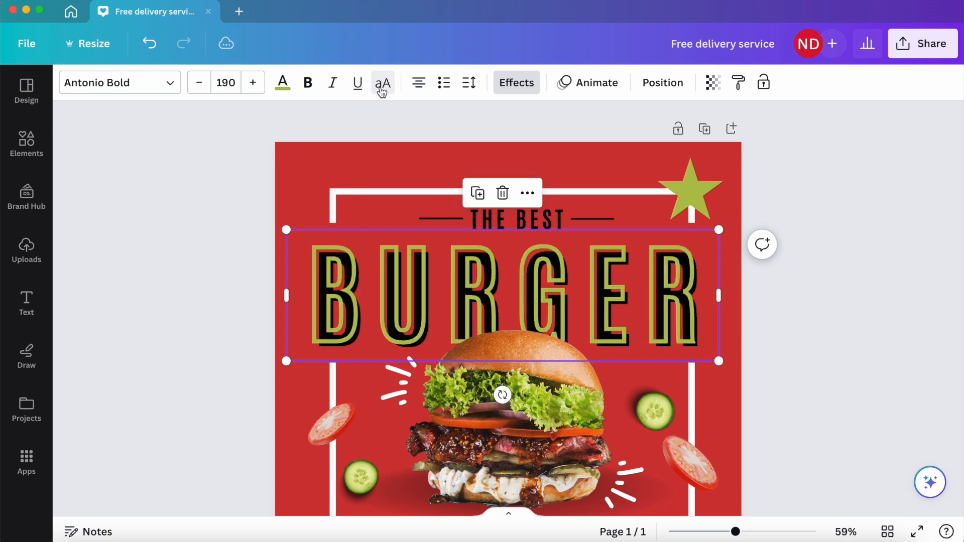
# Cycle the BURGER heading through the text alignments back to centred, and try a bulleted list before undoing it.
pyautogui.click(418, 88)
pyautogui.click(419, 89)
pyautogui.click(418, 89)
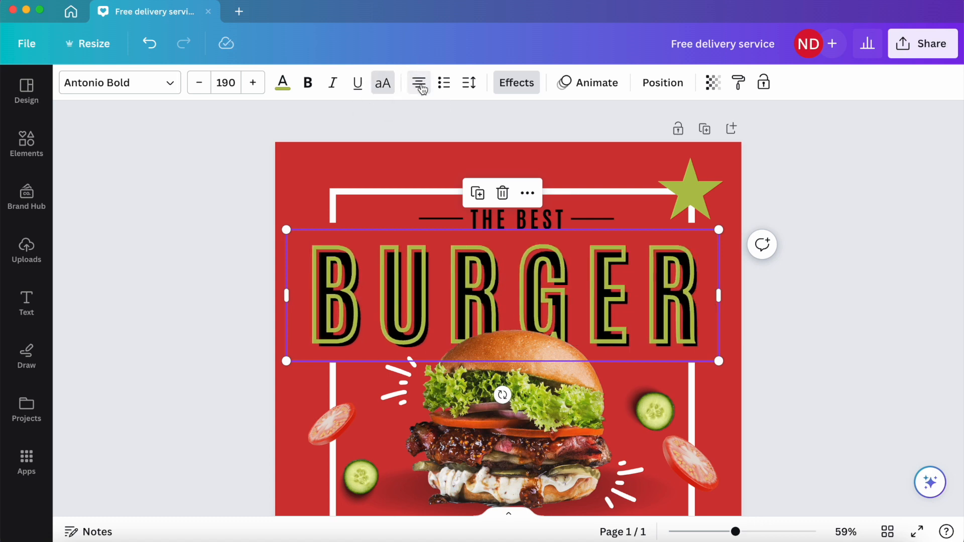
pyautogui.click(445, 84)
pyautogui.press('super+z')
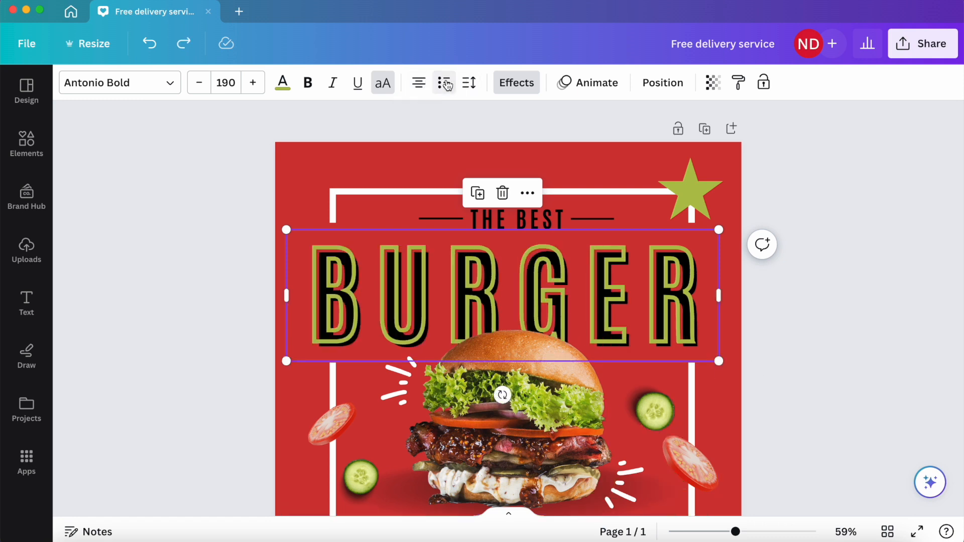
# View the letter and line spacing options for the BURGER heading.
pyautogui.click(472, 85)
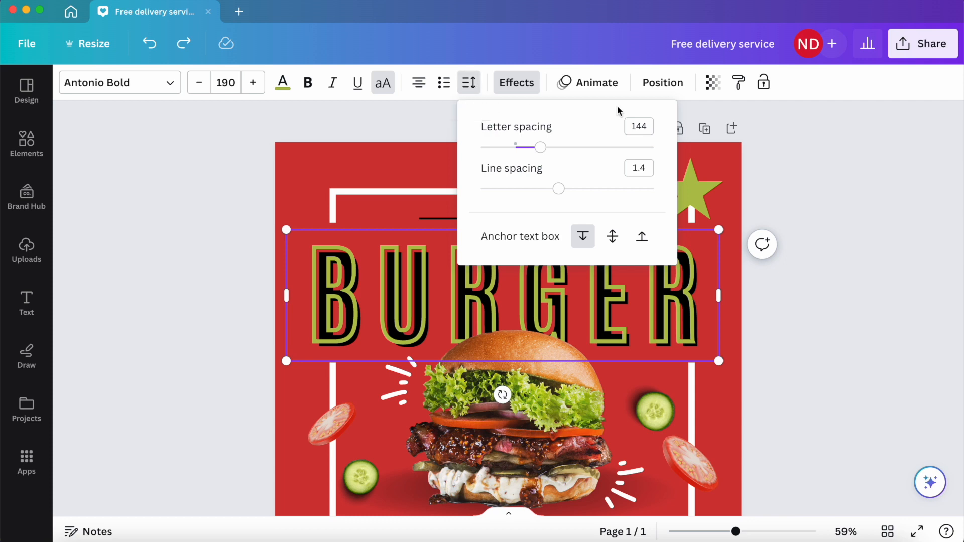
pyautogui.click(409, 183)
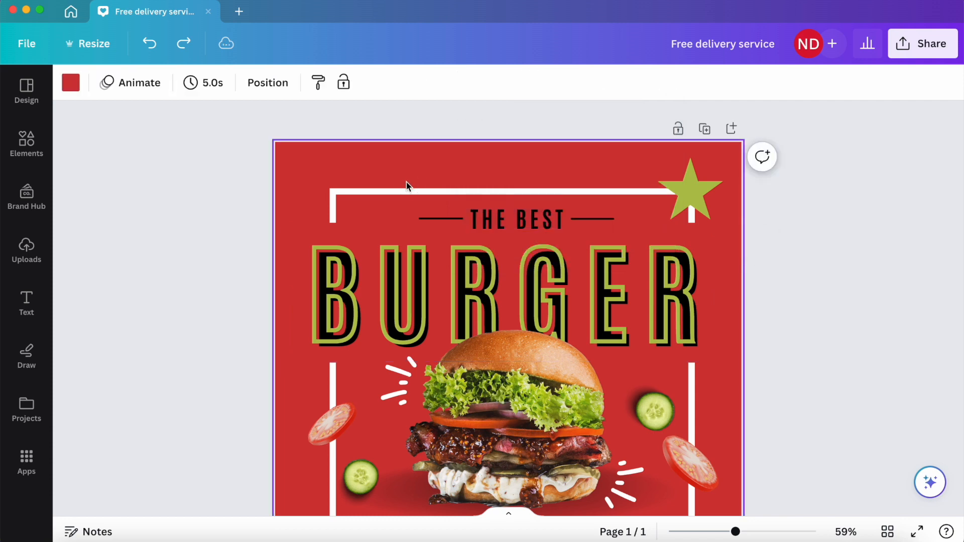
# Add a second line reading TEXT AGAIN below the FREE DELIVERY SERVICE text.
pyautogui.scroll(-3, 413, 194)
pyautogui.doubleClick(613, 390)
pyautogui.press('Return')
pyautogui.write('TEXT AGAIN')
# Set the line spacing of all the text in the FREE DELIVERY SERVICE box to 1.85.
pyautogui.hotkey('ctrl', 'a')
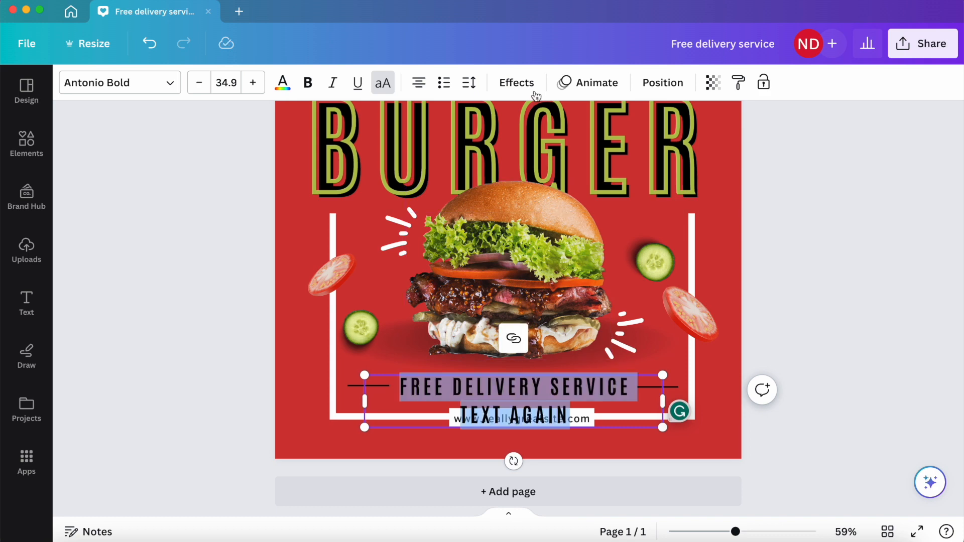
pyautogui.click(469, 82)
pyautogui.moveTo(542, 146)
pyautogui.mouseDown()
pyautogui.moveTo(667, 159)
pyautogui.moveTo(551, 157)
pyautogui.moveTo(542, 147)
pyautogui.mouseUp()
pyautogui.moveTo(559, 188); pyautogui.dragTo(595, 186)
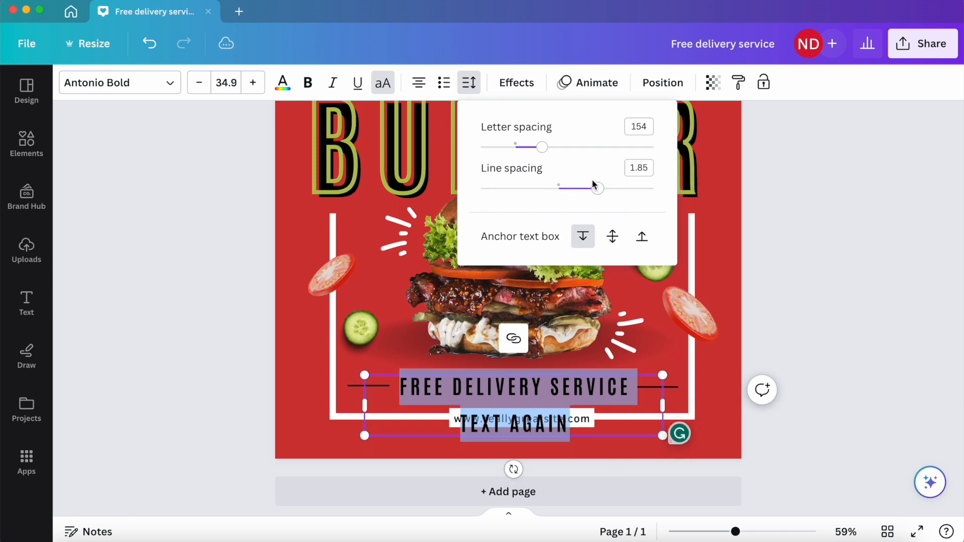
pyautogui.click(852, 251)
# Undo the line spacing change and the added TEXT AGAIN line.
pyautogui.press('super+z')
pyautogui.press('super+z')
pyautogui.press('super+z')
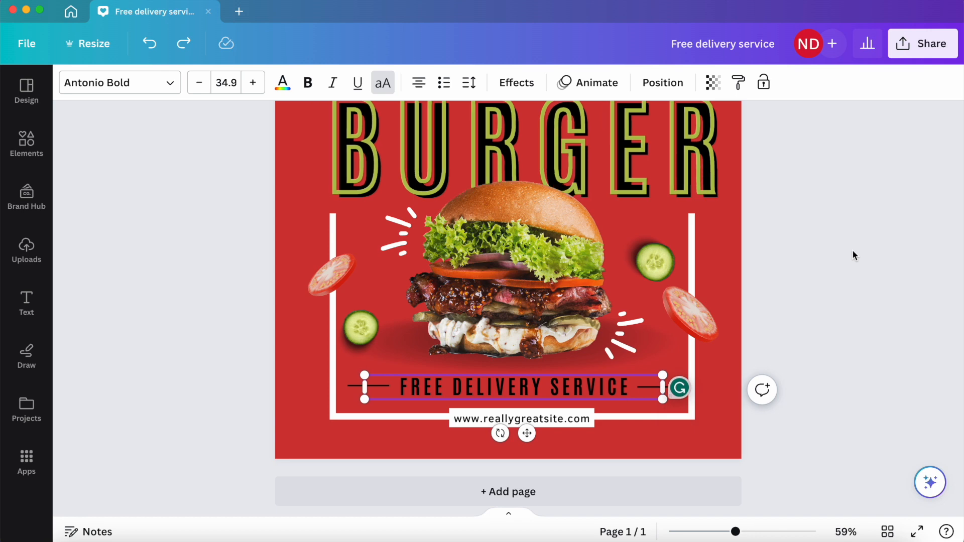
# Open the text effects for the FREE DELIVERY SERVICE line and apply the Neon style.
pyautogui.click(623, 384)
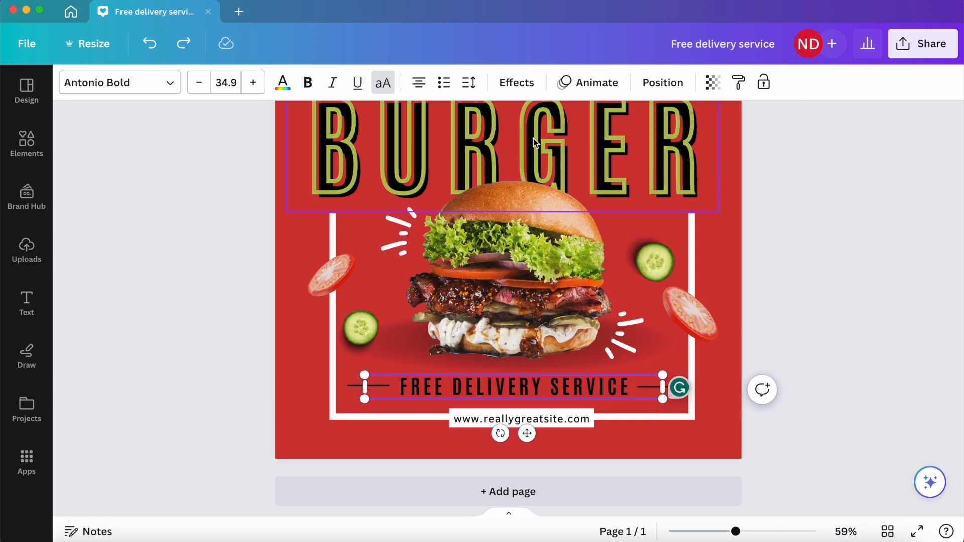
pyautogui.click(525, 83)
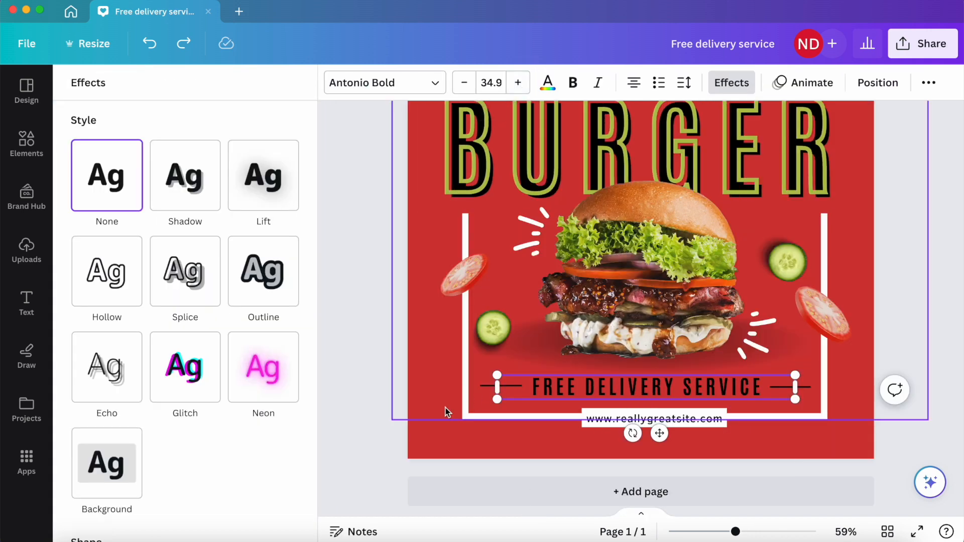
pyautogui.scroll(1, 364, 305)
pyautogui.scroll(-3, 226, 369)
pyautogui.scroll(3, 227, 363)
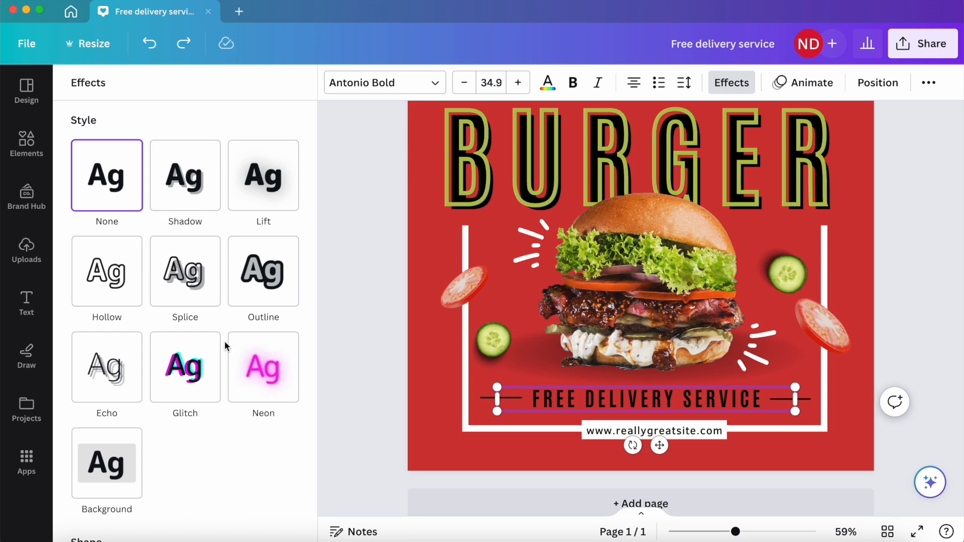
pyautogui.scroll(-3, 237, 415)
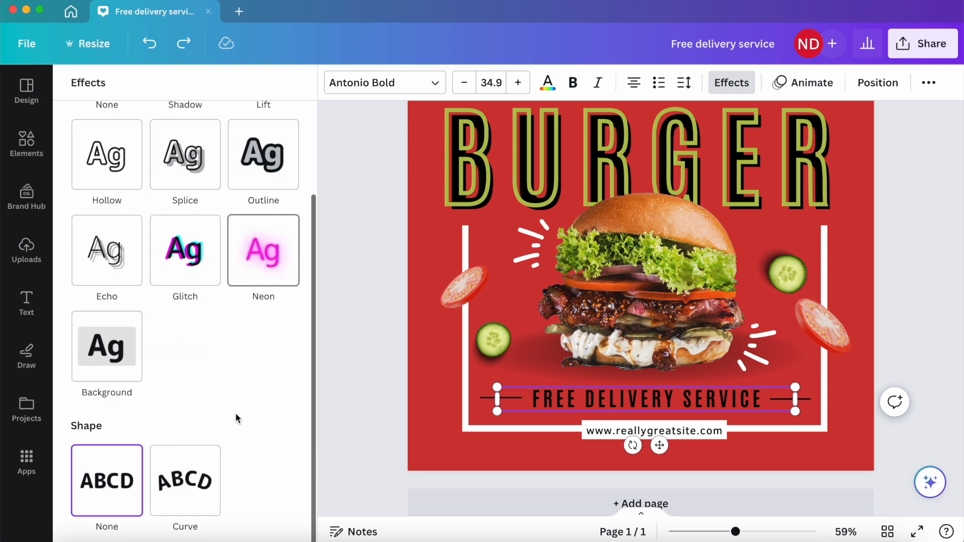
pyautogui.scroll(3, 194, 294)
pyautogui.click(261, 357)
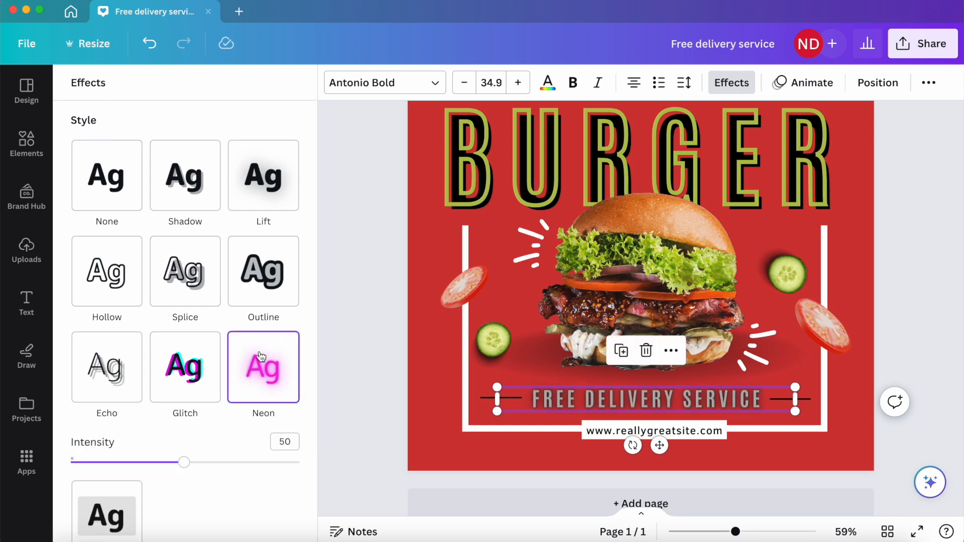
pyautogui.scroll(-2, 261, 358)
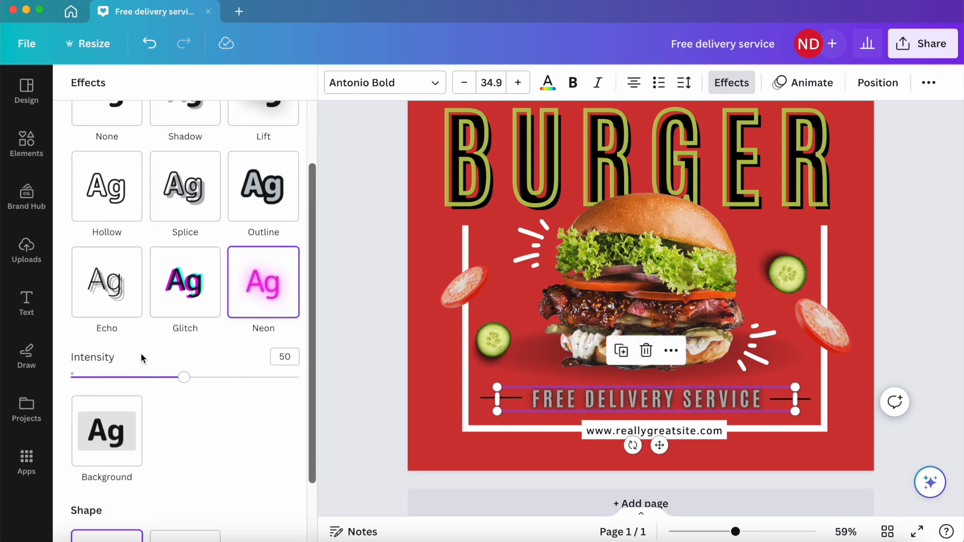
# Apply the Glitch style to the FREE DELIVERY SERVICE text with the cyan and red colour pair.
pyautogui.click(191, 301)
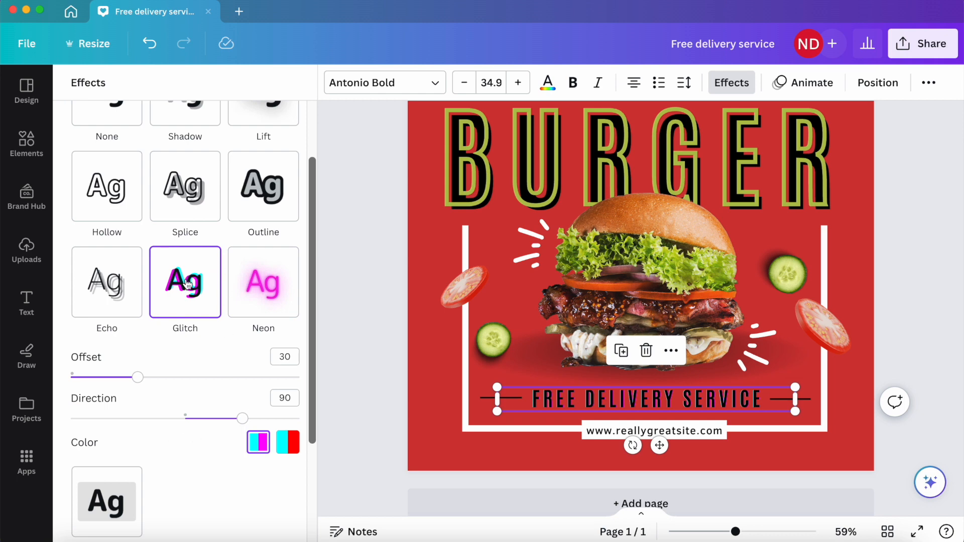
pyautogui.scroll(-1, 171, 296)
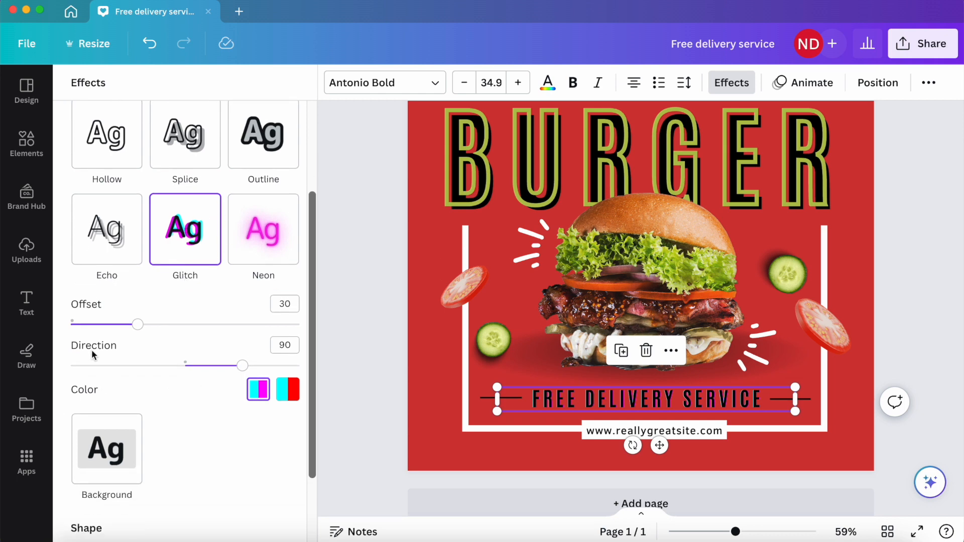
pyautogui.click(289, 390)
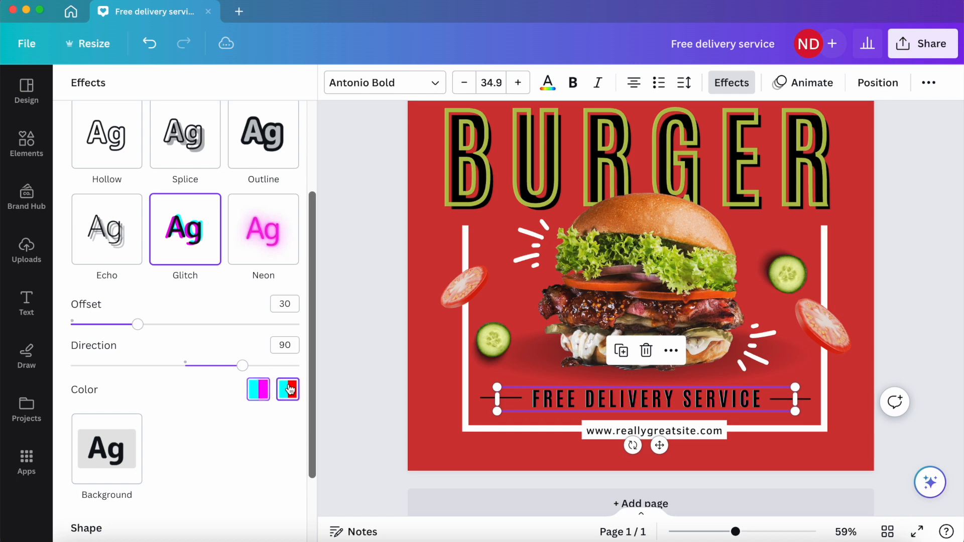
# Apply the Background style to the FREE DELIVERY SERVICE text and set its roundness to 85.
pyautogui.scroll(-2, 120, 304)
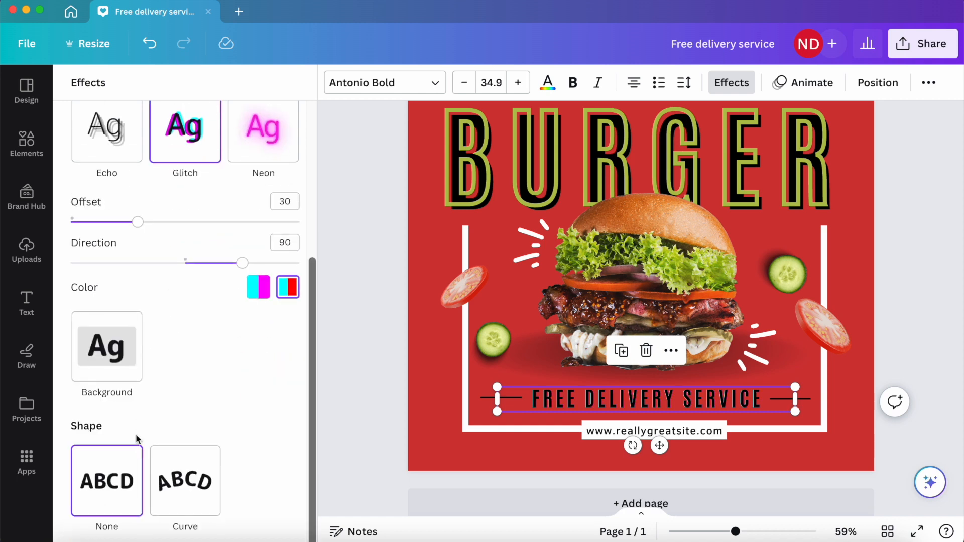
pyautogui.click(122, 374)
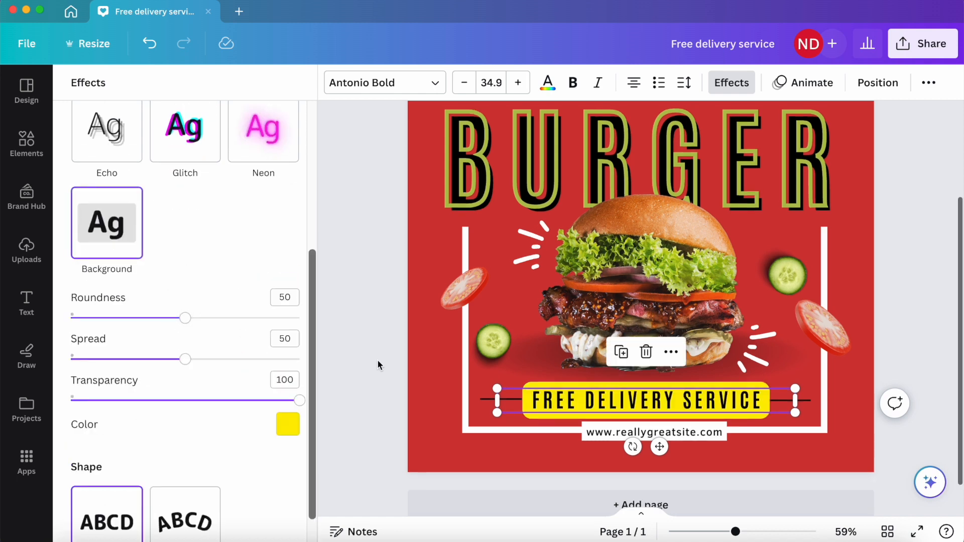
pyautogui.click(289, 424)
pyautogui.click(289, 425)
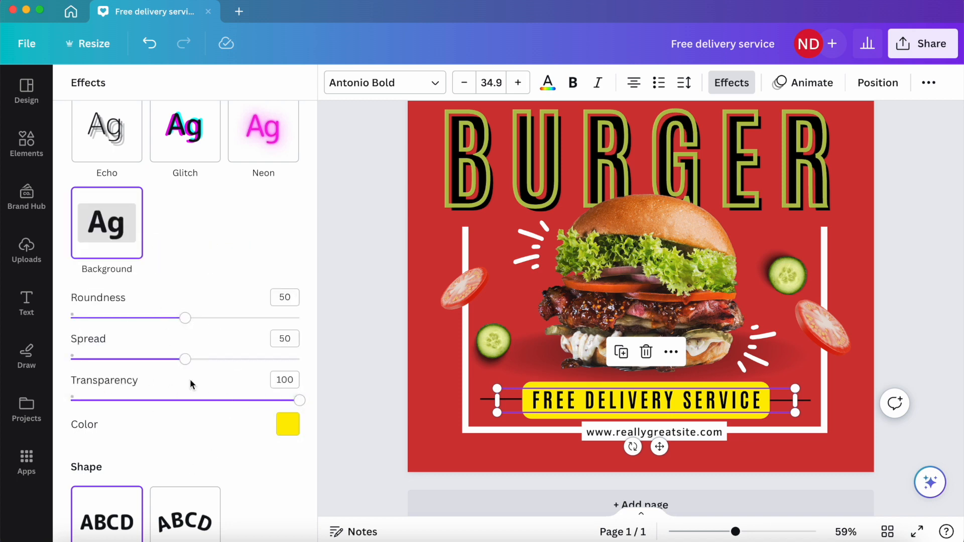
pyautogui.scroll(5, 190, 379)
pyautogui.scroll(-1, 191, 385)
pyautogui.moveTo(185, 279); pyautogui.dragTo(264, 280)
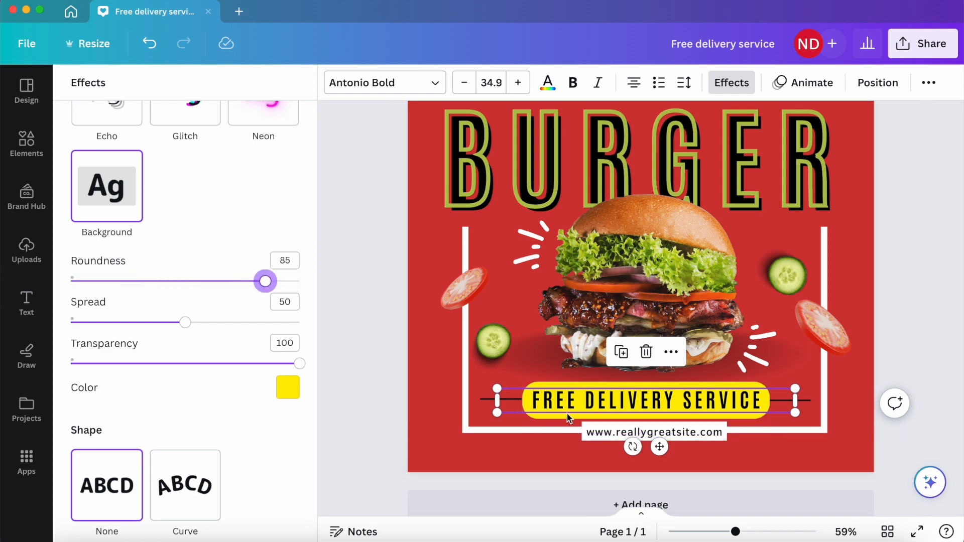
# Remove the style effect from the FREE DELIVERY SERVICE text and curve it with a Curve value of 13.
pyautogui.scroll(5, 128, 385)
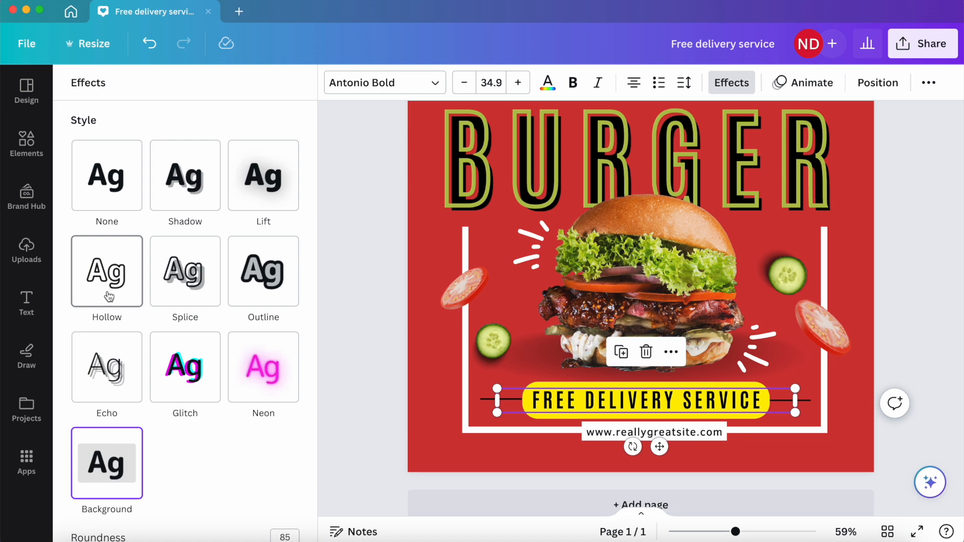
pyautogui.click(111, 195)
pyautogui.scroll(-3, 224, 357)
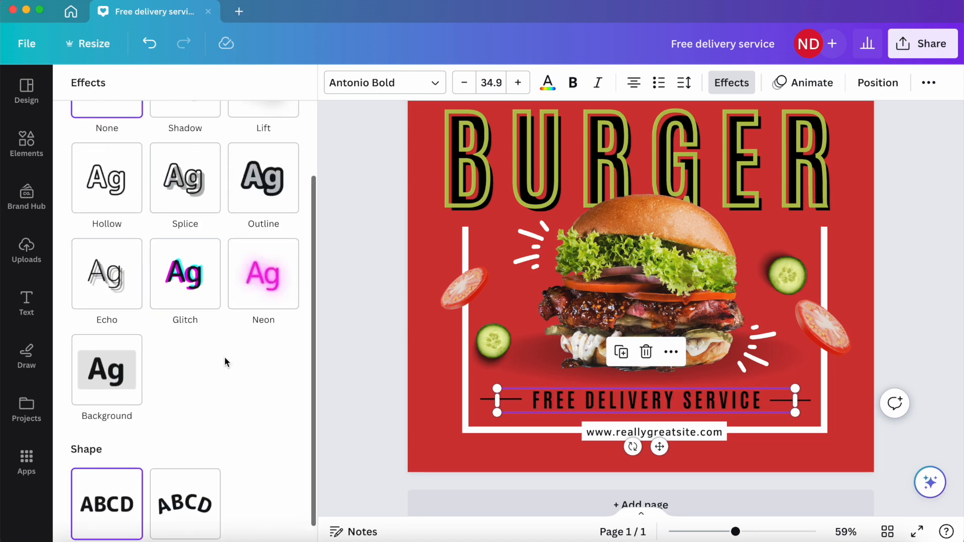
pyautogui.click(185, 497)
pyautogui.scroll(-2, 186, 493)
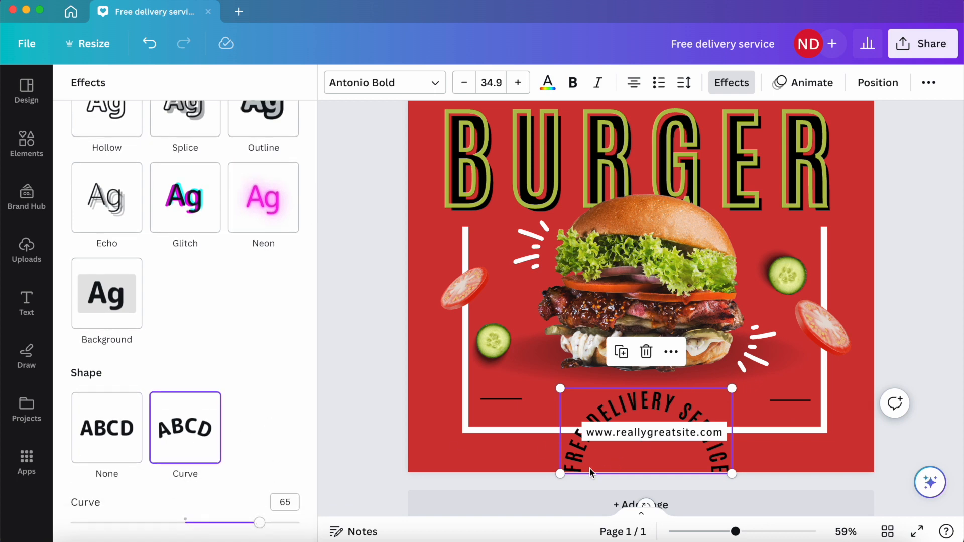
pyautogui.moveTo(259, 523); pyautogui.dragTo(200, 523)
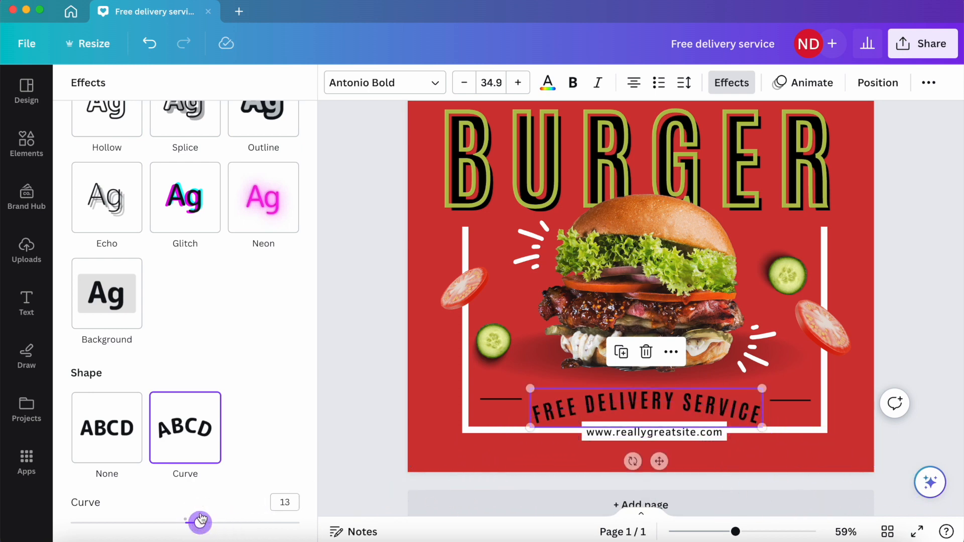
# Set the curved FREE DELIVERY SERVICE text's font size to 40.9 and increase its curve slightly.
pyautogui.click(518, 83)
pyautogui.click(518, 82)
pyautogui.click(518, 83)
pyautogui.click(518, 83)
pyautogui.click(518, 83)
pyautogui.click(517, 82)
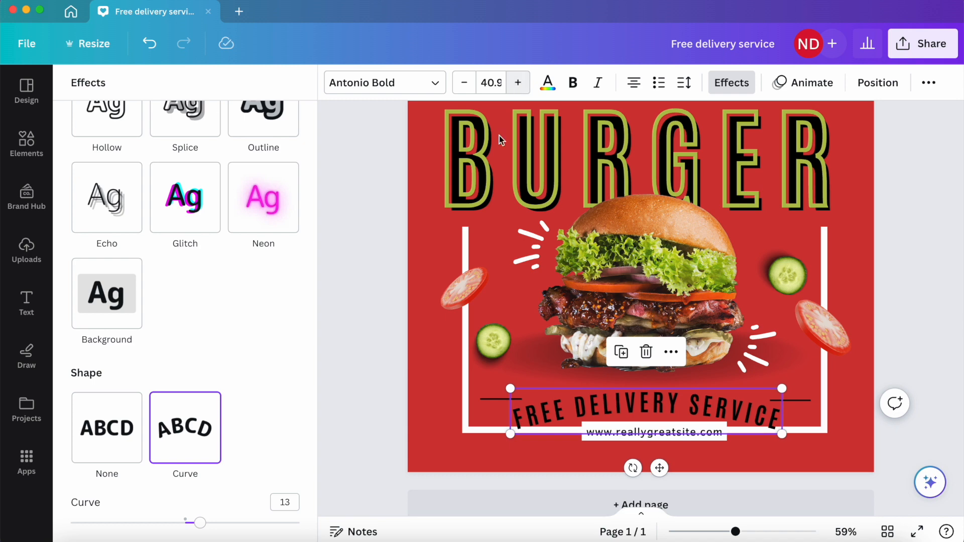
pyautogui.moveTo(200, 523); pyautogui.dragTo(207, 523)
pyautogui.click(380, 393)
pyautogui.click(460, 449)
pyautogui.click(507, 434)
pyautogui.press('Escape')
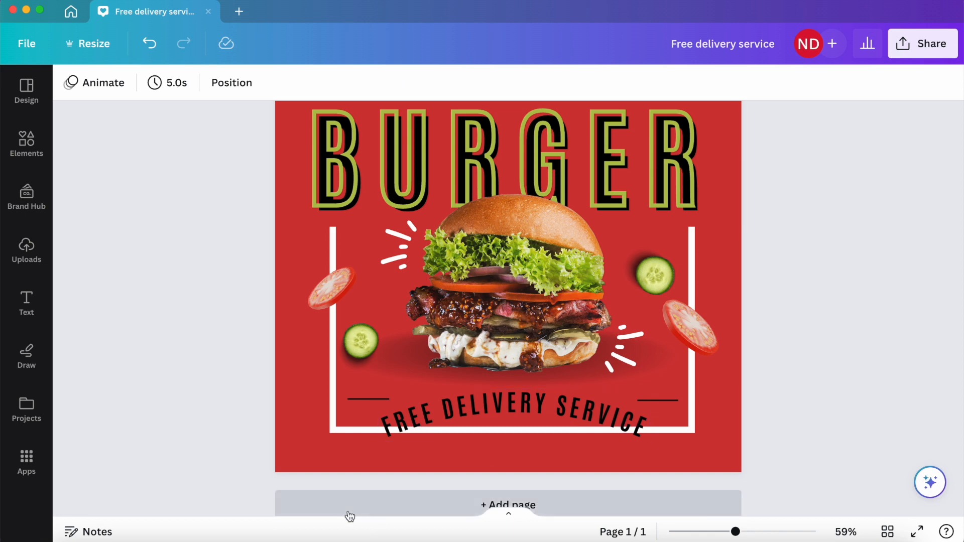
# Look through the text animation options for the BURGER heading and close them again.
pyautogui.scroll(2, 331, 432)
pyautogui.click(418, 216)
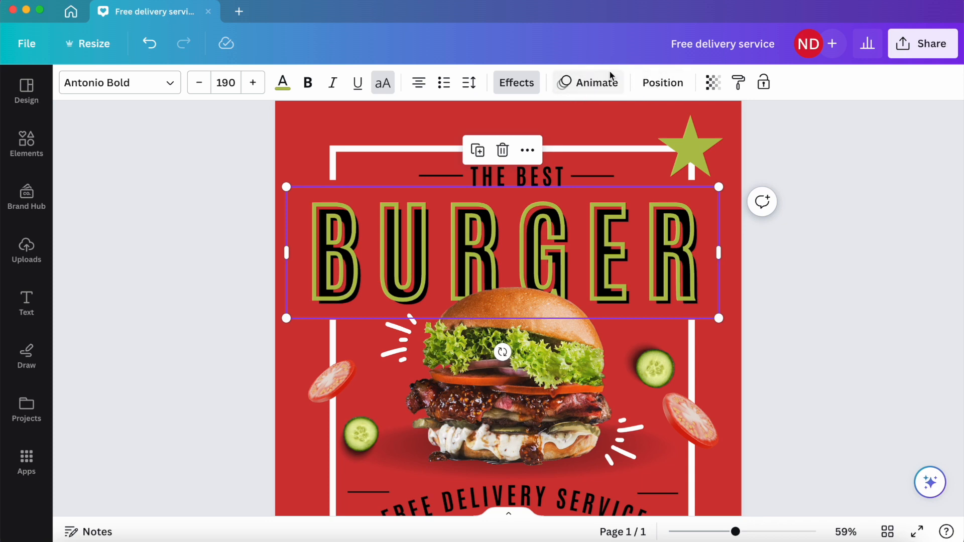
pyautogui.click(584, 84)
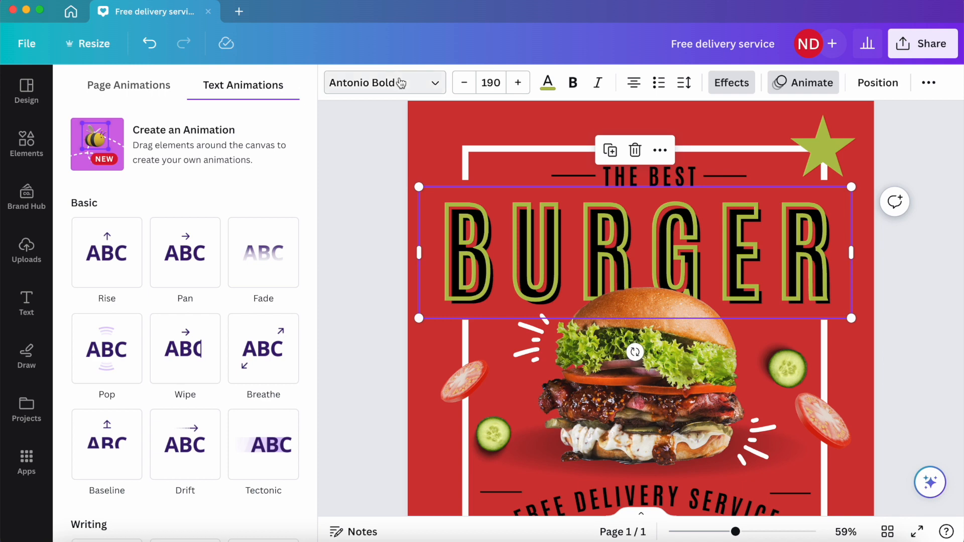
pyautogui.scroll(-3, 198, 254)
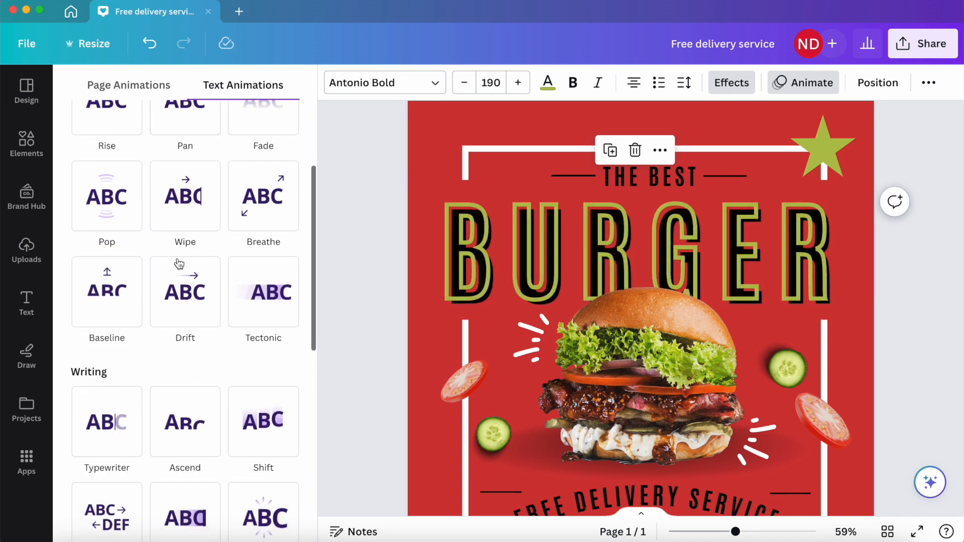
pyautogui.scroll(-4, 180, 420)
pyautogui.scroll(7, 180, 421)
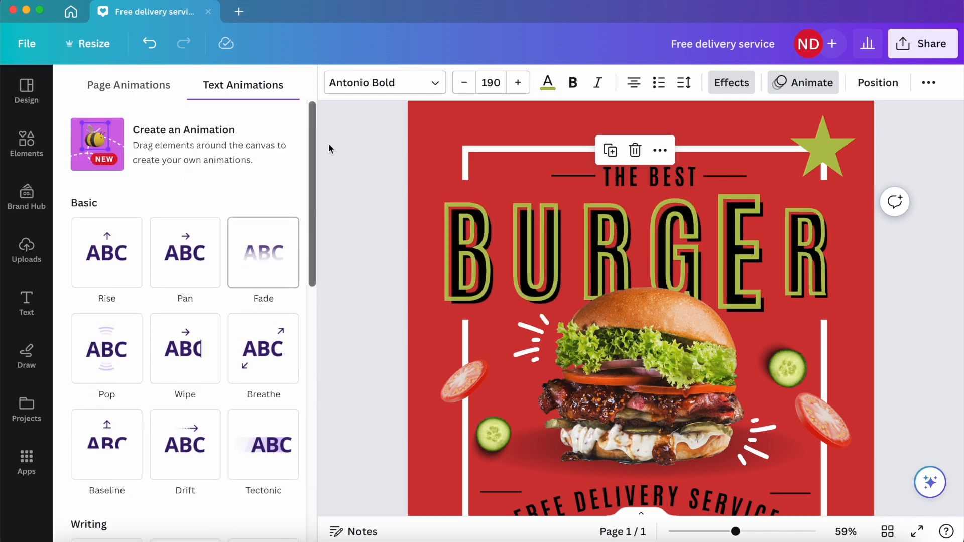
pyautogui.click(814, 84)
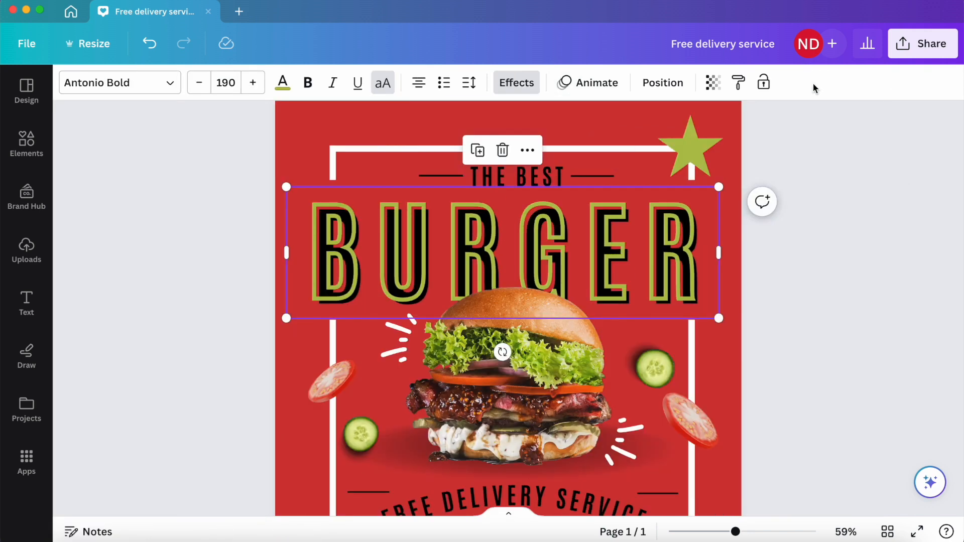
# View the arrange and position settings for the BURGER heading, the white frame group and the burger photo.
pyautogui.click(677, 86)
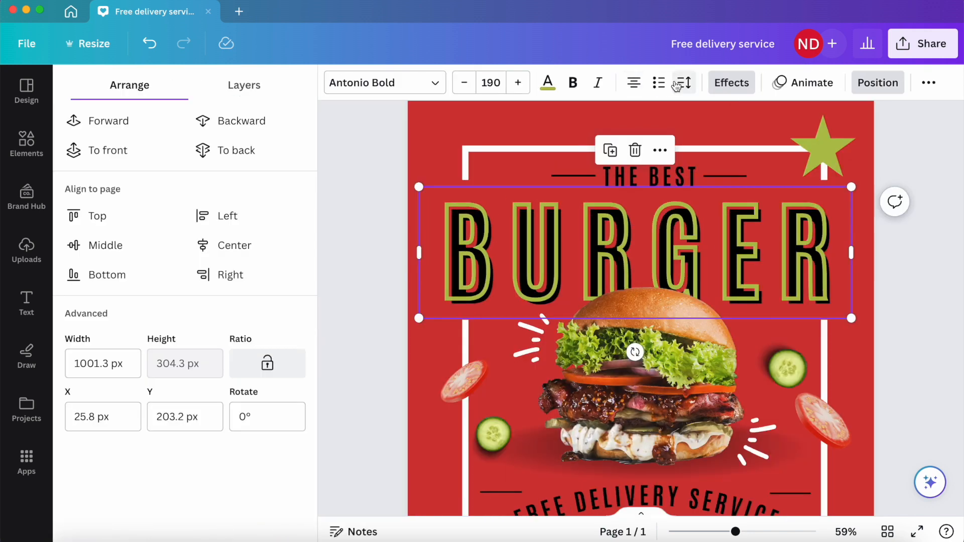
pyautogui.click(615, 422)
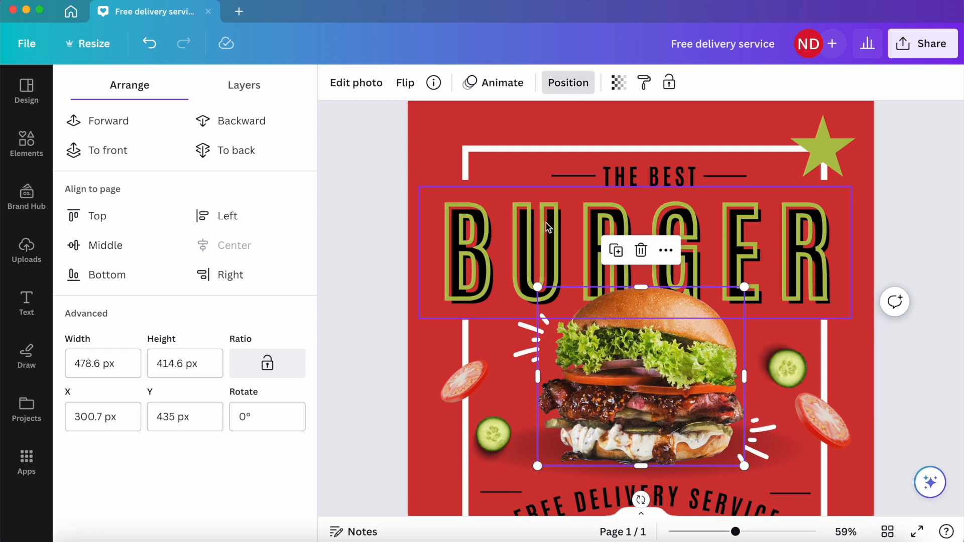
pyautogui.click(561, 215)
pyautogui.click(809, 161)
pyautogui.click(764, 155)
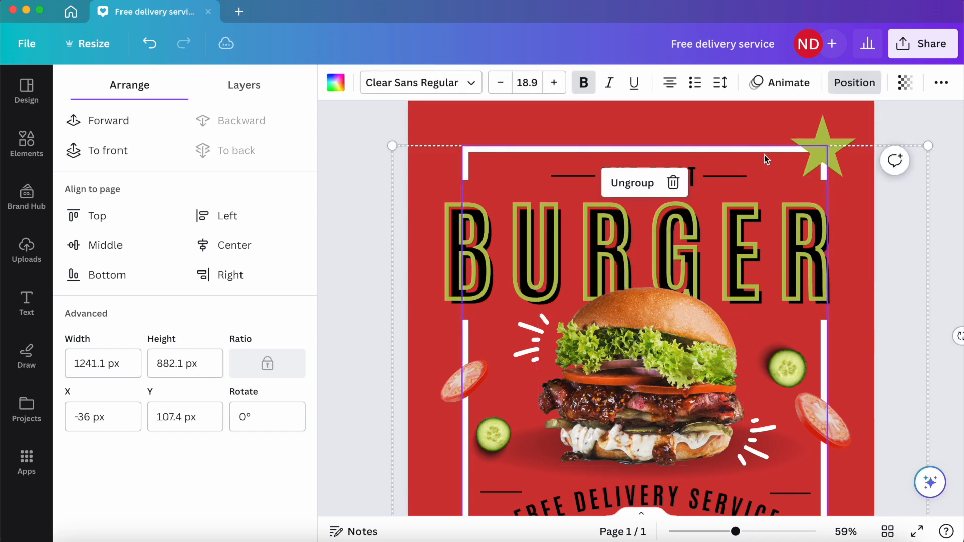
pyautogui.click(658, 375)
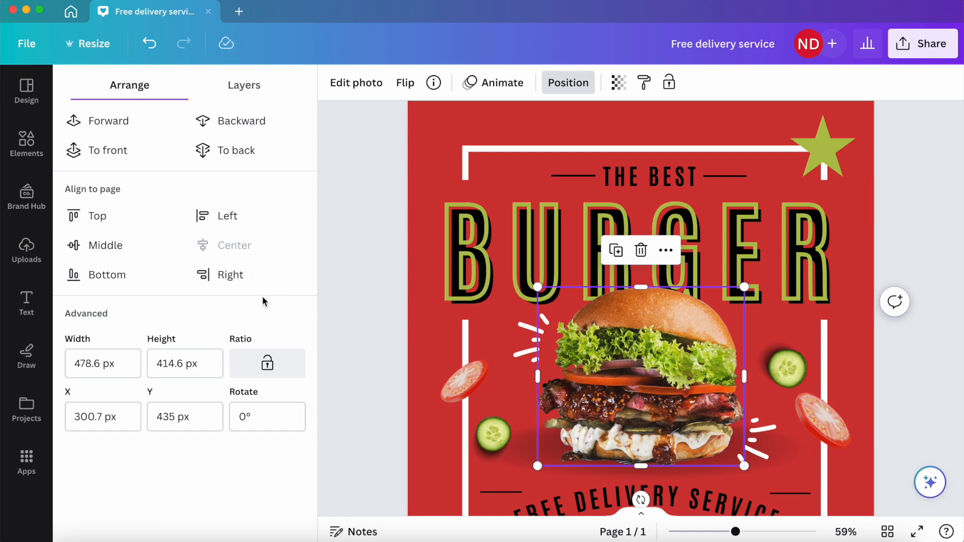
# Send the burger photo to the back of the design and bring it to the front again.
pyautogui.scroll(-3, 441, 316)
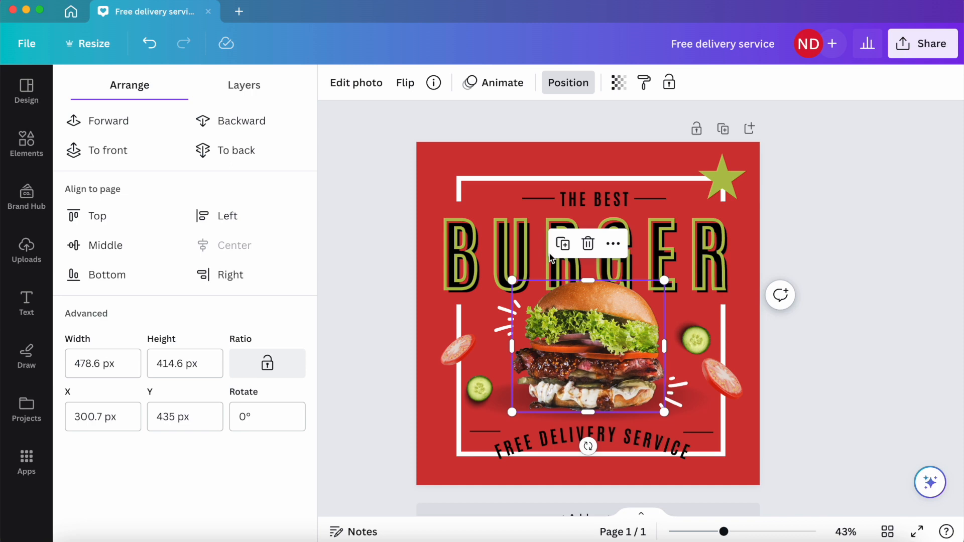
pyautogui.rightClick(551, 358)
pyautogui.click(518, 346)
pyautogui.click(228, 153)
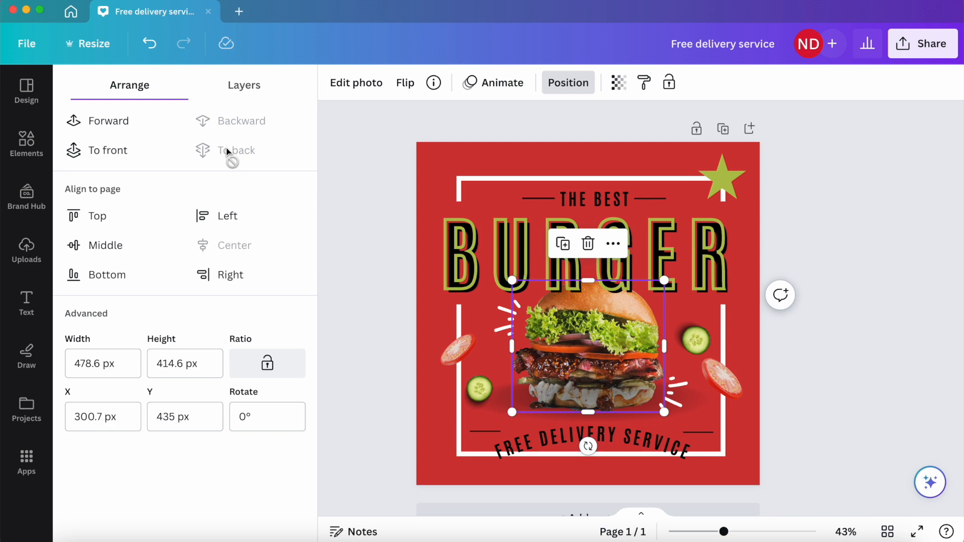
pyautogui.click(110, 147)
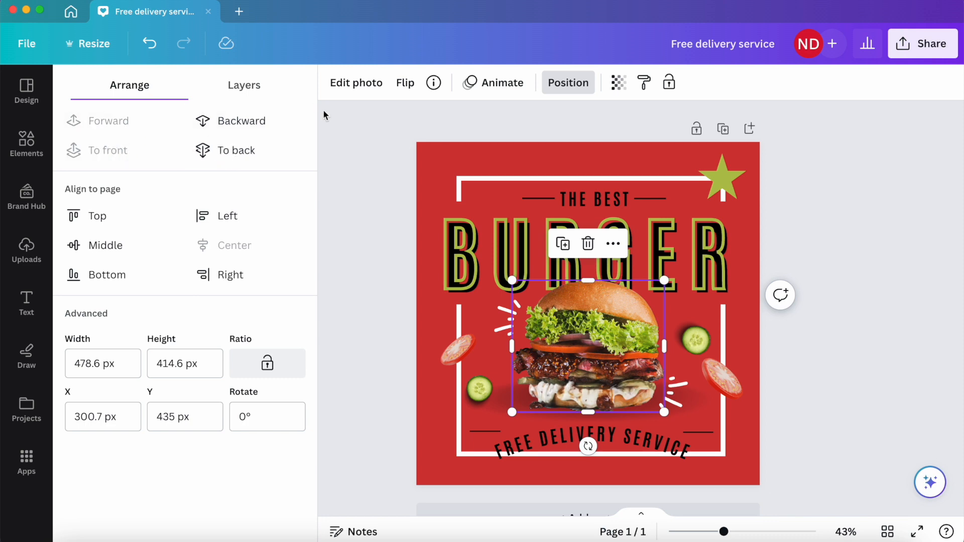
# Move the burger photo backward layer by layer to the lowest level, and bring it forward again above the shadow and BURGER heading.
pyautogui.click(258, 119)
pyautogui.click(161, 129)
pyautogui.click(241, 130)
pyautogui.click(243, 129)
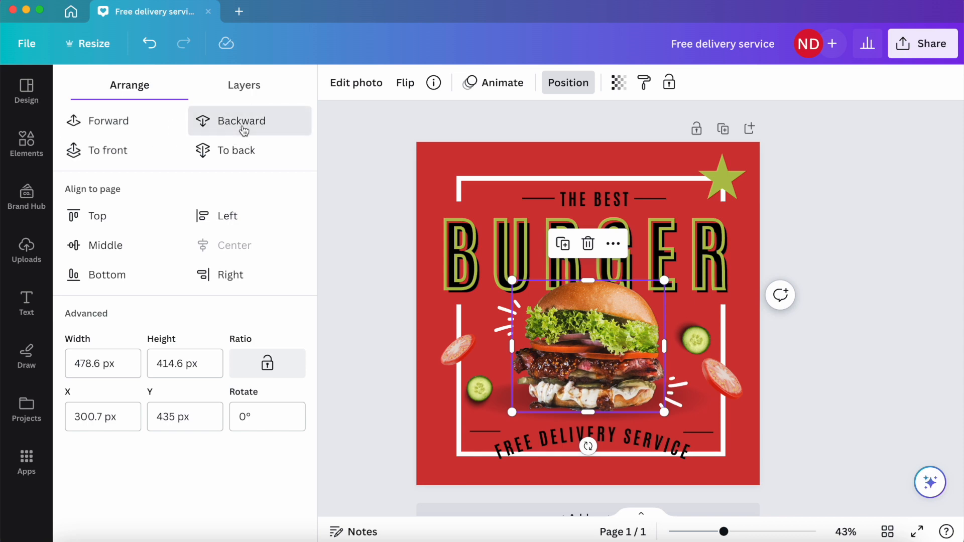
pyautogui.click(244, 130)
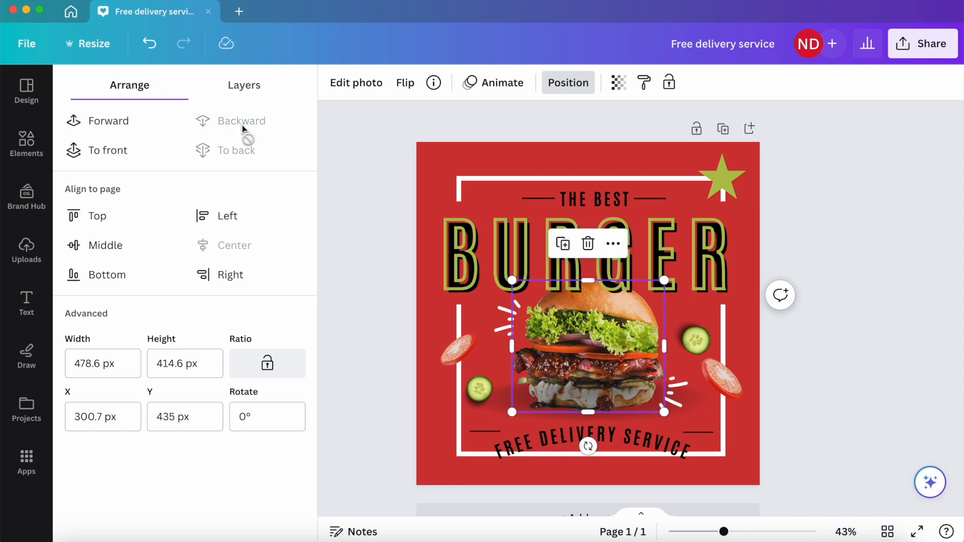
pyautogui.click(127, 133)
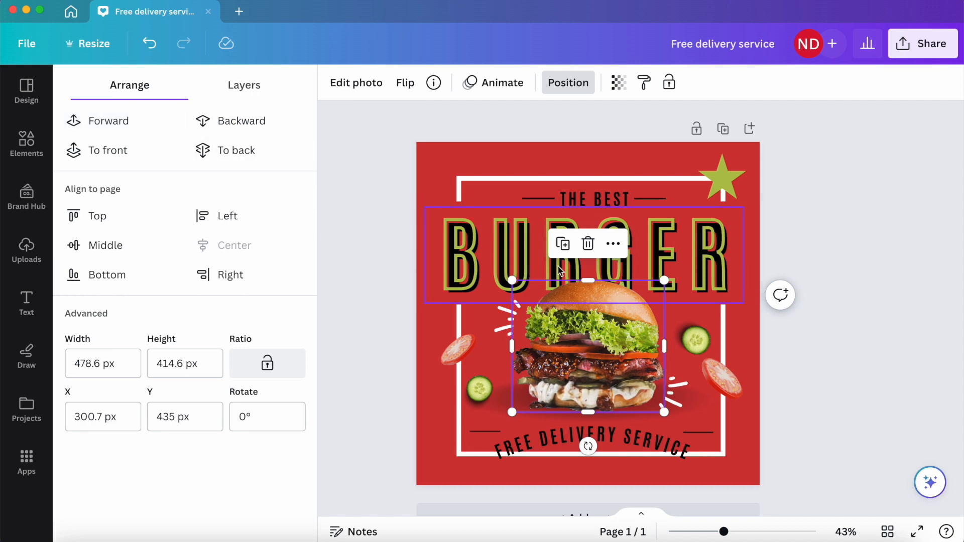
# Move the burger photo down to the white frame group's level in the layer list and undo the move.
pyautogui.click(246, 86)
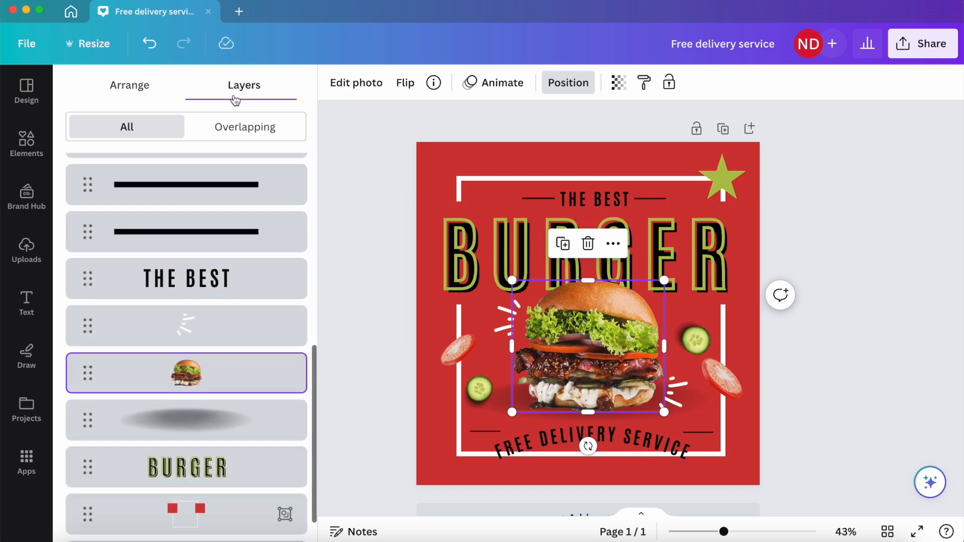
pyautogui.scroll(8, 225, 377)
pyautogui.scroll(-5, 226, 377)
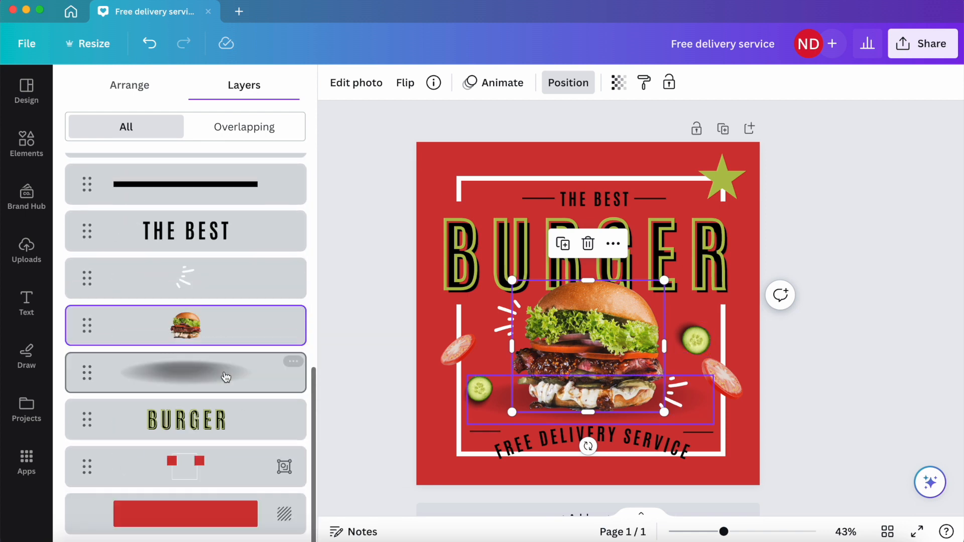
pyautogui.moveTo(215, 329); pyautogui.dragTo(213, 472)
pyautogui.hotkey('ctrl', 'z')
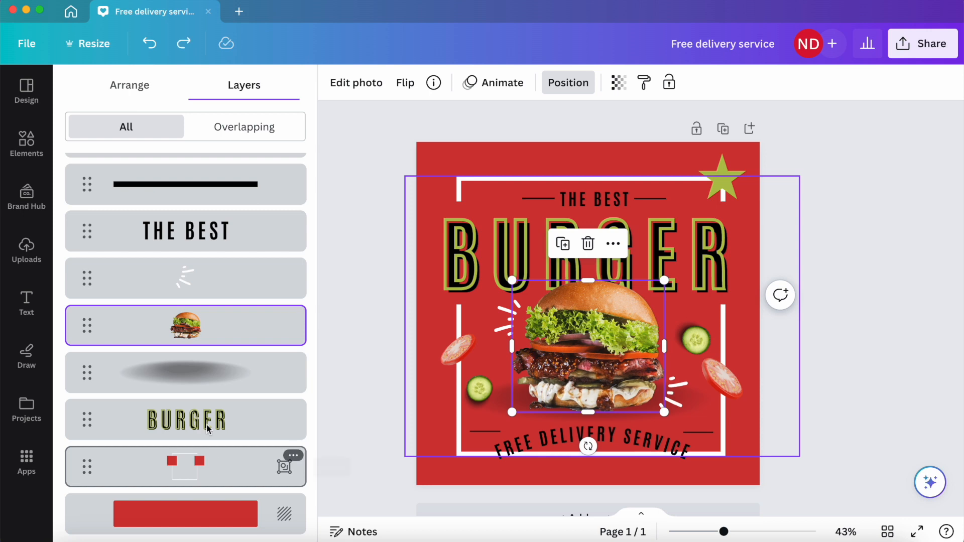
# View only the layers overlapping the burger photo and return to its arrange settings.
pyautogui.scroll(5, 201, 208)
pyautogui.click(222, 126)
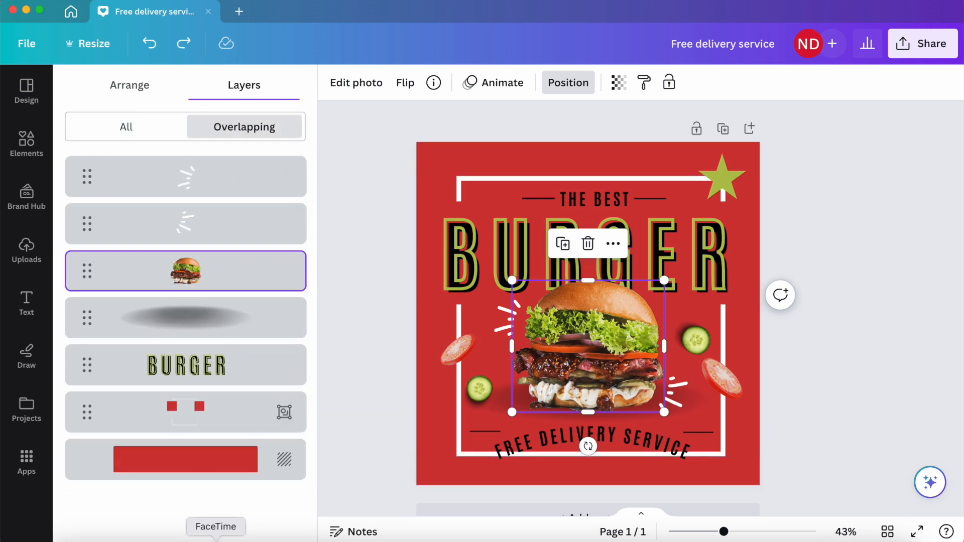
pyautogui.click(139, 101)
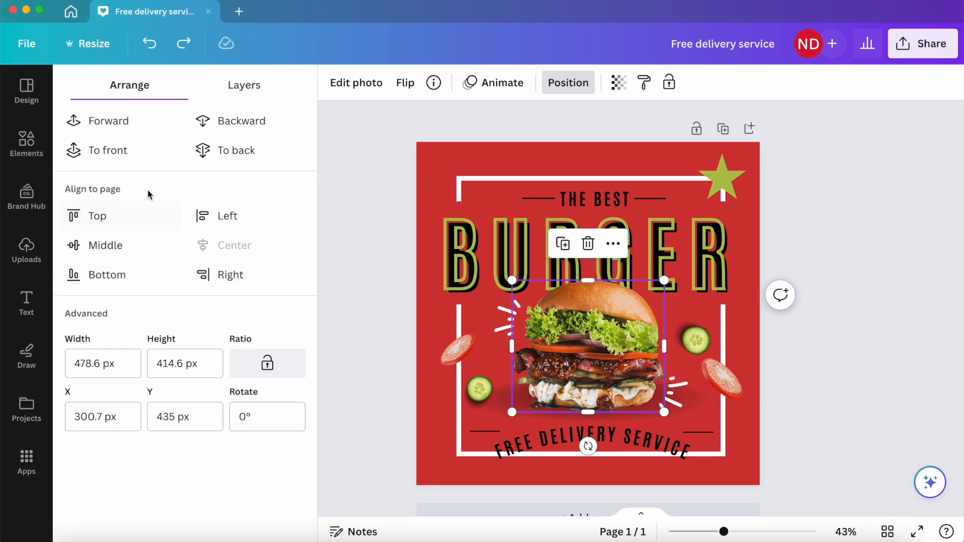
# Shift the burger photo aside, align it to the page's center and middle, and place it back at X 300.7 px, Y 435 px.
pyautogui.moveTo(594, 343); pyautogui.dragTo(473, 220)
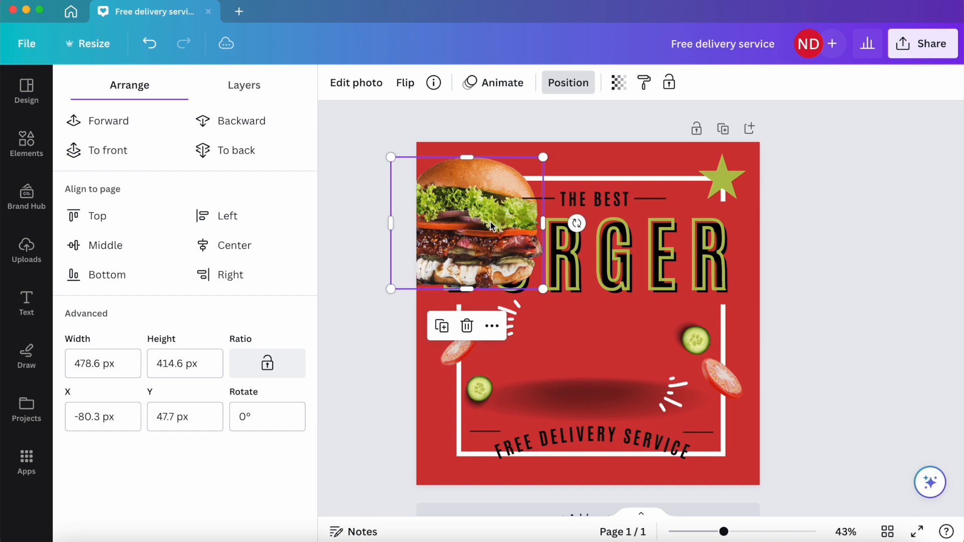
pyautogui.click(248, 257)
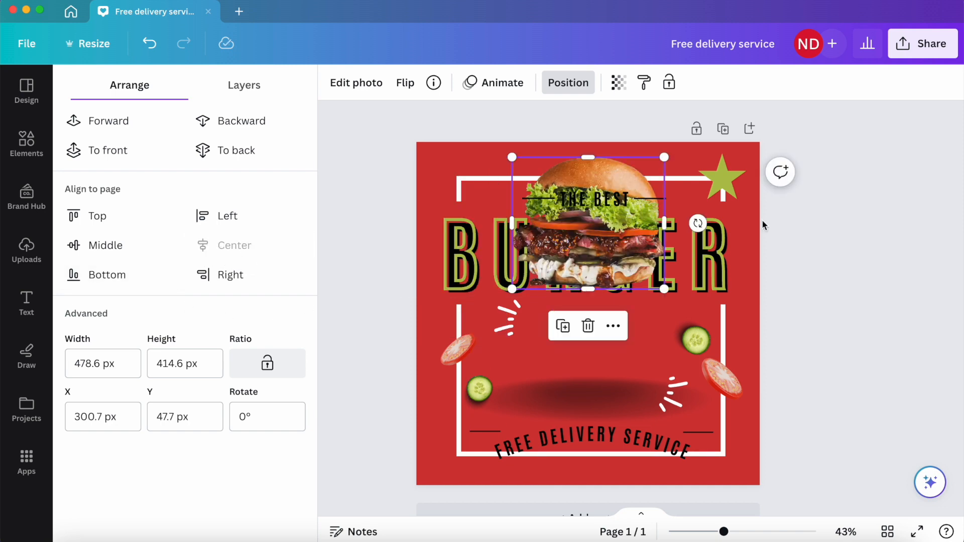
pyautogui.click(94, 244)
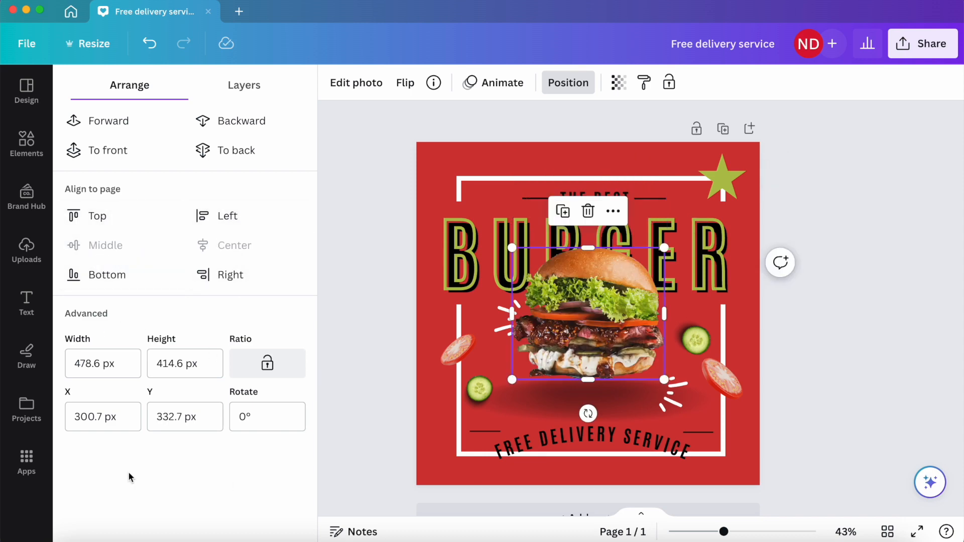
pyautogui.moveTo(615, 335); pyautogui.dragTo(609, 361)
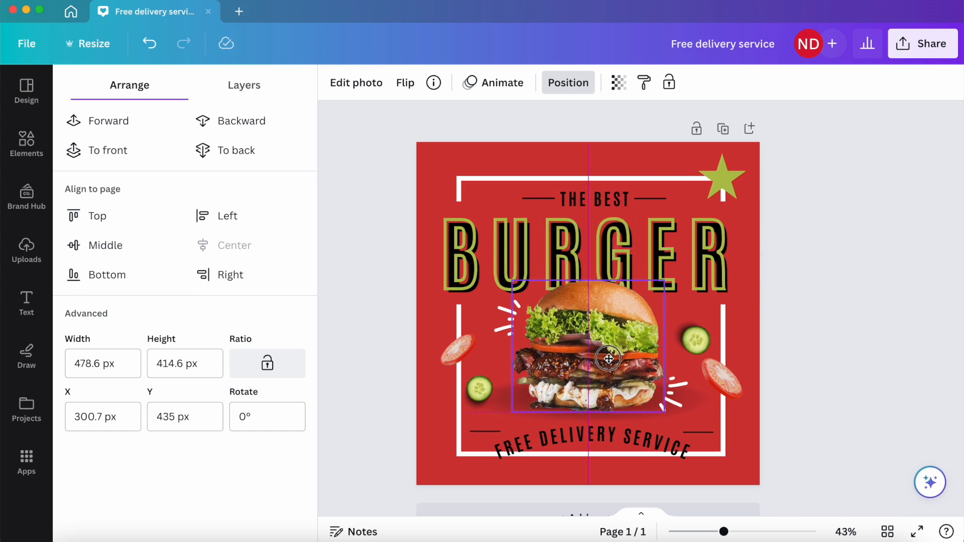
pyautogui.click(366, 196)
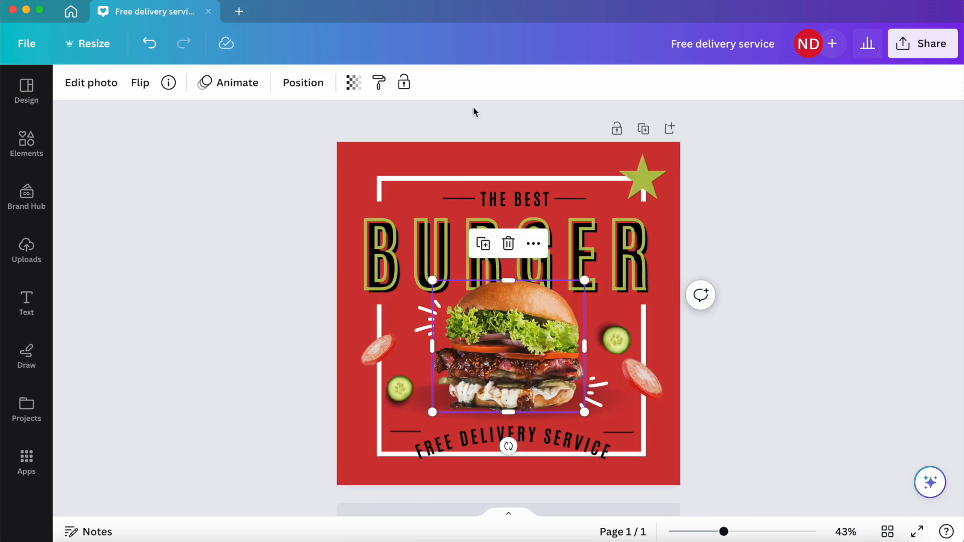
# Try the burger photo's transparency setting and copying its style onto the BURGER heading.
pyautogui.click(354, 83)
pyautogui.moveTo(333, 143)
pyautogui.mouseDown()
pyautogui.moveTo(250, 142)
pyautogui.moveTo(354, 142)
pyautogui.mouseUp()
pyautogui.click(380, 86)
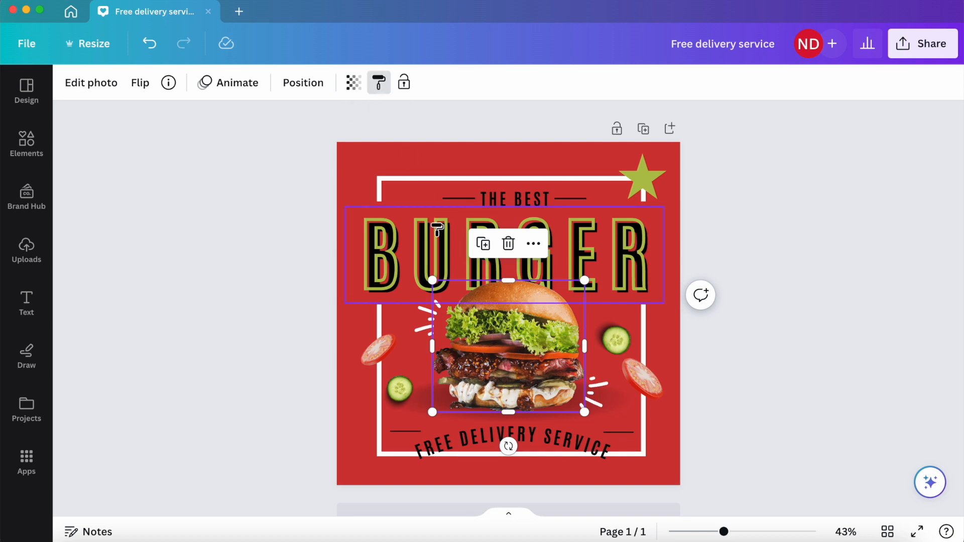
pyautogui.click(437, 236)
pyautogui.click(517, 376)
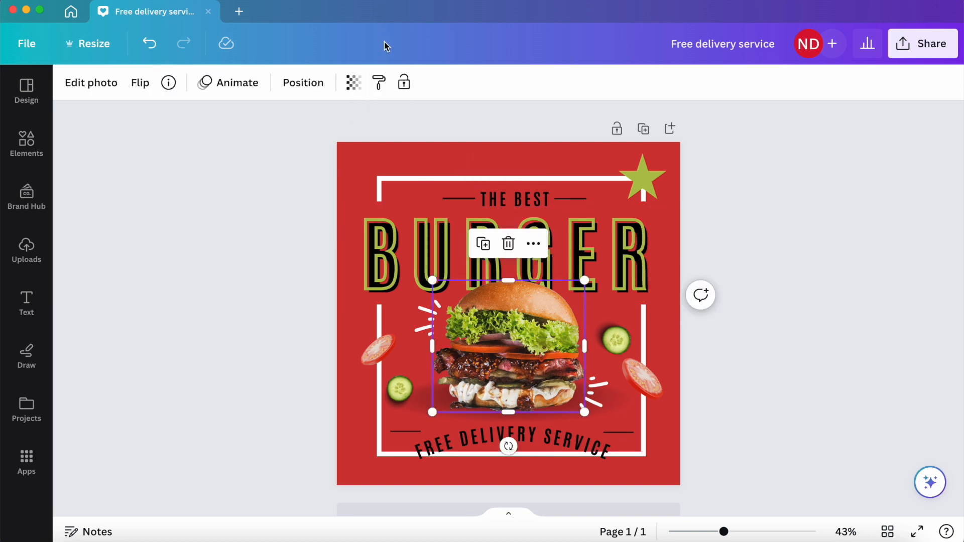
# Lock the burger photo's position and try to move it off the page.
pyautogui.click(404, 83)
pyautogui.moveTo(492, 333); pyautogui.dragTo(821, 221)
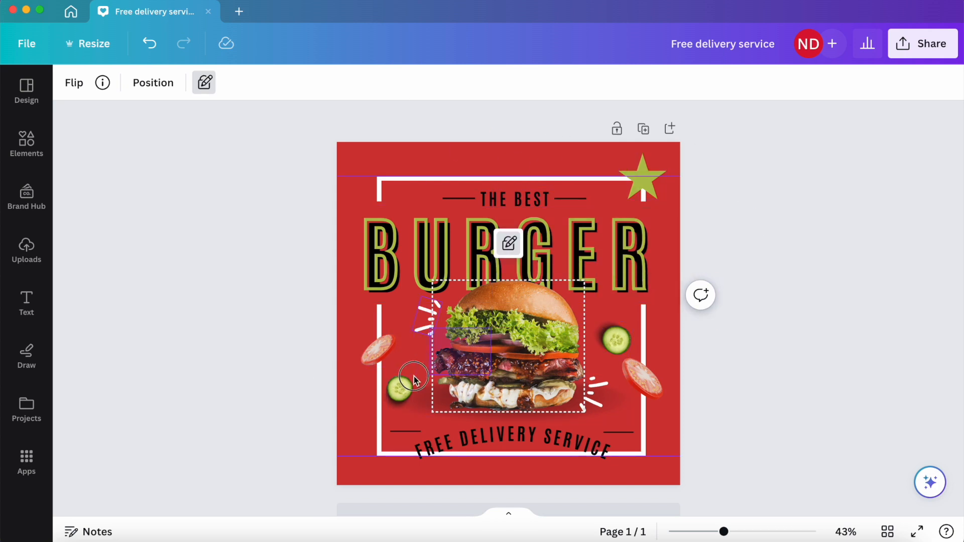
pyautogui.click(819, 220)
pyautogui.click(549, 314)
# Lock the burger photo completely, compare it with the unlocked BURGER heading, and unlock the photo.
pyautogui.click(199, 88)
pyautogui.click(191, 319)
pyautogui.click(500, 258)
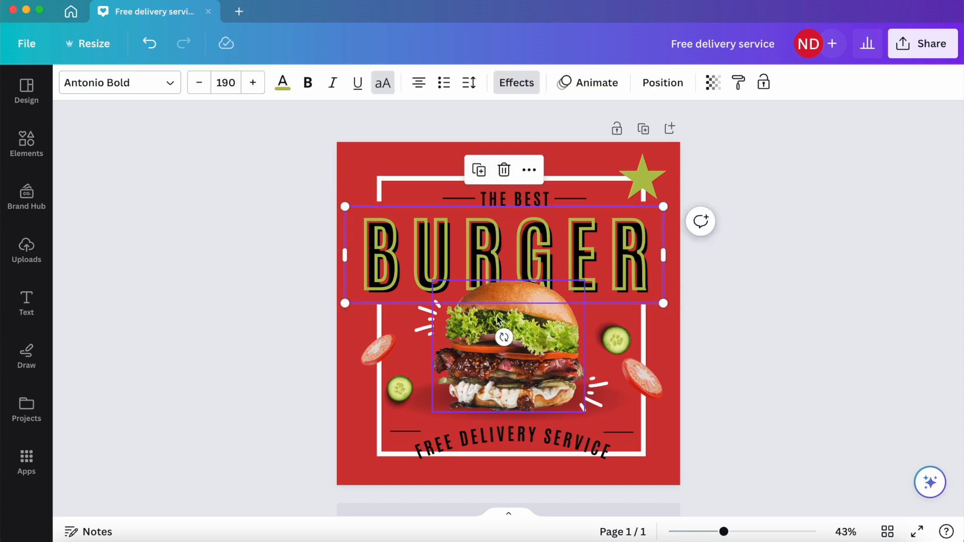
pyautogui.click(478, 360)
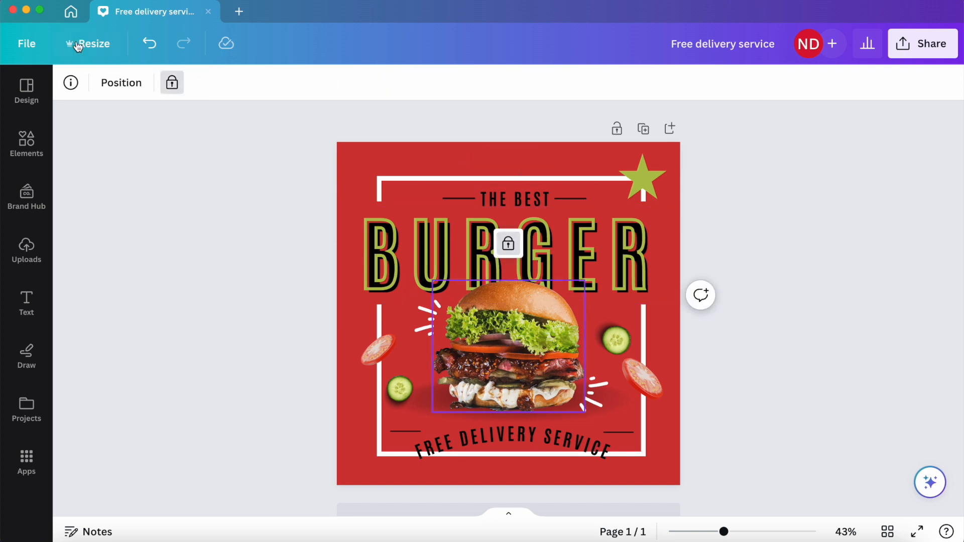
pyautogui.click(171, 82)
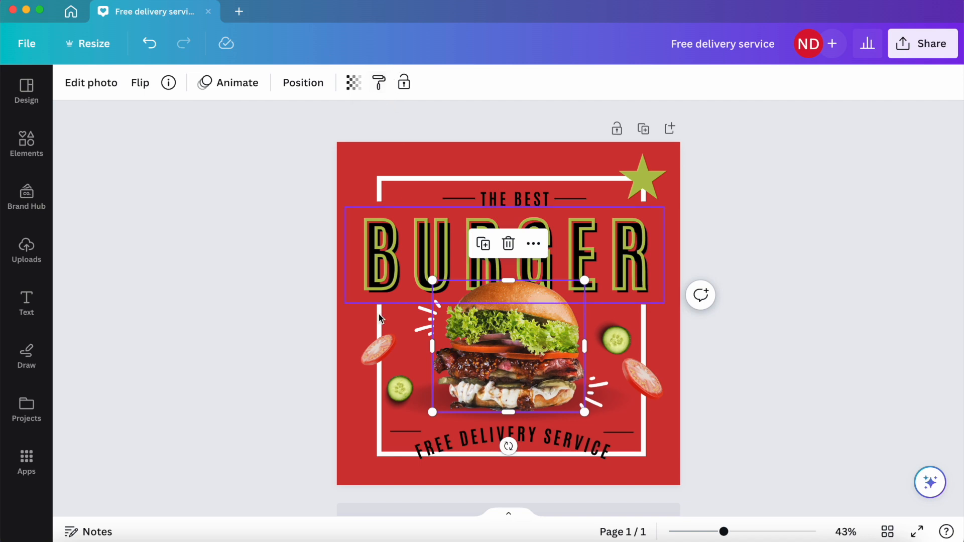
pyautogui.click(370, 277)
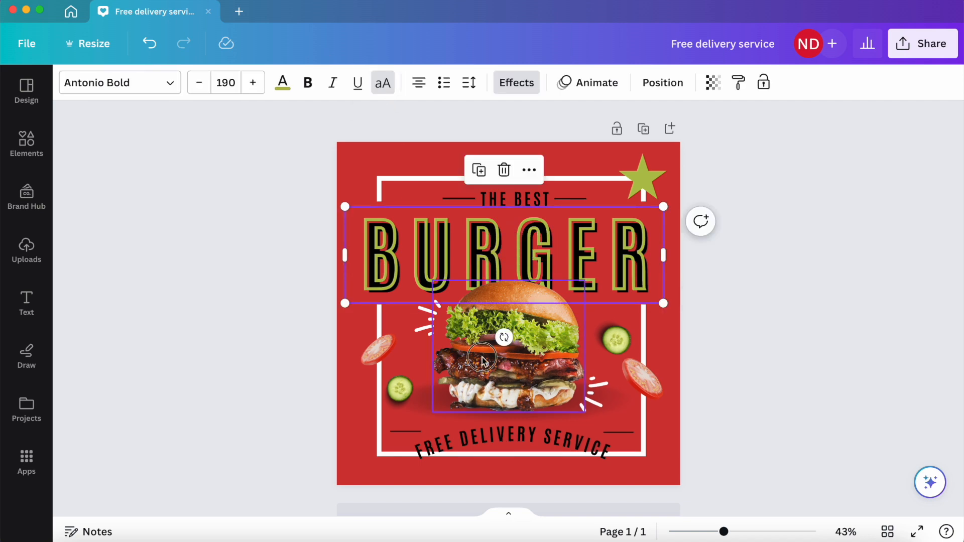
# View the burger photo's editing tools, and add the galloping brown horse photo found by searching the elements for "horse".
pyautogui.click(89, 82)
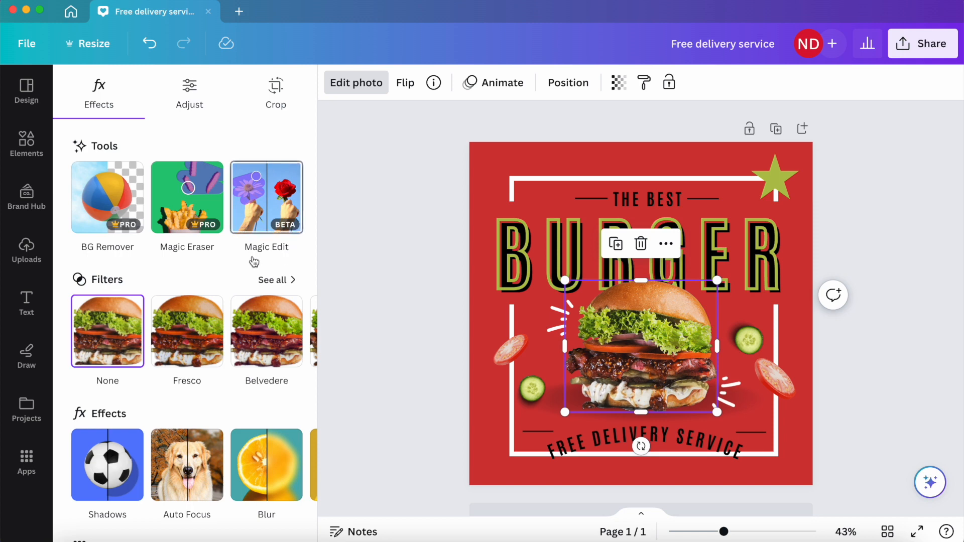
pyautogui.click(27, 144)
pyautogui.click(110, 96)
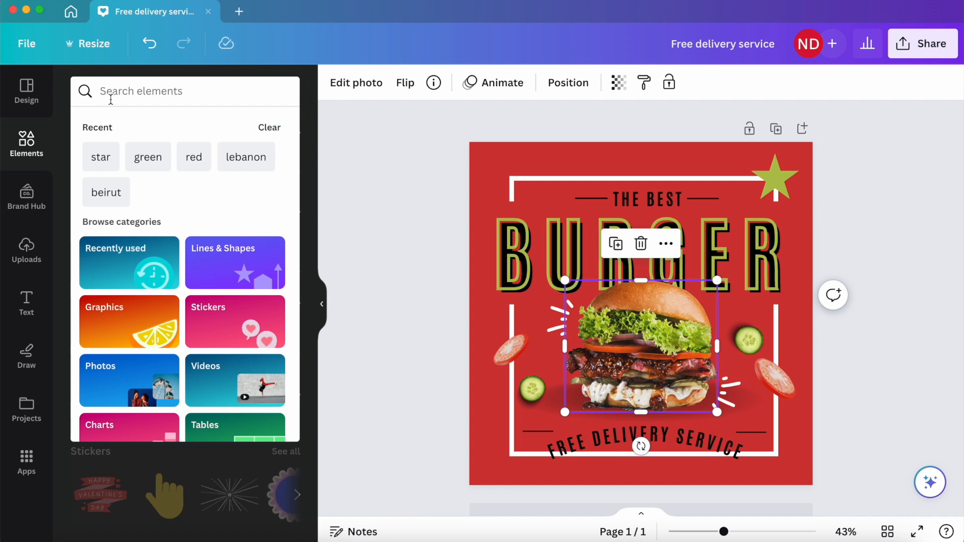
pyautogui.write('horse')
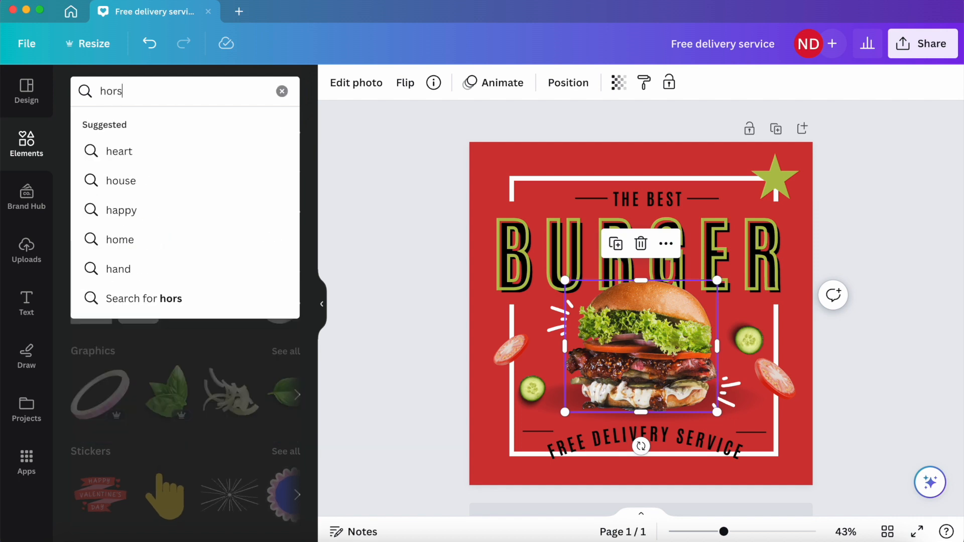
pyautogui.press('Return')
pyautogui.click(201, 363)
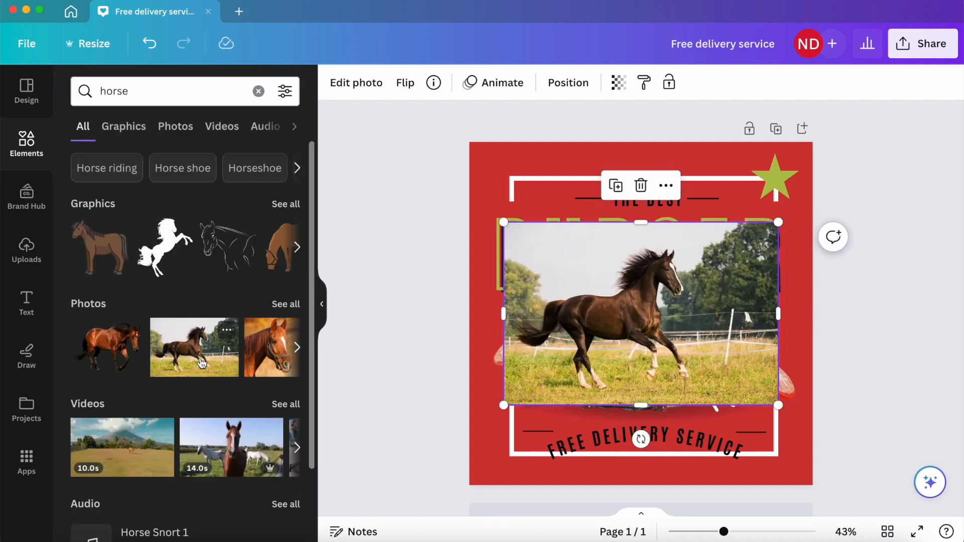
# Remove the background of the horse photo with BG Remover and move the cutout up over the BURGER heading.
pyautogui.click(375, 84)
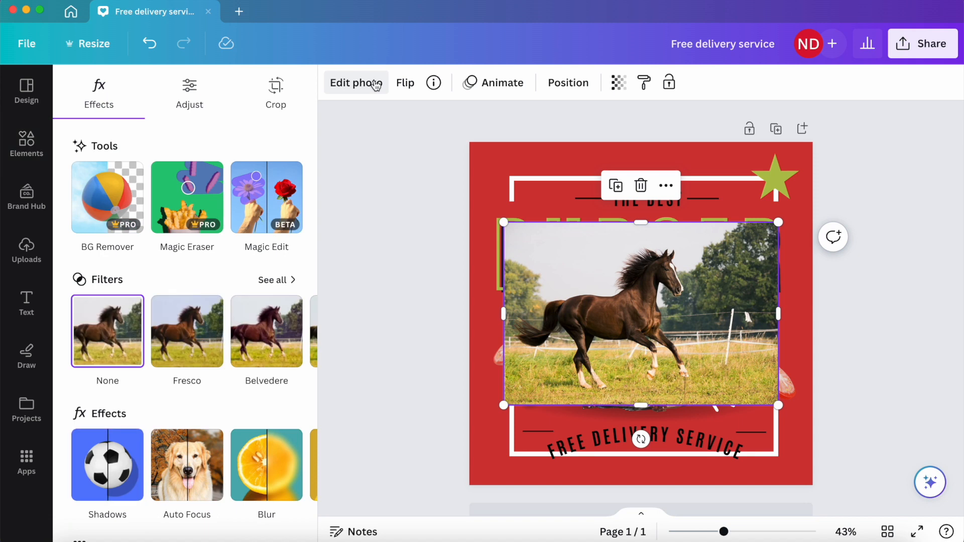
pyautogui.click(107, 211)
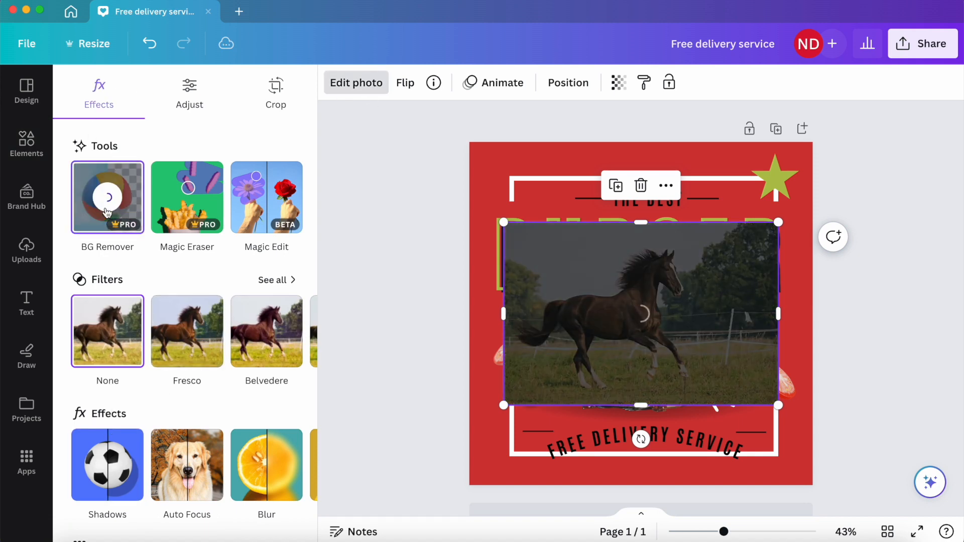
pyautogui.moveTo(630, 317); pyautogui.dragTo(555, 215)
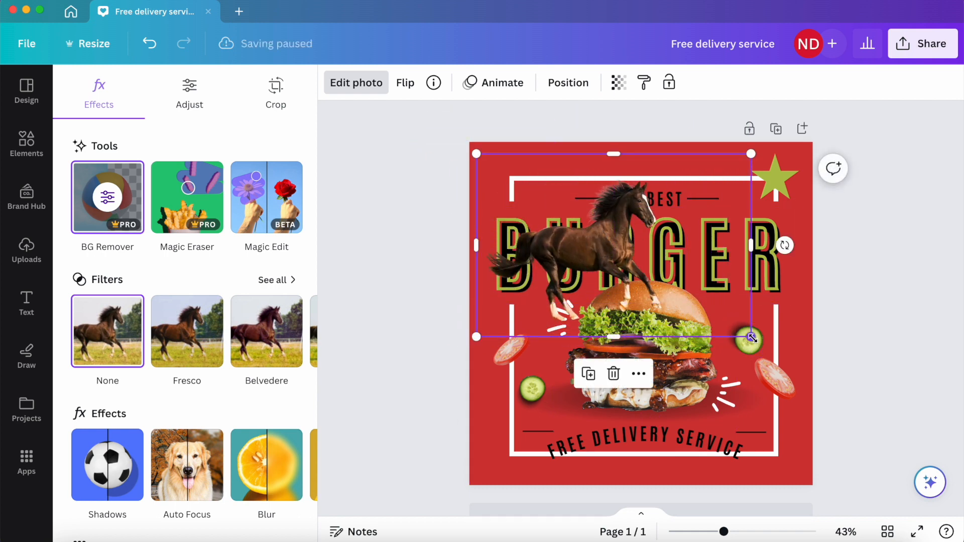
# Delete the burger photo, then enlarge the horse and place it over the shadow in the burger's place.
pyautogui.click(695, 395)
pyautogui.click(639, 243)
pyautogui.moveTo(645, 260); pyautogui.dragTo(679, 344)
pyautogui.moveTo(789, 240); pyautogui.dragTo(856, 199)
pyautogui.moveTo(703, 288)
pyautogui.mouseDown()
pyautogui.moveTo(702, 345)
pyautogui.moveTo(691, 316)
pyautogui.moveTo(709, 304)
pyautogui.mouseUp()
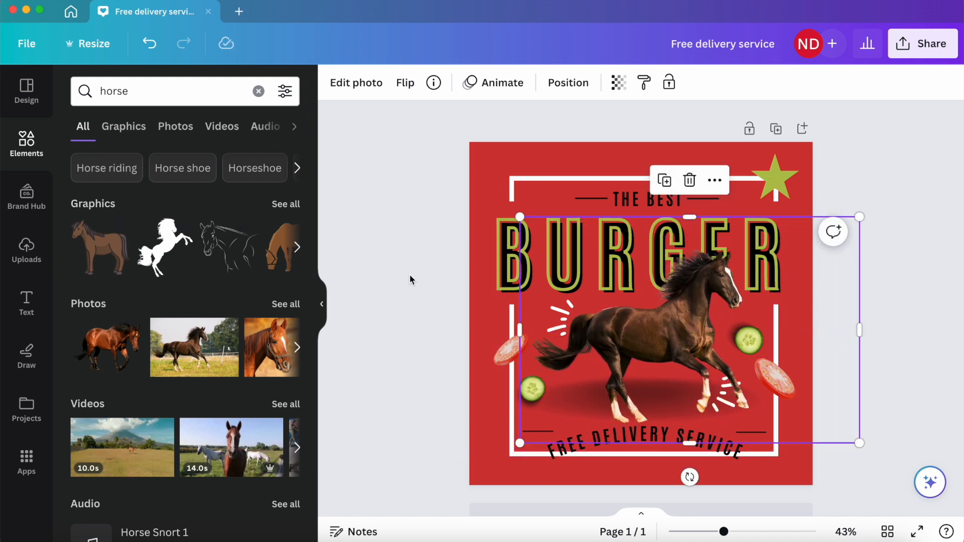
# Examine the Erase and Restore brush options of the Background Remover for the horse photo.
pyautogui.click(346, 84)
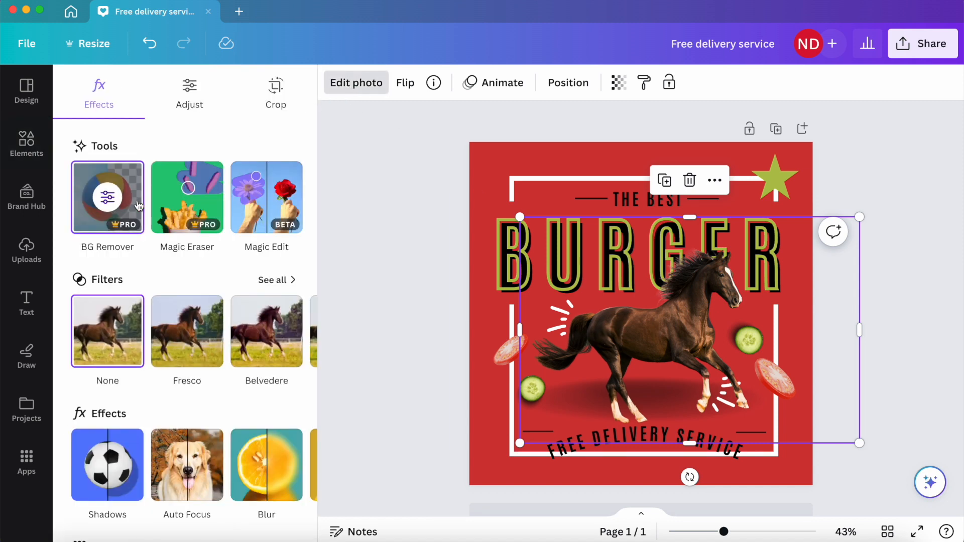
pyautogui.click(112, 200)
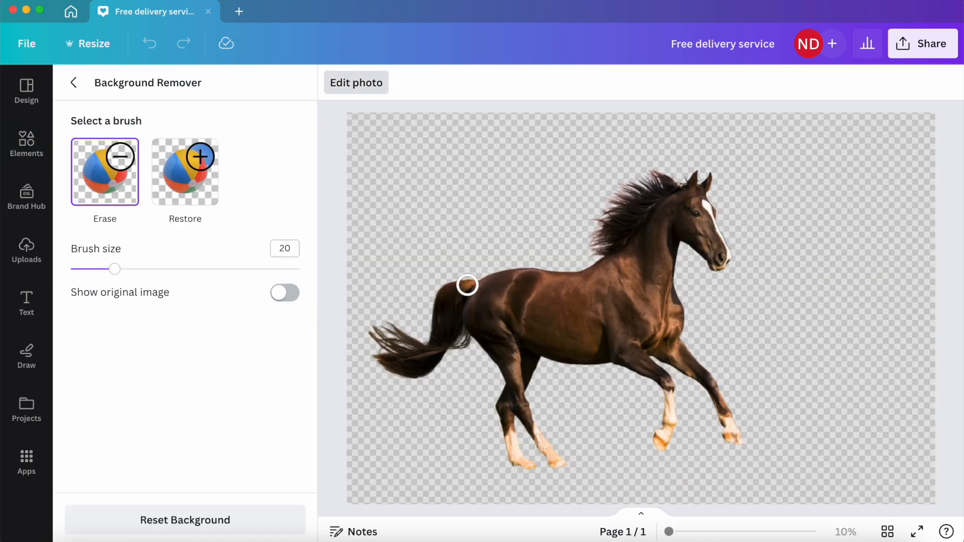
pyautogui.click(71, 82)
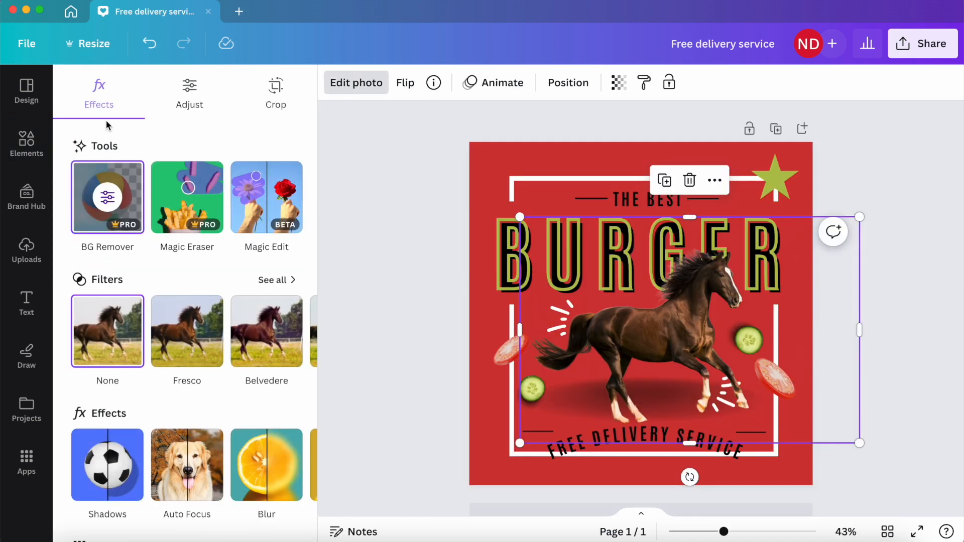
pyautogui.click(112, 201)
pyautogui.click(180, 173)
pyautogui.click(115, 193)
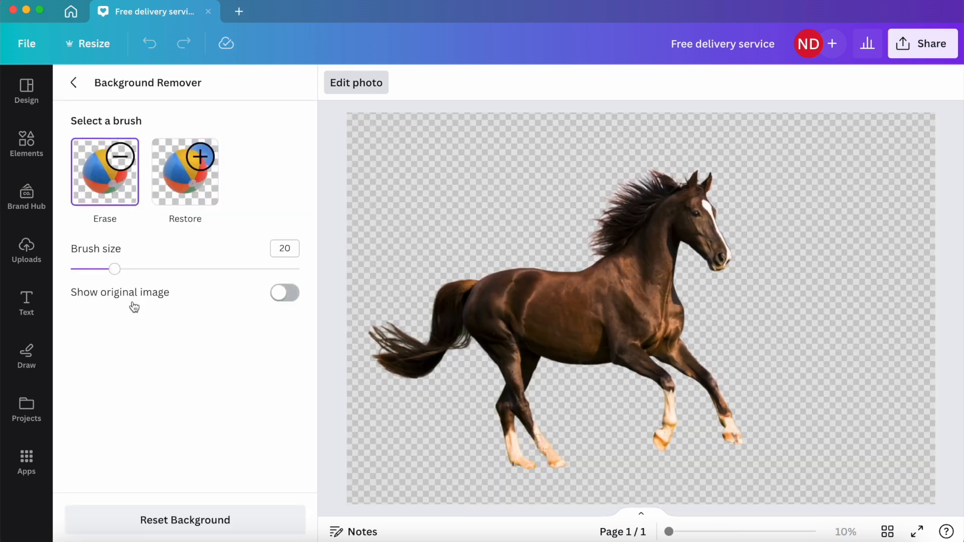
pyautogui.click(76, 86)
# Switch the horse photo to Magic Eraser and erase the white cloth on the fence with brush size 45.
pyautogui.click(190, 227)
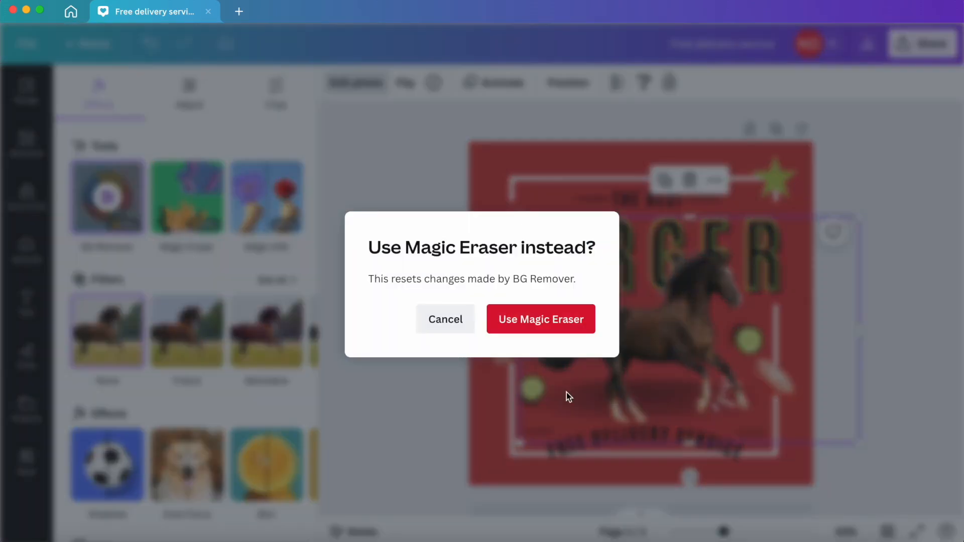
pyautogui.click(556, 323)
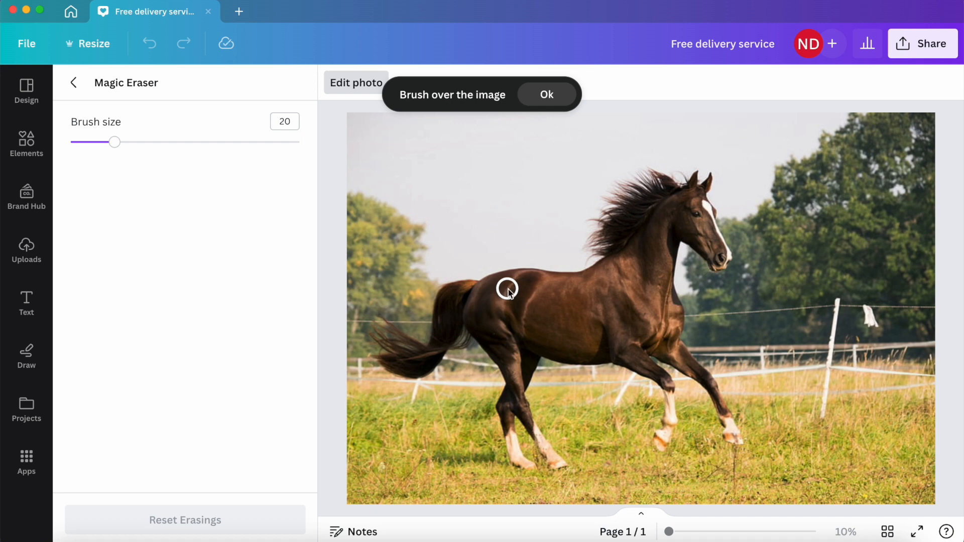
pyautogui.moveTo(114, 142); pyautogui.dragTo(172, 142)
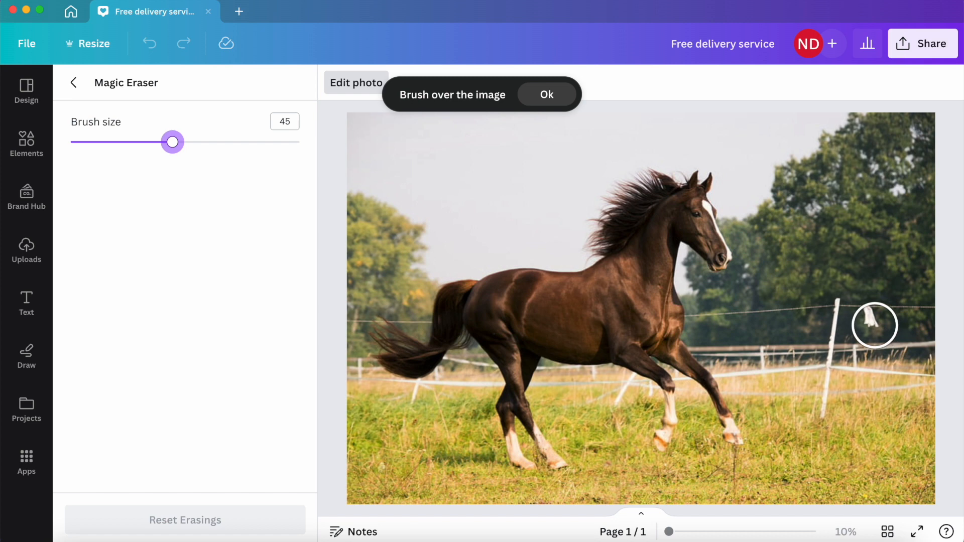
pyautogui.click(872, 319)
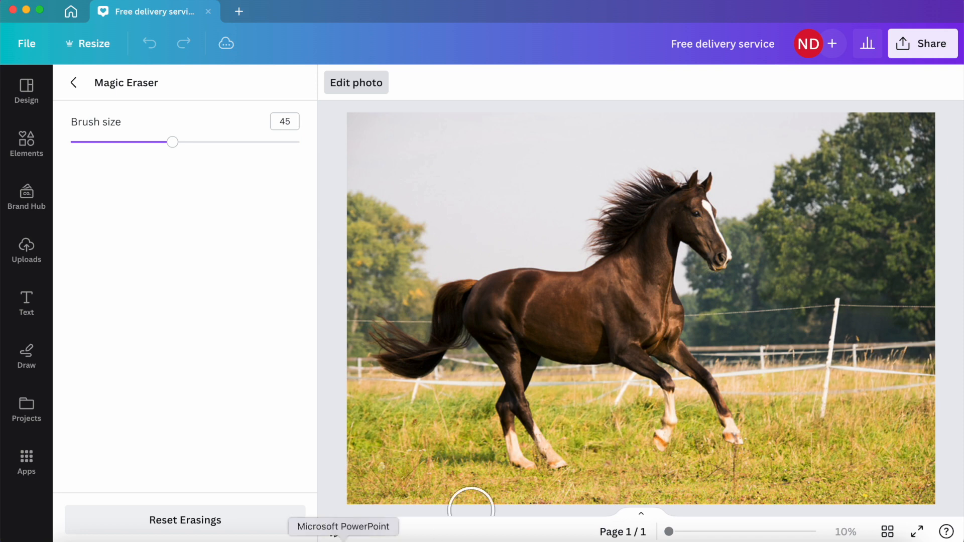
pyautogui.click(88, 96)
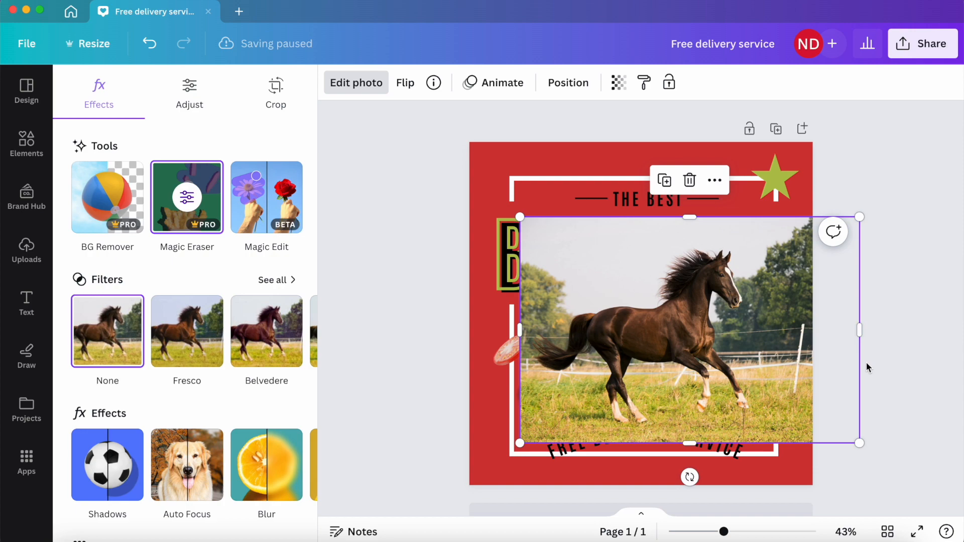
# Start Magic Edit on the horse photo and mark the area over the horse's head with brush size 53.
pyautogui.click(281, 196)
pyautogui.click(555, 319)
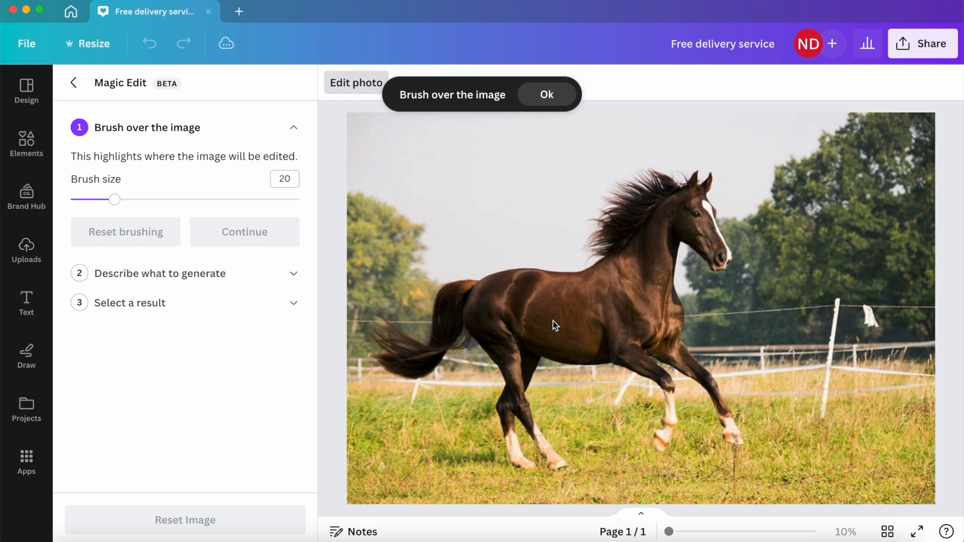
pyautogui.click(191, 199)
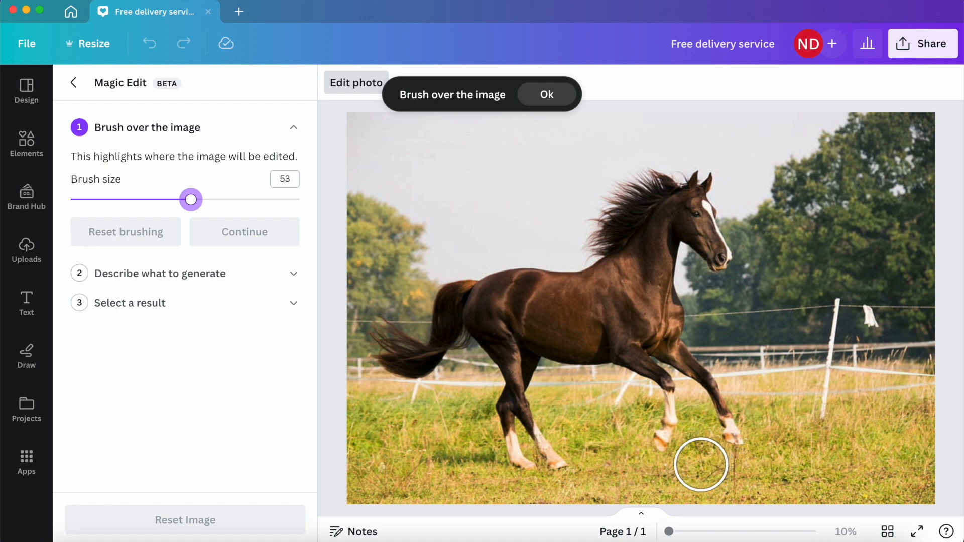
pyautogui.moveTo(662, 177)
pyautogui.mouseDown()
pyautogui.moveTo(640, 181)
pyautogui.moveTo(692, 176)
pyautogui.mouseUp()
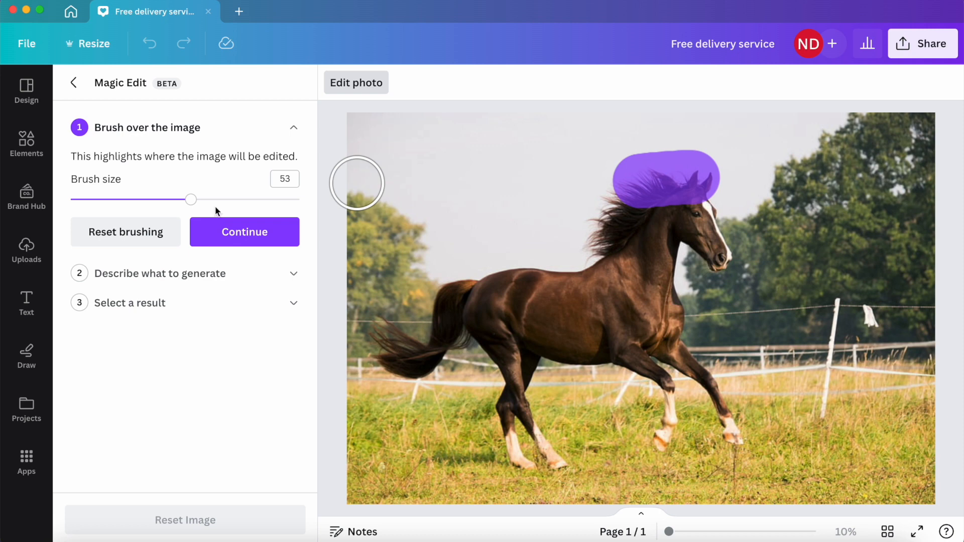
pyautogui.click(247, 229)
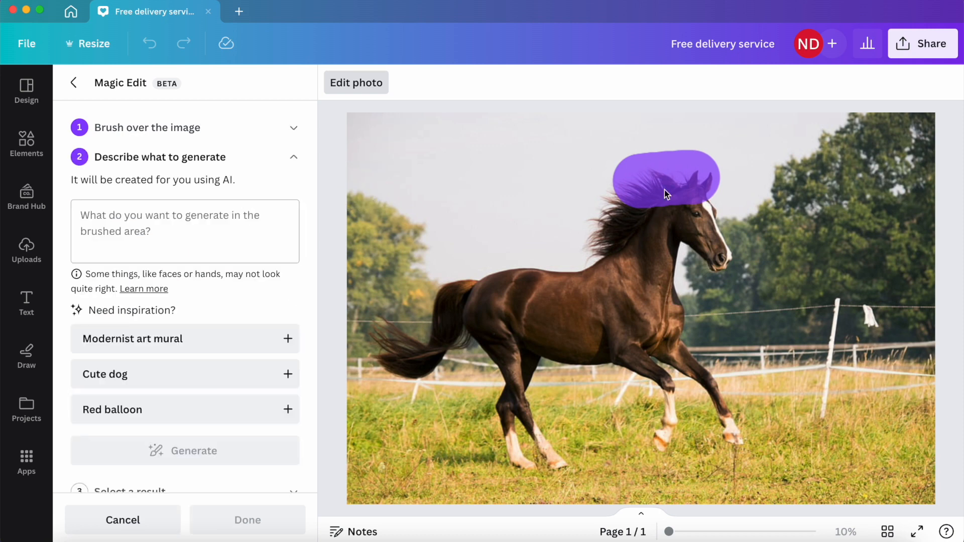
# Generate "Add a hat" in the brushed area and keep the first result, the grey cap.
pyautogui.click(239, 203)
pyautogui.write('Add a hat')
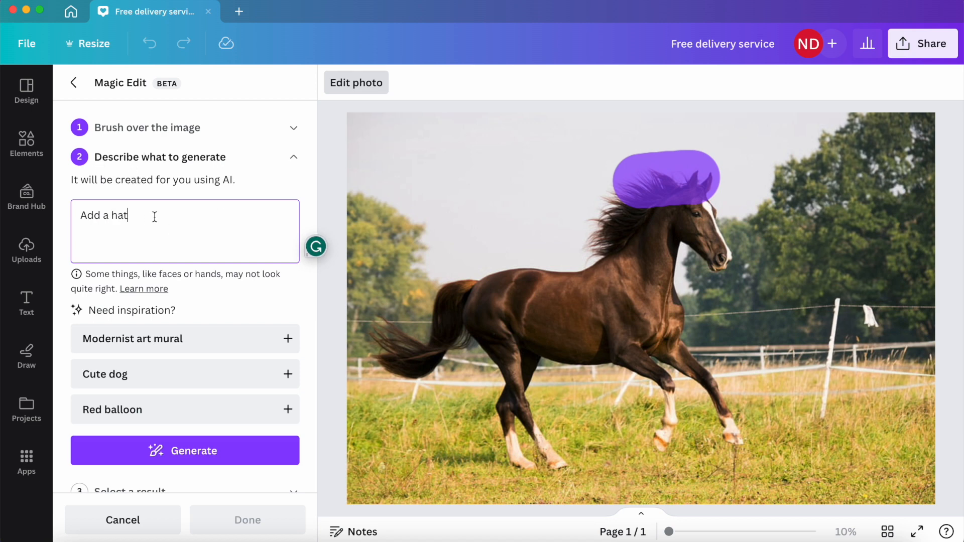
pyautogui.click(173, 447)
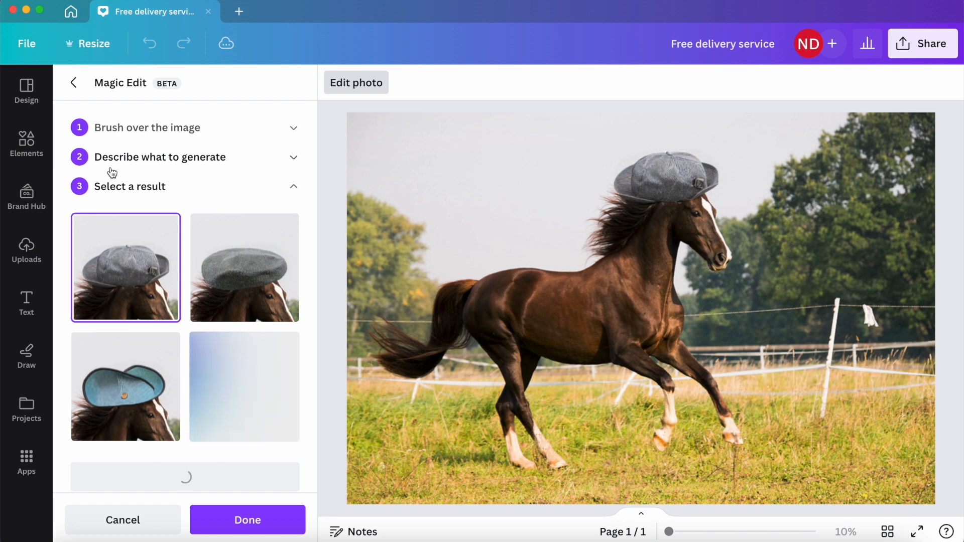
pyautogui.click(155, 387)
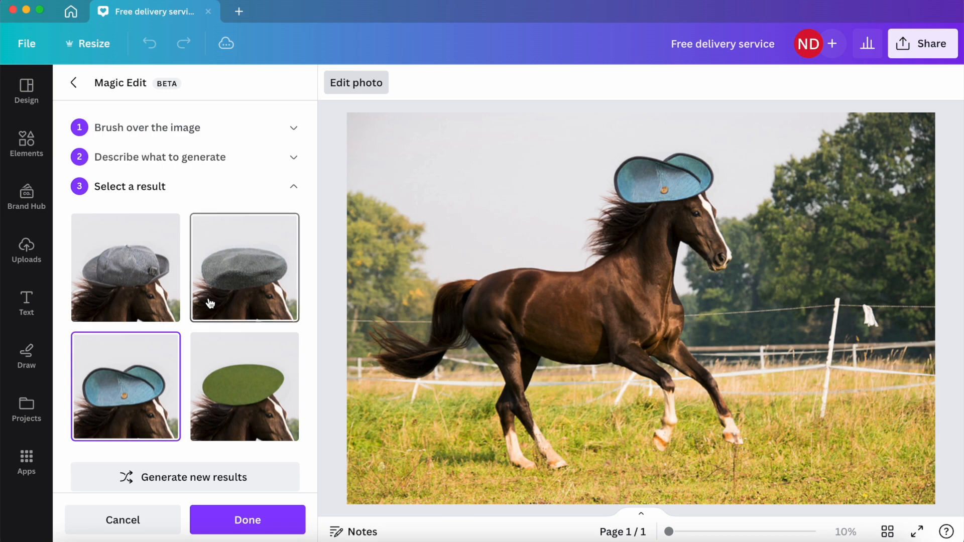
pyautogui.click(126, 281)
pyautogui.click(273, 520)
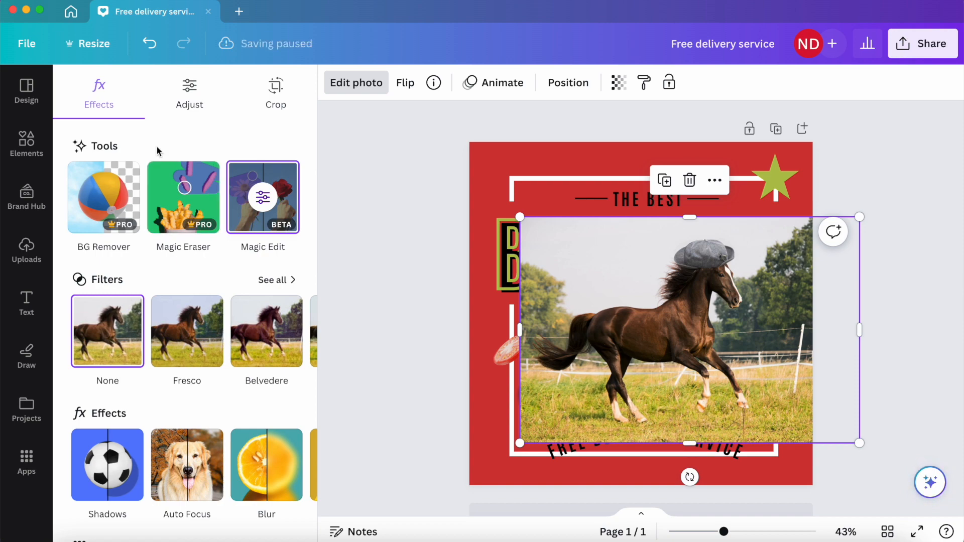
# Apply the warm Sandi filter to the horse photo and leave it at full intensity.
pyautogui.scroll(-3, 156, 425)
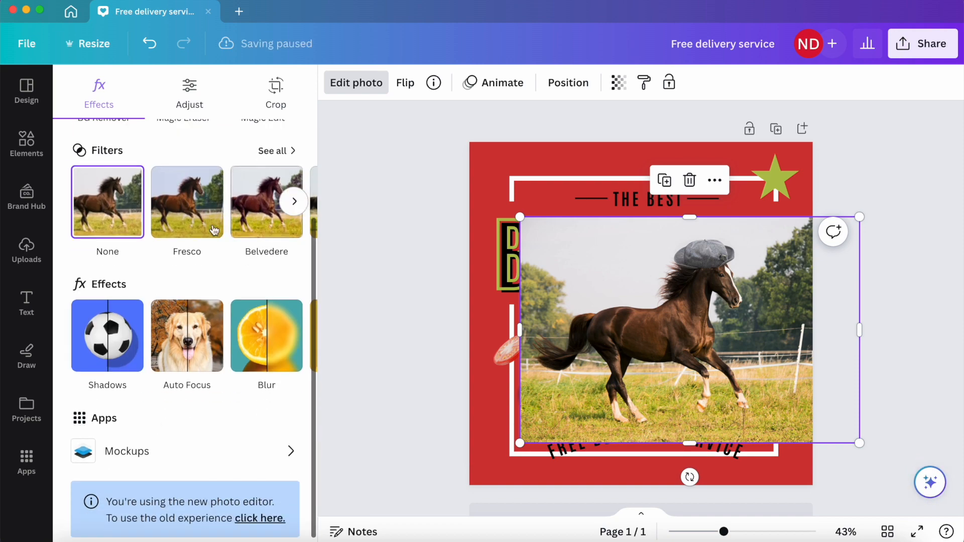
pyautogui.click(271, 151)
pyautogui.scroll(-3, 132, 317)
pyautogui.hscroll(5, 188, 279)
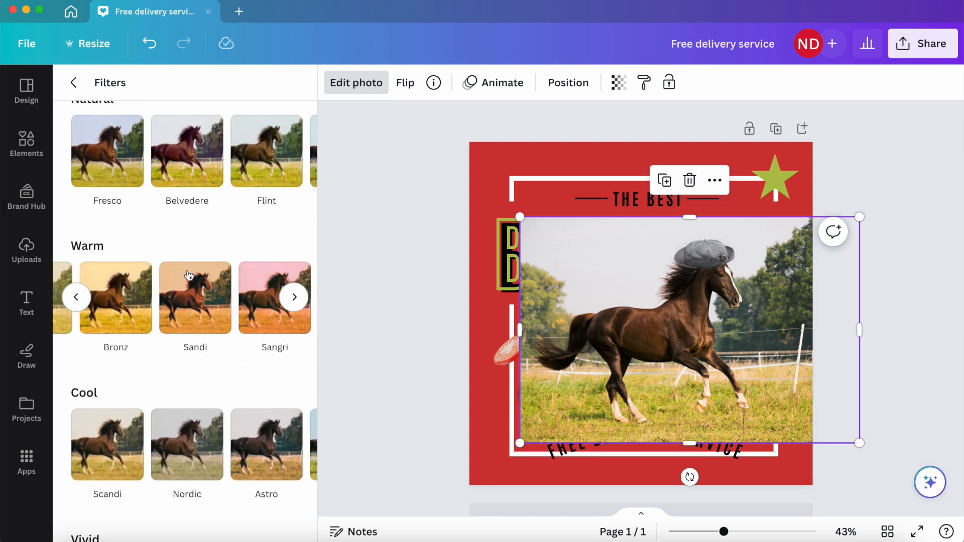
pyautogui.click(191, 278)
pyautogui.scroll(1, 208, 387)
pyautogui.scroll(2, 210, 392)
pyautogui.click(74, 83)
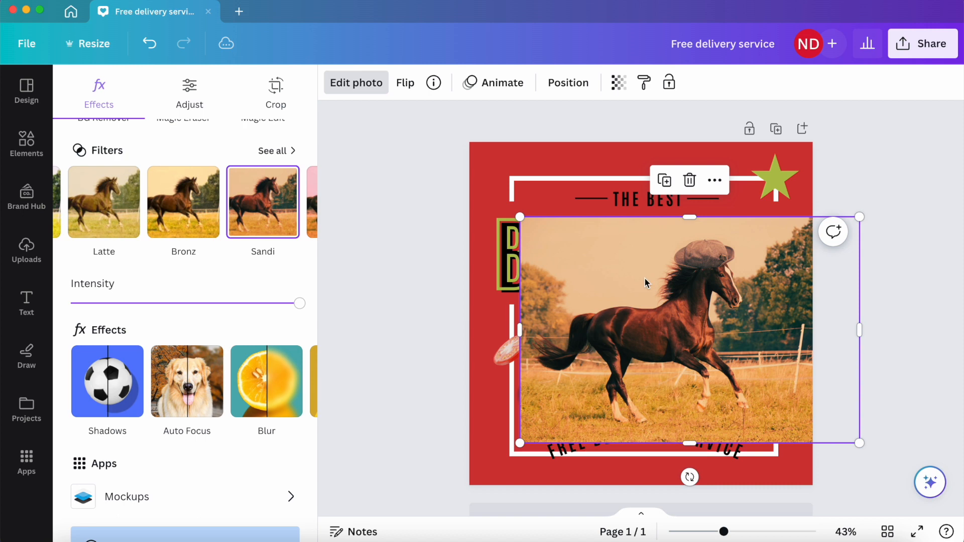
pyautogui.moveTo(167, 302); pyautogui.dragTo(362, 287)
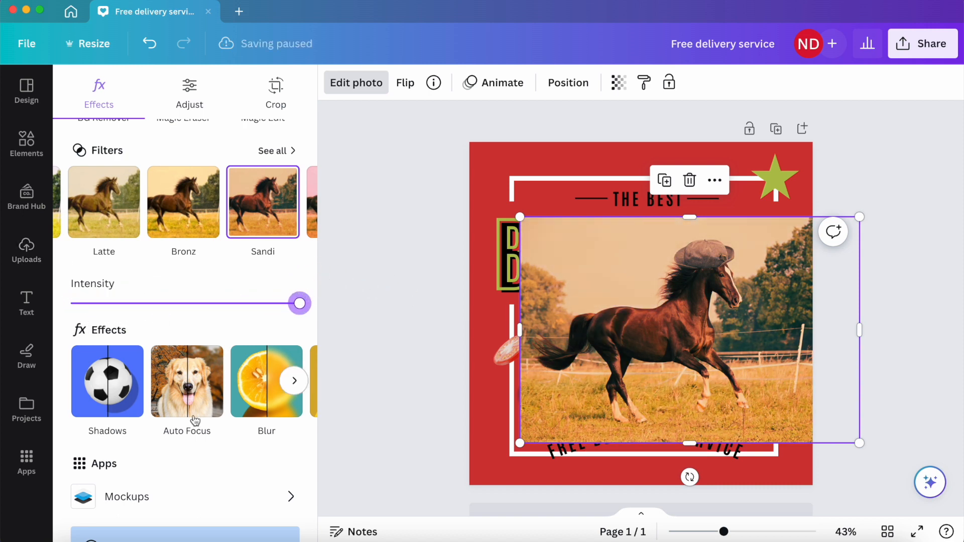
# Try a Drop shadow on the horse photo and set its shadow back to None.
pyautogui.scroll(-2, 236, 406)
pyautogui.hscroll(2, 207, 328)
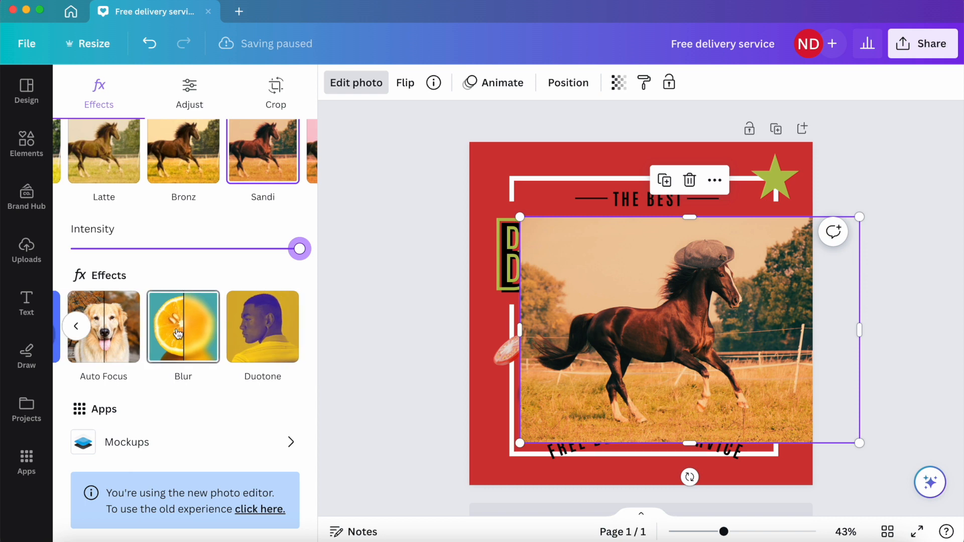
pyautogui.hscroll(-2, 201, 331)
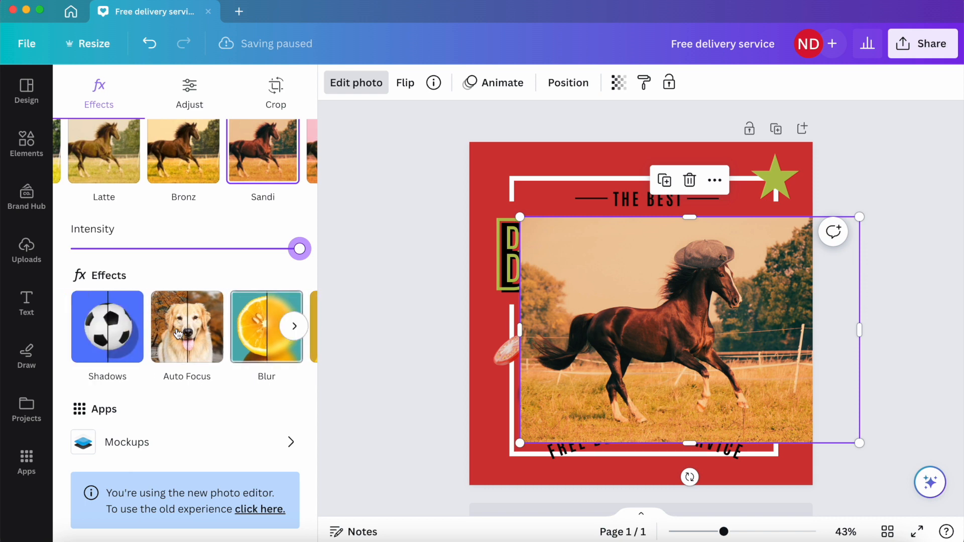
pyautogui.click(103, 331)
pyautogui.click(214, 251)
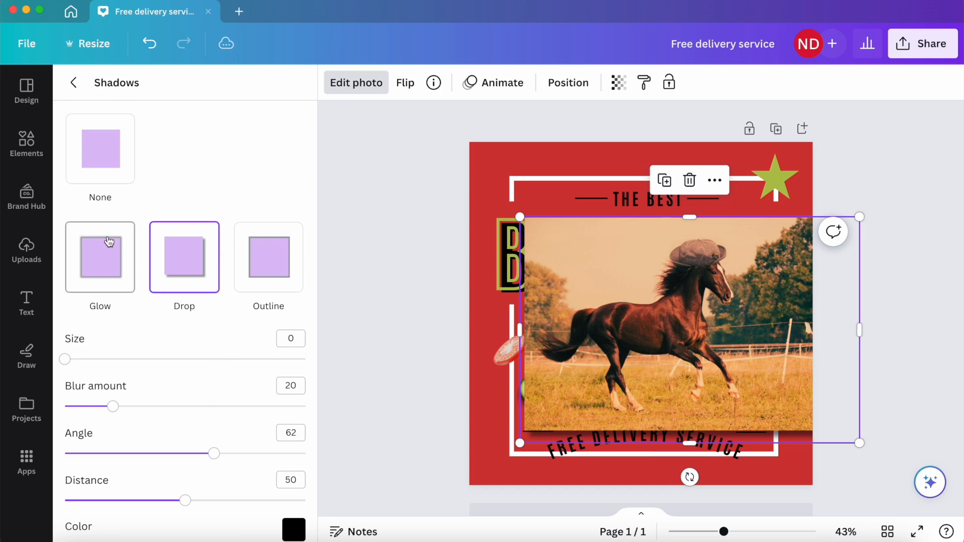
pyautogui.click(100, 149)
pyautogui.click(73, 83)
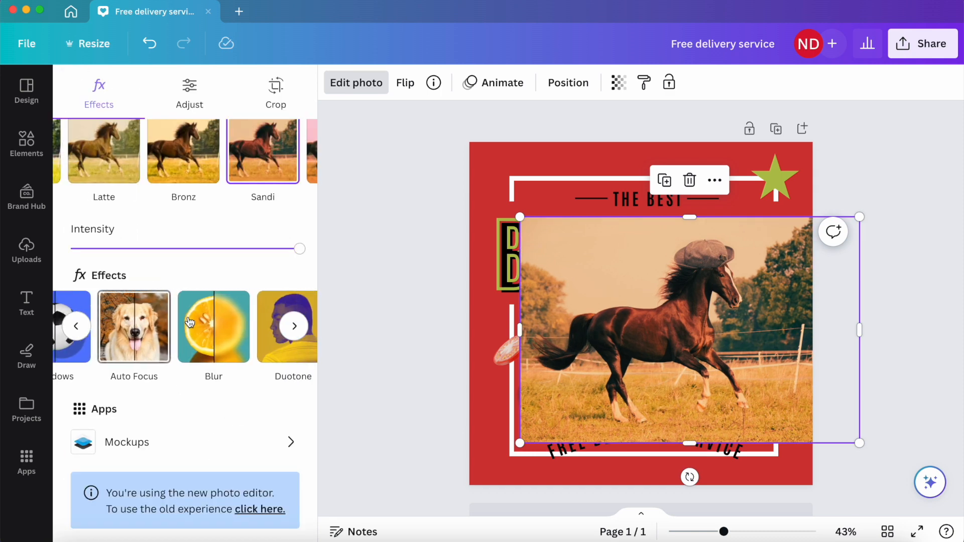
# Look through the remaining photo effects and the preview images of the Mockups app.
pyautogui.hscroll(2, 113, 330)
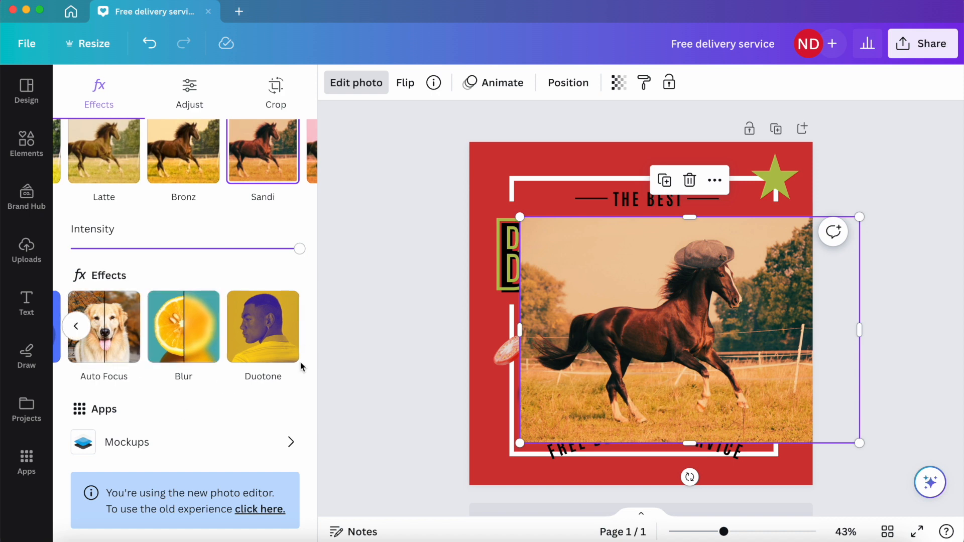
pyautogui.click(175, 461)
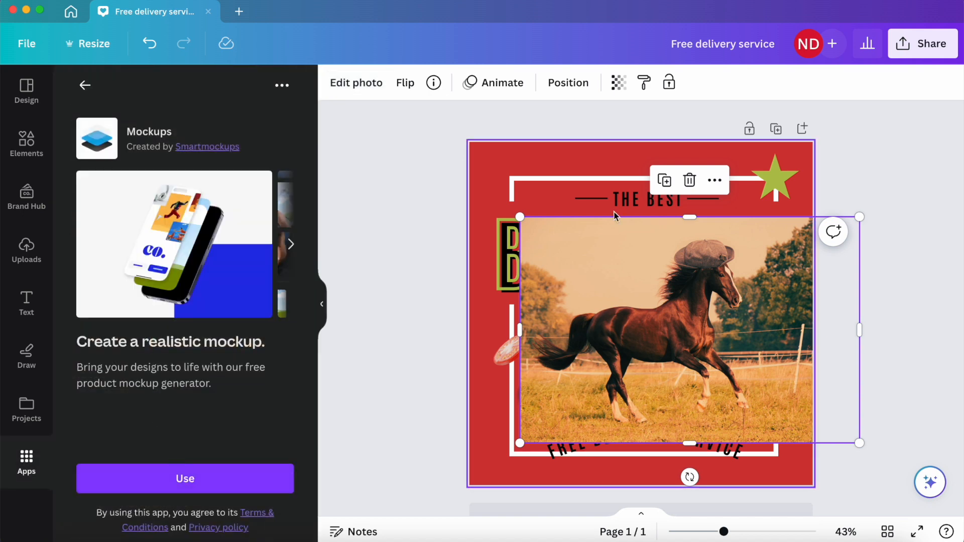
pyautogui.click(290, 246)
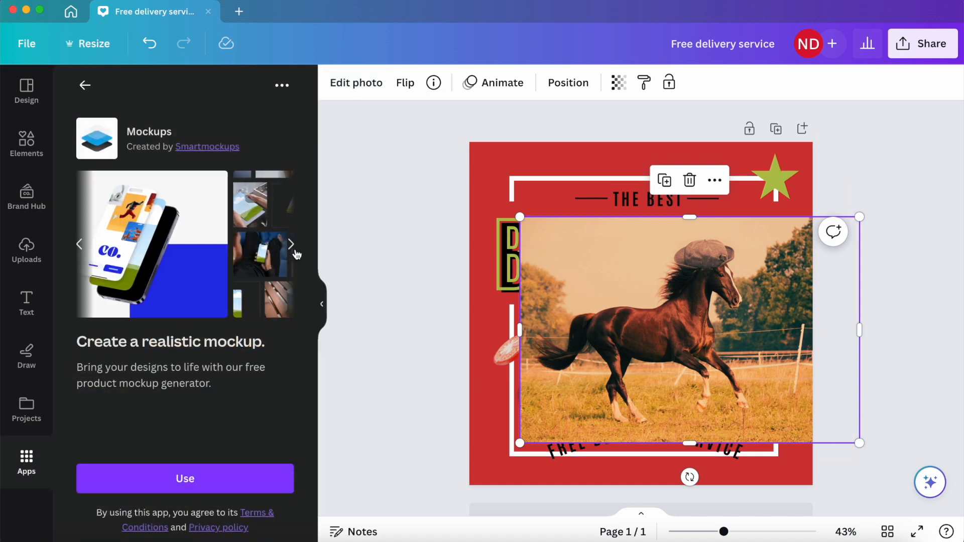
pyautogui.click(84, 85)
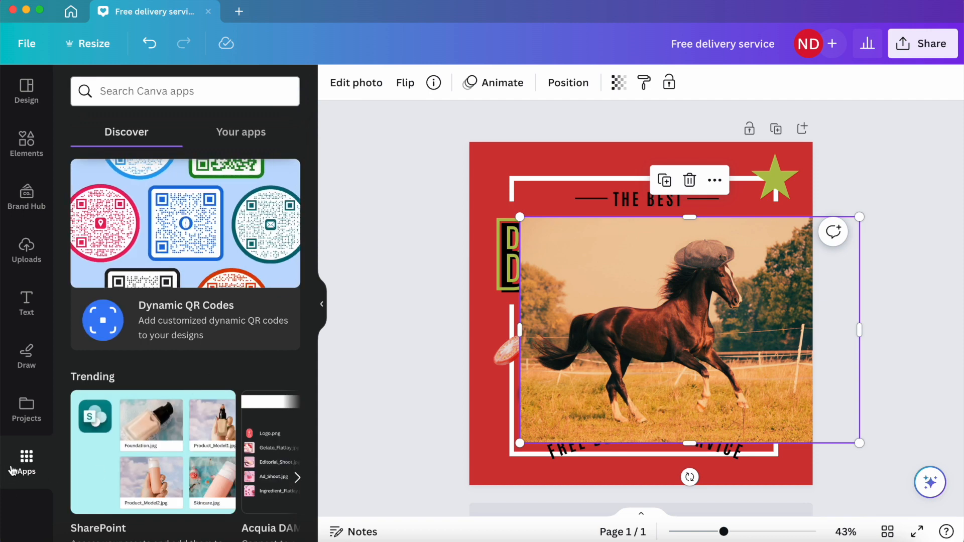
# Examine the white balance, light, color and texture adjustments available for the horse photo.
pyautogui.click(367, 76)
pyautogui.scroll(-3, 161, 509)
pyautogui.scroll(3, 160, 512)
pyautogui.click(161, 82)
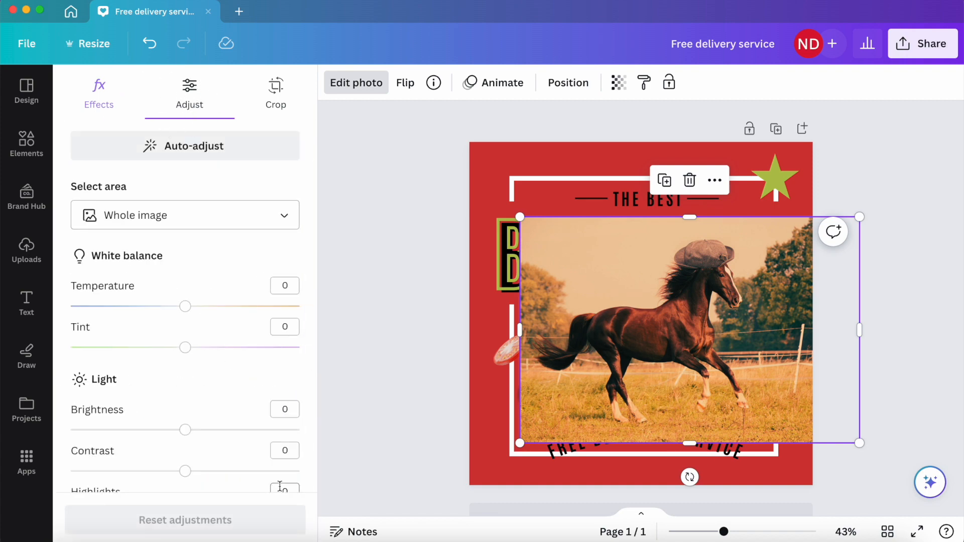
pyautogui.moveTo(185, 308)
pyautogui.mouseDown()
pyautogui.moveTo(276, 305)
pyautogui.moveTo(184, 308)
pyautogui.mouseUp()
pyautogui.scroll(-9, 184, 309)
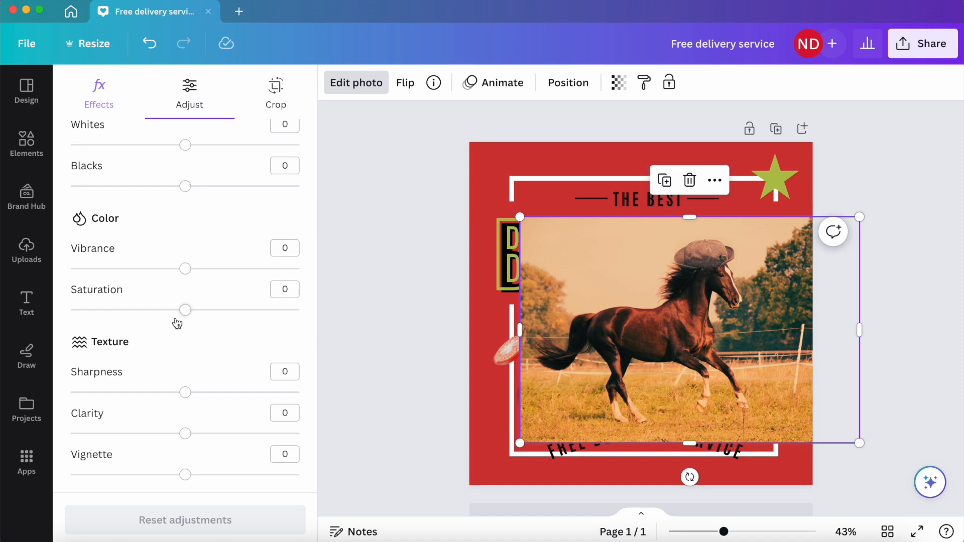
pyautogui.scroll(9, 219, 166)
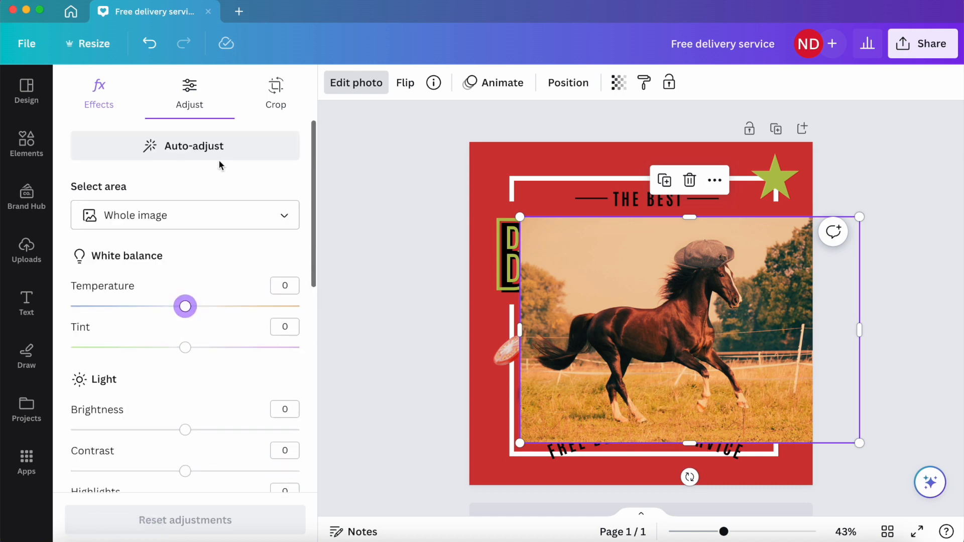
# Crop away the right part of the horse photo and move the photo left over the BURGER heading.
pyautogui.click(281, 100)
pyautogui.moveTo(522, 219)
pyautogui.mouseDown()
pyautogui.moveTo(625, 261)
pyautogui.moveTo(528, 200)
pyautogui.moveTo(517, 200)
pyautogui.moveTo(521, 217)
pyautogui.mouseUp()
pyautogui.moveTo(857, 439); pyautogui.dragTo(797, 441)
pyautogui.click(942, 308)
pyautogui.click(850, 315)
pyautogui.moveTo(767, 314); pyautogui.dragTo(742, 305)
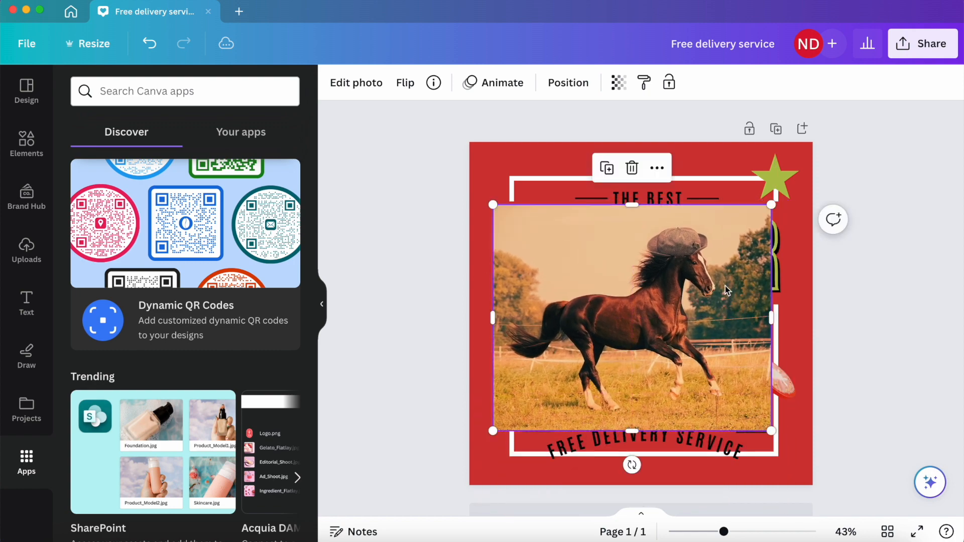
# Look over the effects and crop options for the horse photo again and collapse the side panel.
pyautogui.click(369, 87)
pyautogui.scroll(-4, 304, 329)
pyautogui.scroll(4, 282, 241)
pyautogui.click(276, 93)
pyautogui.click(101, 96)
pyautogui.click(414, 237)
pyautogui.click(432, 260)
pyautogui.click(740, 280)
pyautogui.click(370, 92)
pyautogui.click(275, 94)
pyautogui.press('Escape')
pyautogui.click(320, 322)
# Crop the horse photo's top edge down below THE BEST and trim its right side slightly using the edge handles.
pyautogui.moveTo(644, 331); pyautogui.dragTo(613, 329)
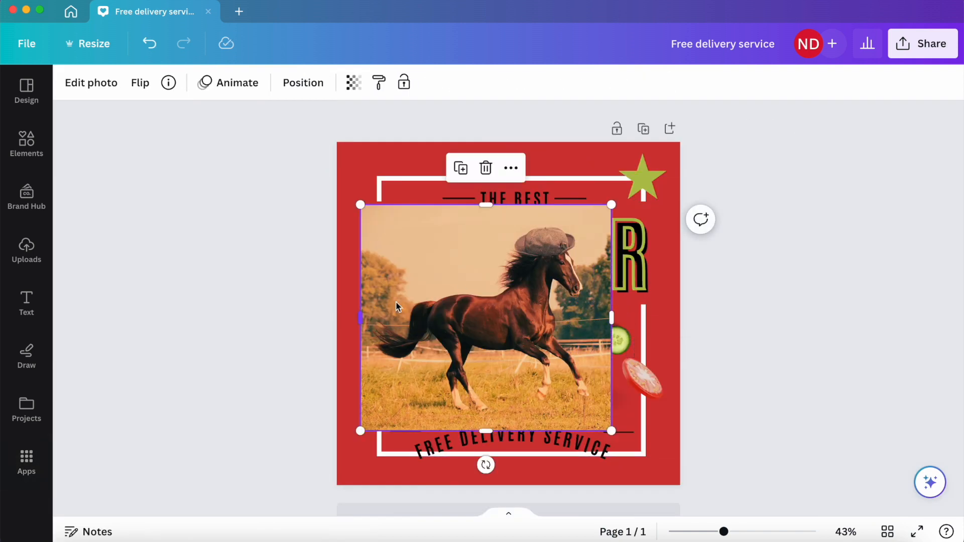
pyautogui.moveTo(489, 204); pyautogui.dragTo(486, 217)
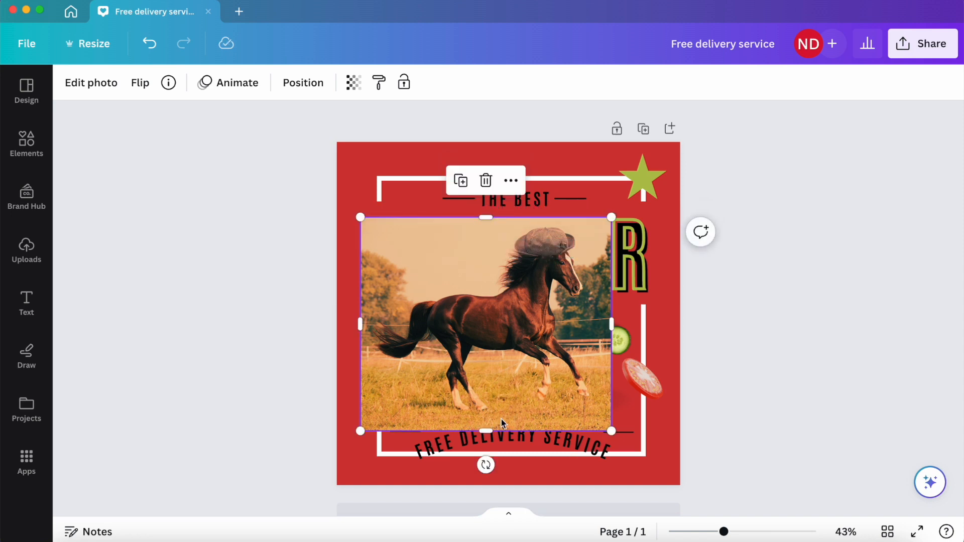
pyautogui.moveTo(612, 317); pyautogui.dragTo(634, 323)
pyautogui.click(758, 276)
pyautogui.click(499, 318)
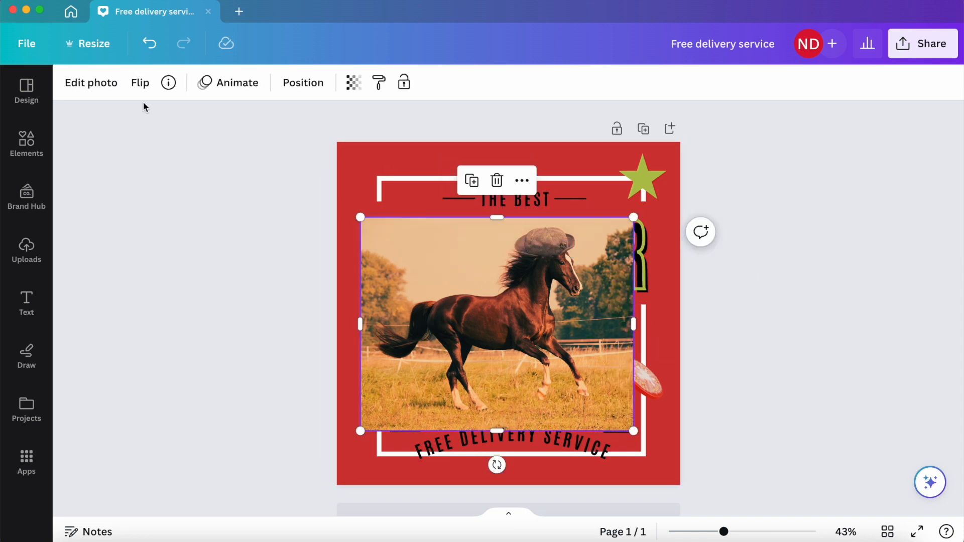
# Try flipping the horse photo horizontally and vertically, reversing each flip.
pyautogui.click(142, 86)
pyautogui.click(173, 123)
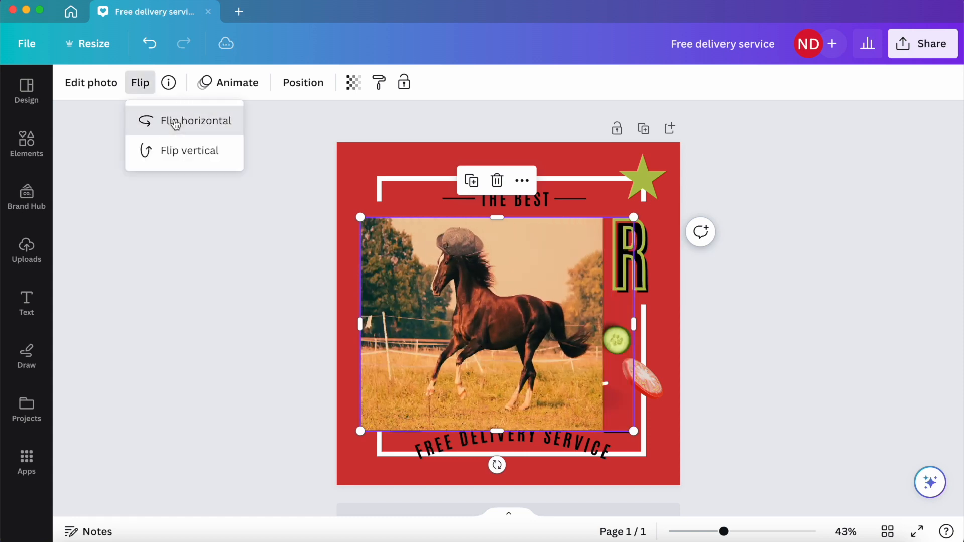
pyautogui.click(172, 122)
pyautogui.click(172, 152)
pyautogui.click(172, 151)
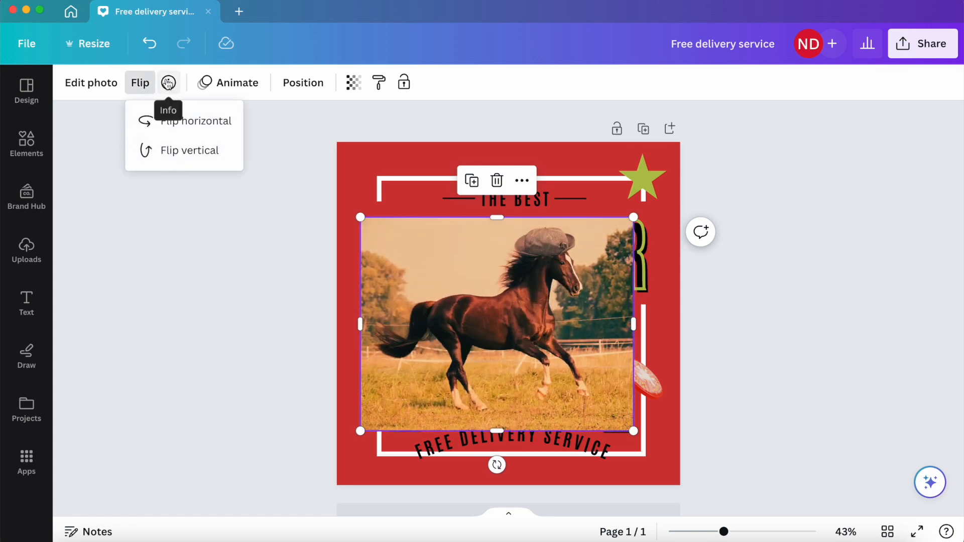
# Examine the horse photo's information, including its licence, keywords and folder options.
pyautogui.click(168, 83)
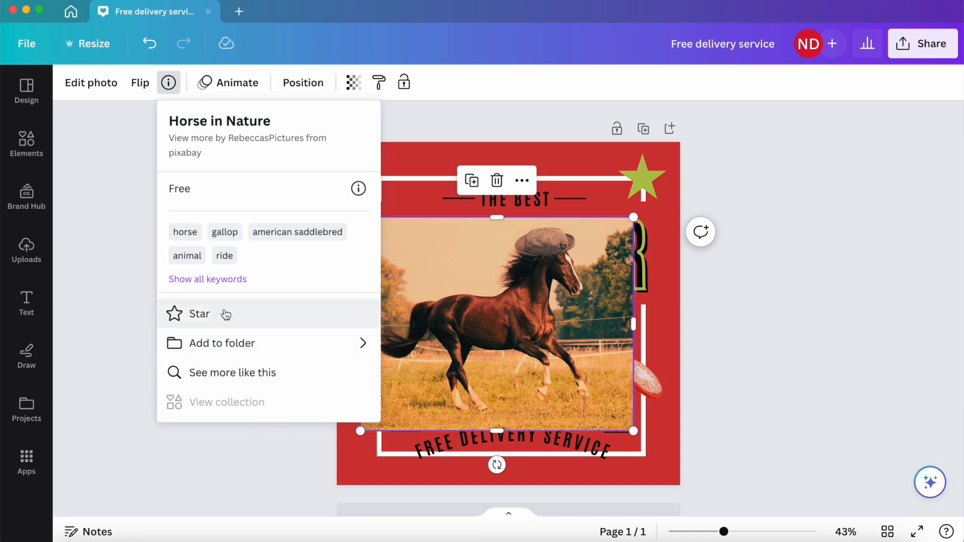
pyautogui.click(261, 446)
pyautogui.click(261, 445)
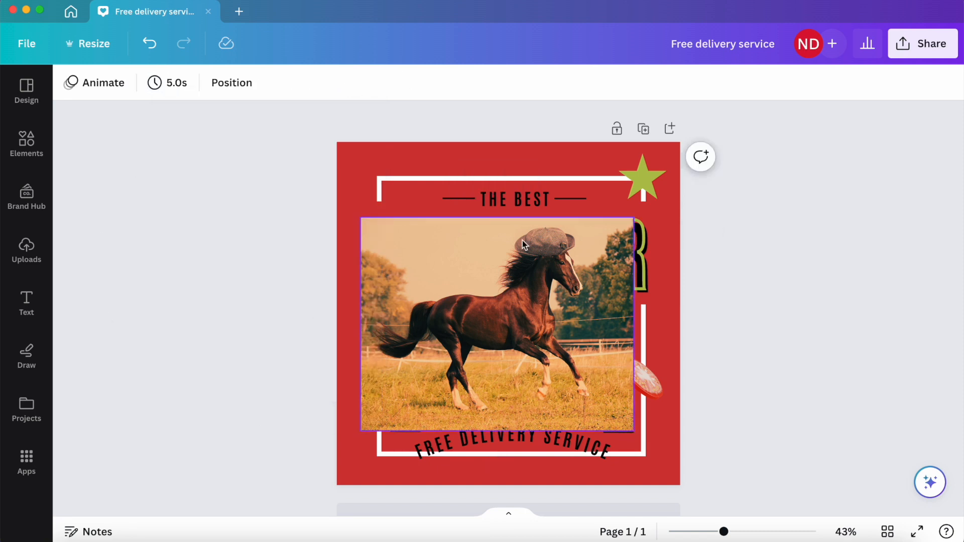
# Try deleting the horse photo and undo the deletion, twice.
pyautogui.click(526, 241)
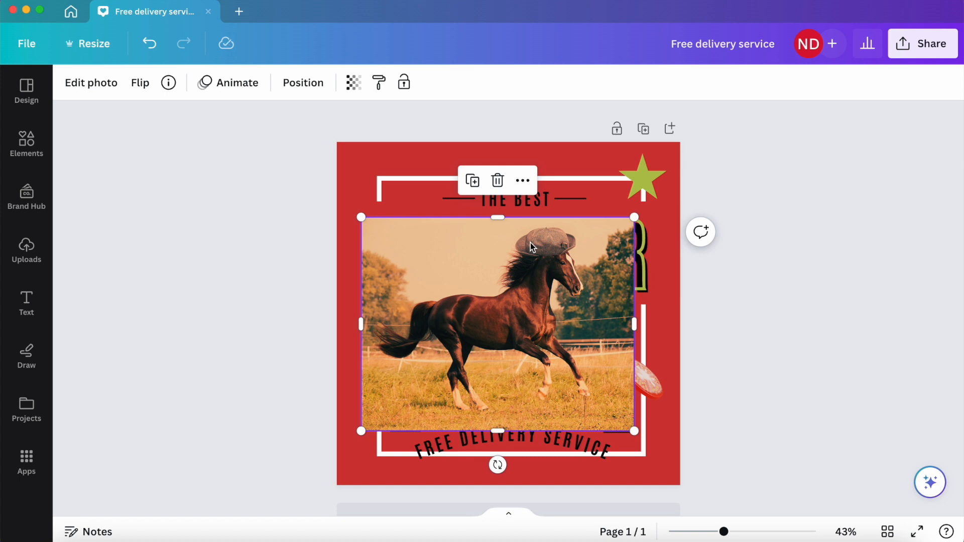
pyautogui.press('Delete')
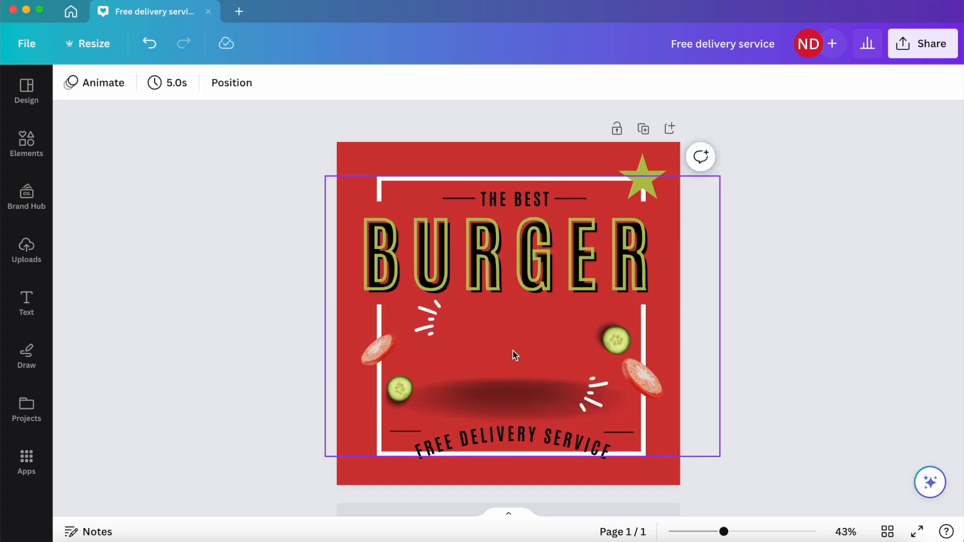
pyautogui.press('super+z')
pyautogui.press('Delete')
pyautogui.press('super+z')
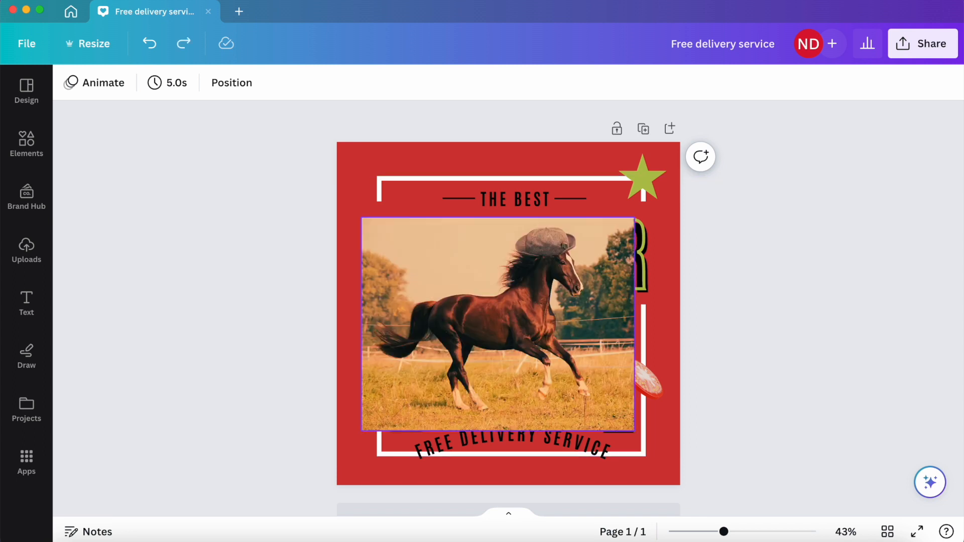
# Shrink the horse photo and center it between the BURGER heading and the FREE DELIVERY SERVICE text.
pyautogui.moveTo(635, 217); pyautogui.dragTo(536, 309)
pyautogui.moveTo(460, 343); pyautogui.dragTo(535, 330)
pyautogui.click(279, 337)
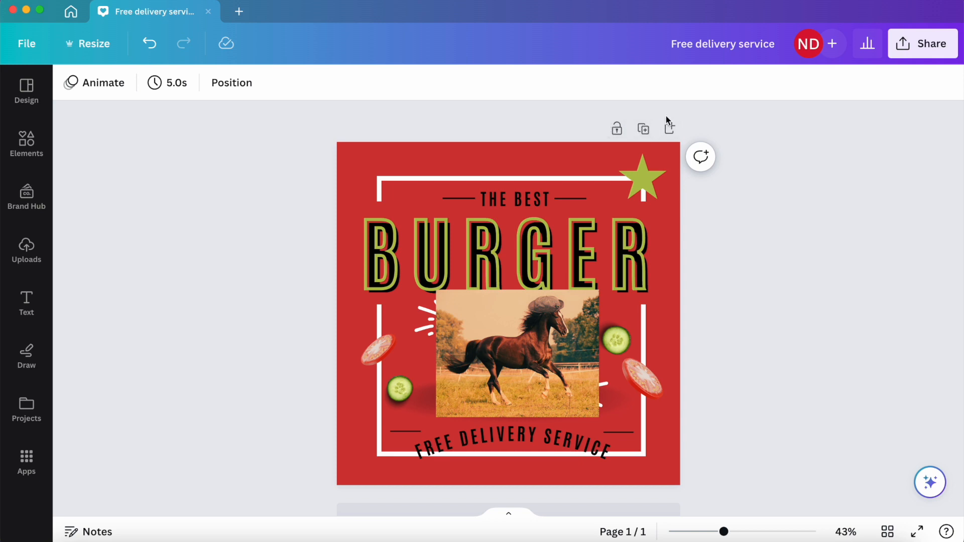
# View the design's pages in the grid overview and return to the burger page, twice.
pyautogui.click(888, 533)
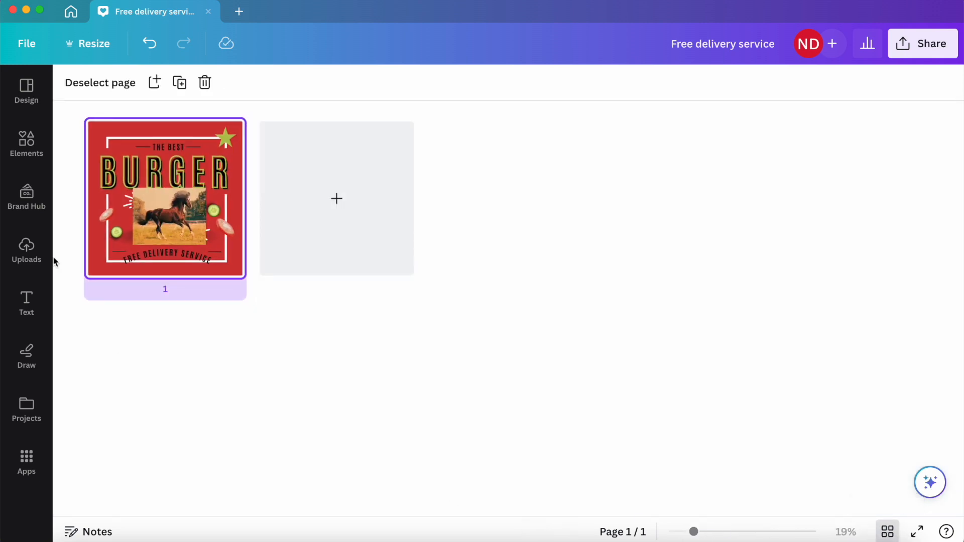
pyautogui.moveTo(209, 214)
pyautogui.doubleClick(180, 194)
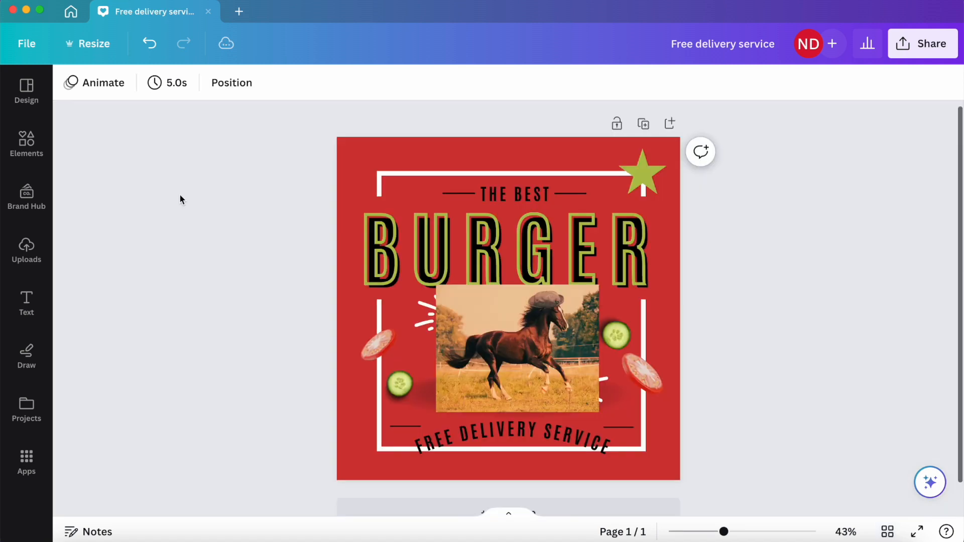
pyautogui.click(887, 532)
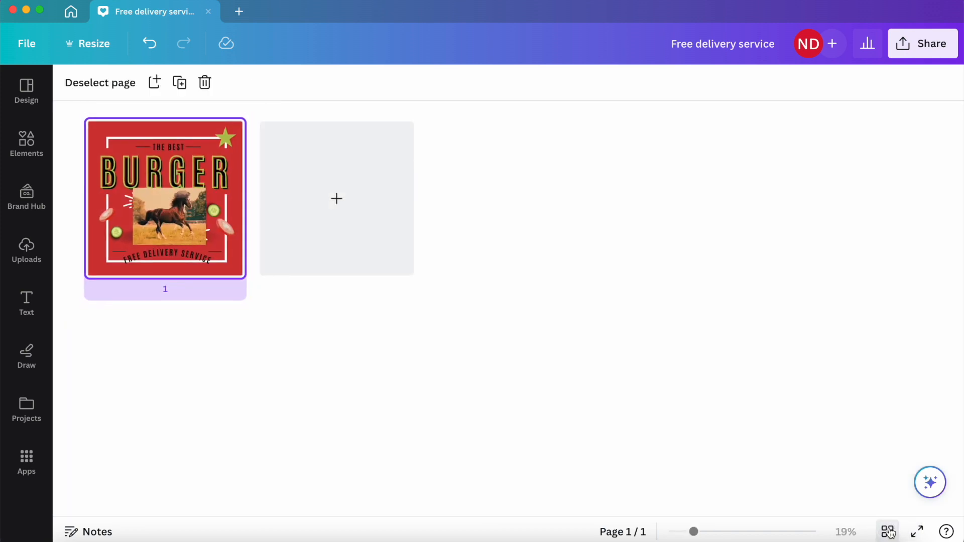
pyautogui.doubleClick(188, 207)
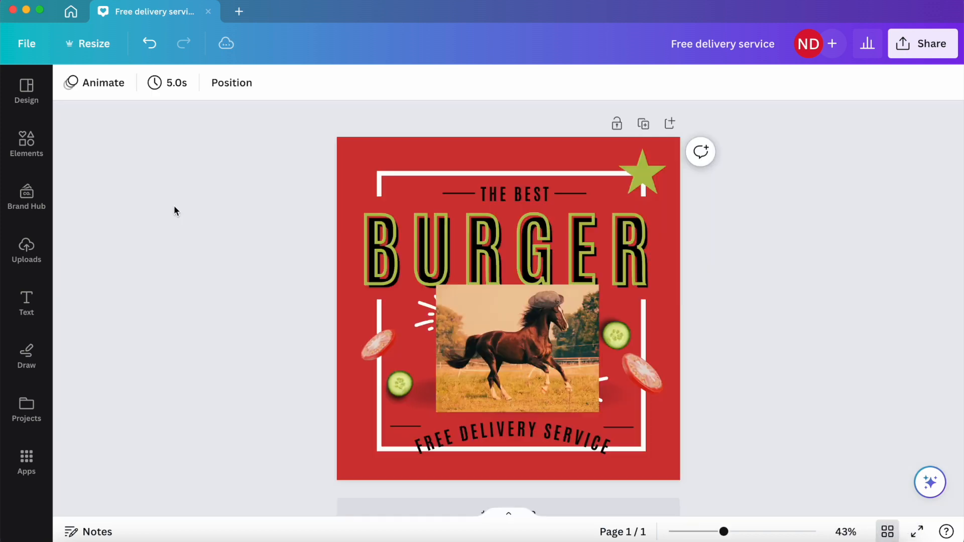
# Duplicate the burger page and add a blank page after the copy.
pyautogui.click(643, 124)
pyautogui.scroll(3, 651, 133)
pyautogui.scroll(5, 645, 121)
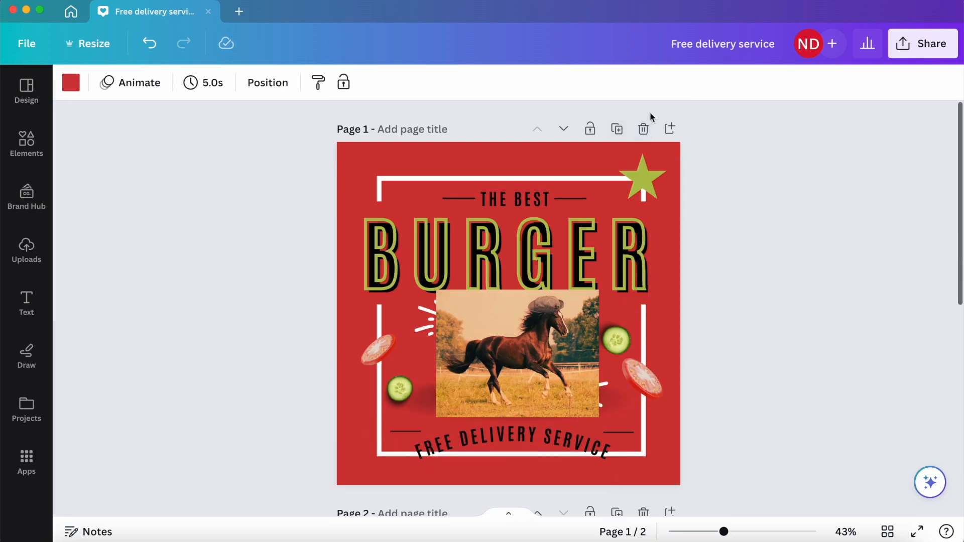
pyautogui.scroll(-8, 710, 319)
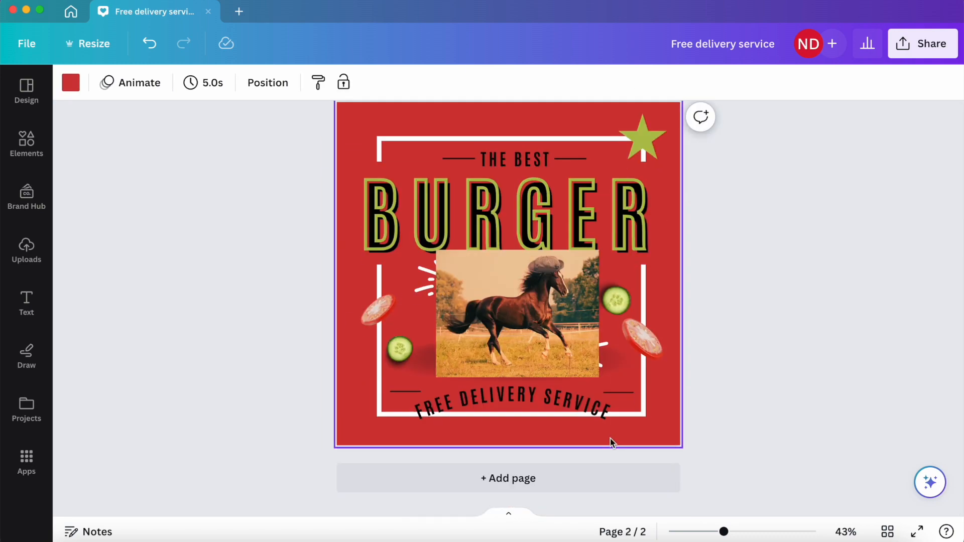
pyautogui.scroll(2, 610, 438)
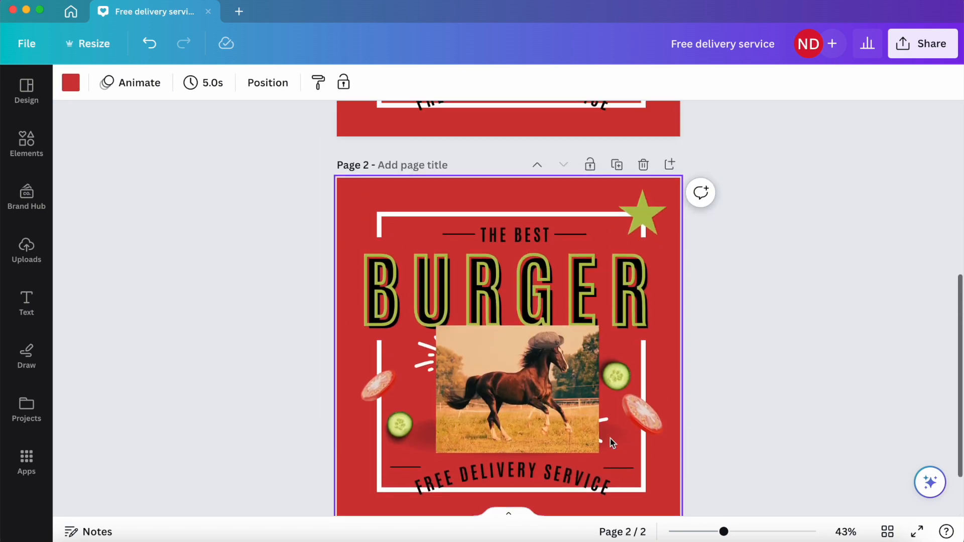
pyautogui.click(671, 165)
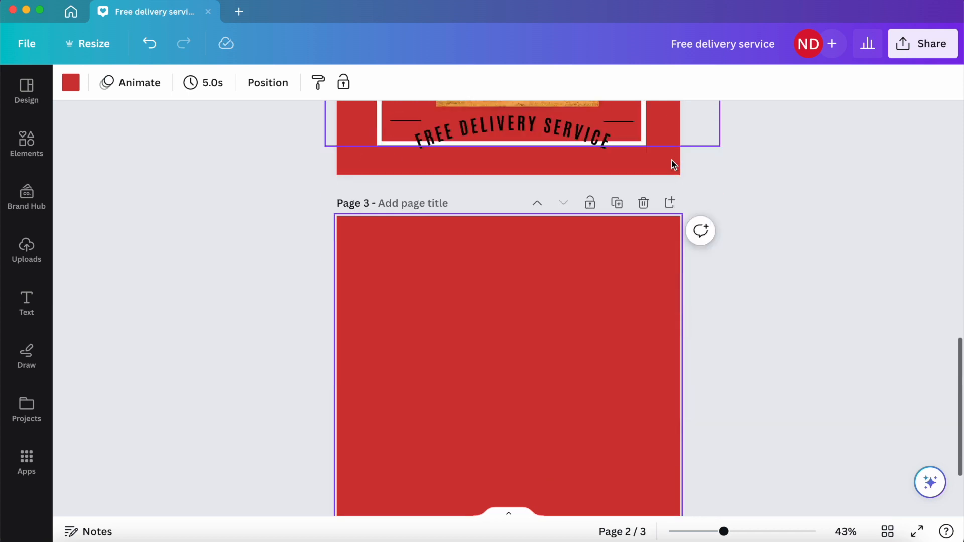
pyautogui.scroll(6, 719, 339)
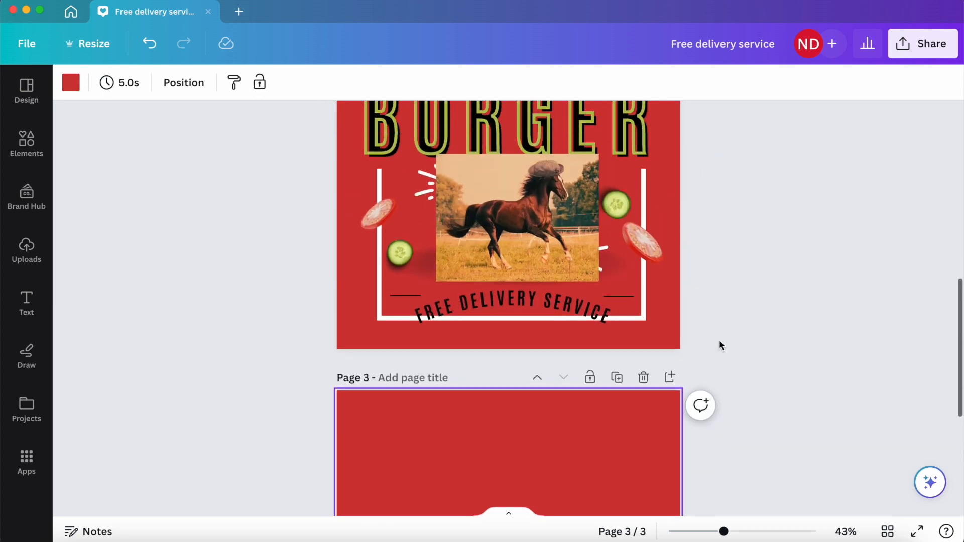
# Look through the three pages and examine the color choices for page 2's background.
pyautogui.click(658, 234)
pyautogui.scroll(-3, 662, 239)
pyautogui.scroll(-5, 662, 239)
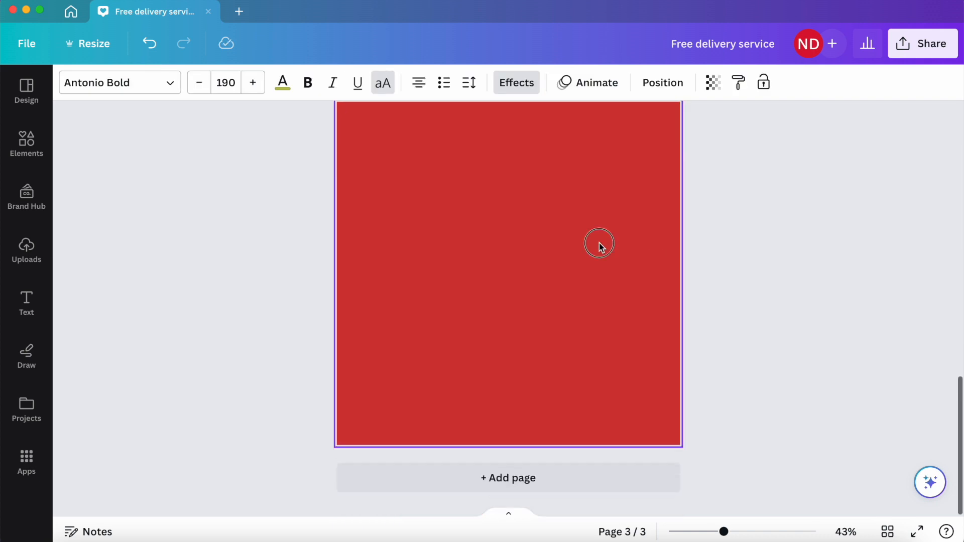
pyautogui.click(603, 255)
pyautogui.scroll(10, 602, 250)
pyautogui.scroll(-10, 653, 201)
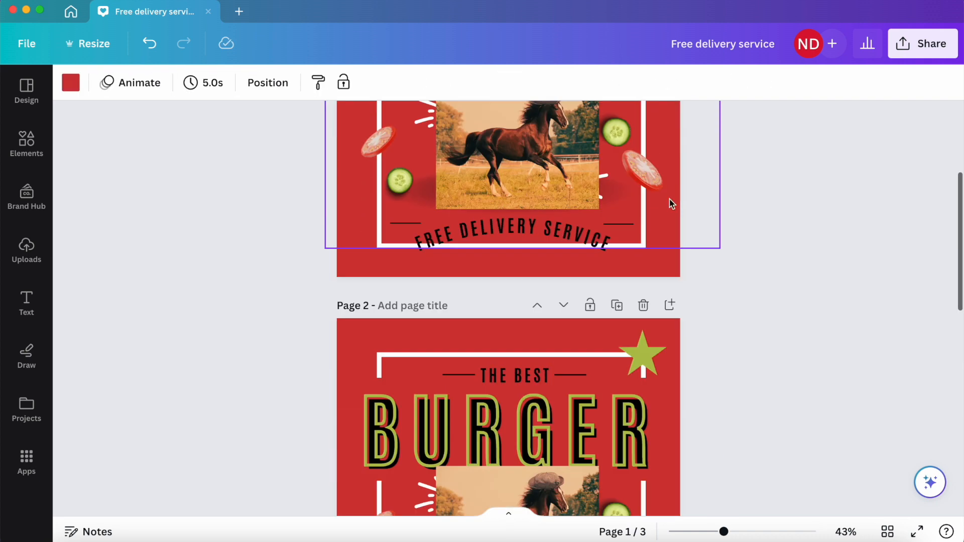
pyautogui.scroll(2, 276, 250)
pyautogui.click(340, 154)
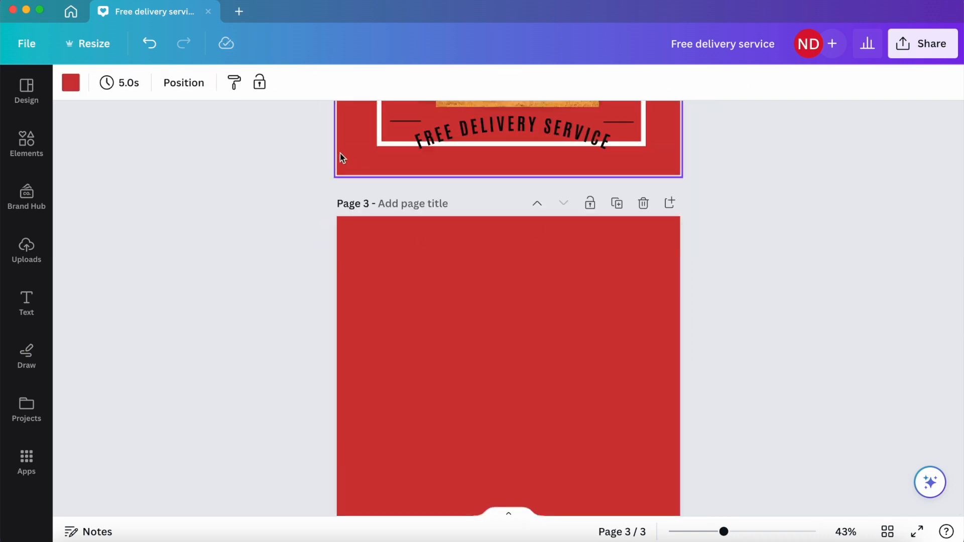
pyautogui.click(71, 83)
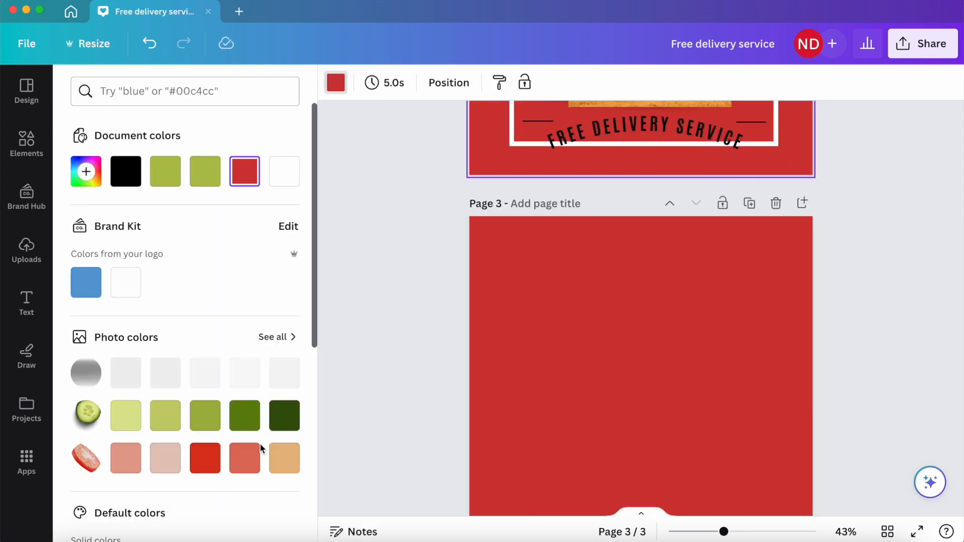
pyautogui.click(364, 294)
# Replace page 2's background with the horse photo.
pyautogui.scroll(5, 284, 367)
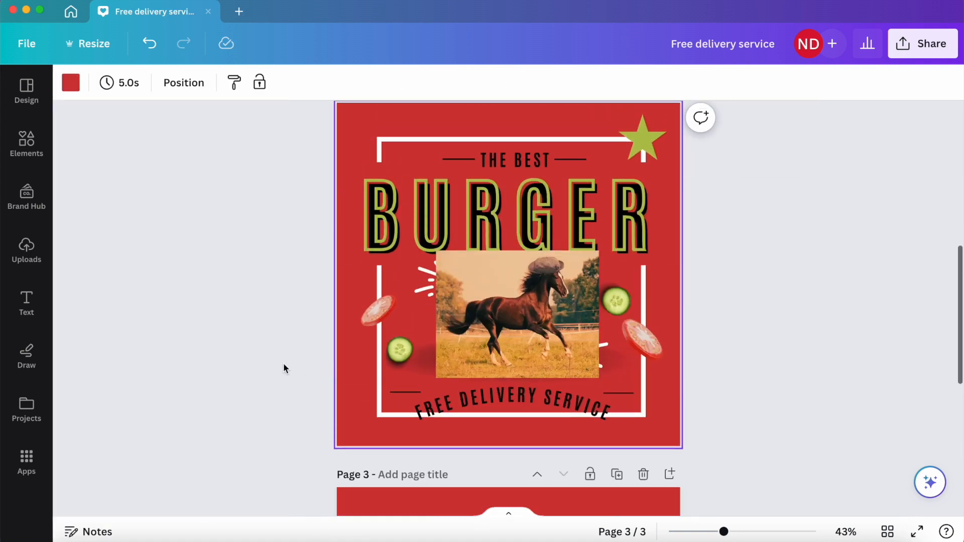
pyautogui.click(491, 322)
pyautogui.rightClick(491, 322)
pyautogui.moveTo(492, 327)
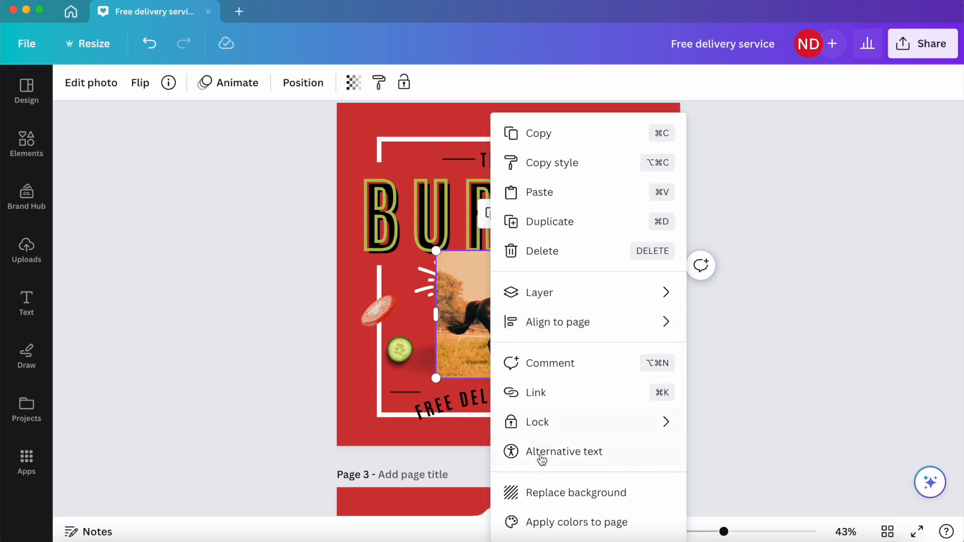
pyautogui.click(536, 492)
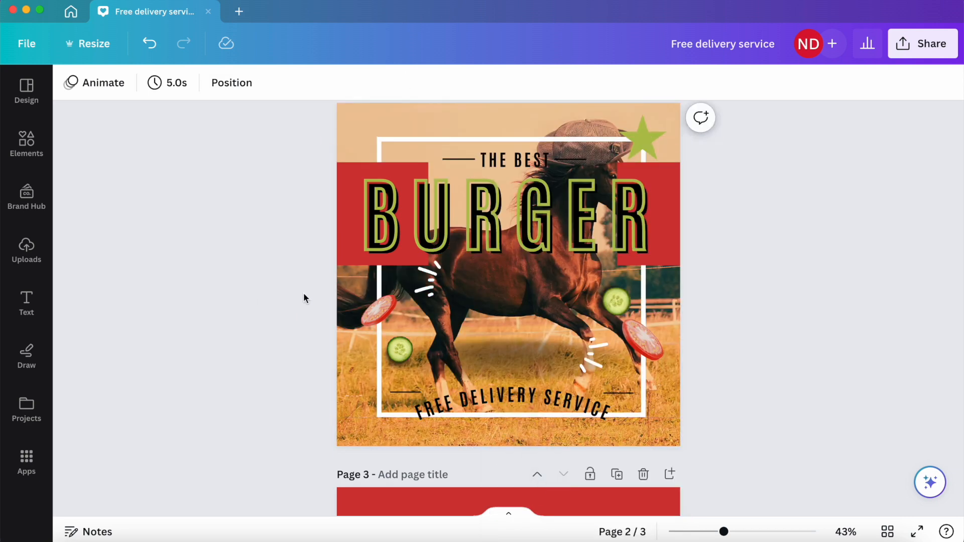
# Title page 1 "Draft" and page 2 "Draft 2" in the grid overview, and reopen page 1.
pyautogui.scroll(8, 692, 331)
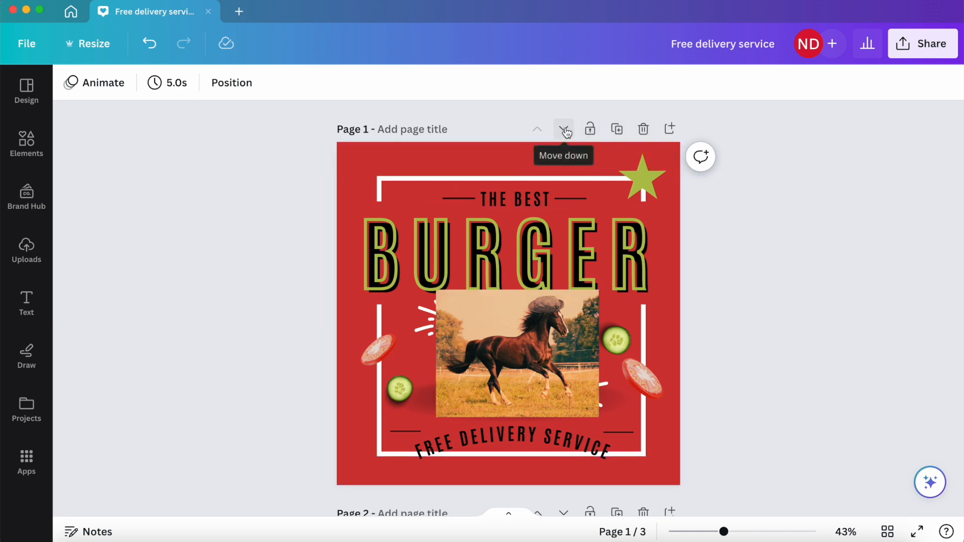
pyautogui.click(887, 532)
pyautogui.moveTo(305, 167); pyautogui.dragTo(173, 289)
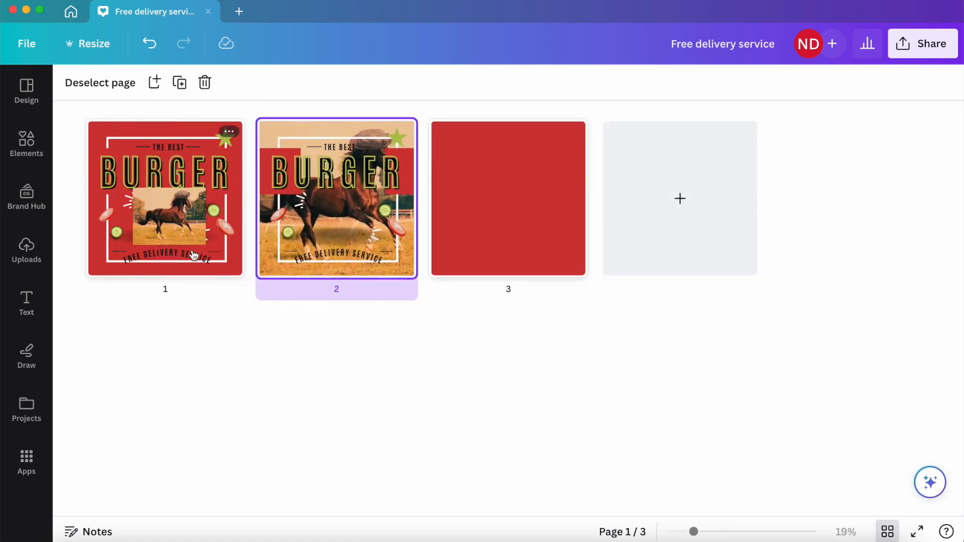
pyautogui.click(169, 291)
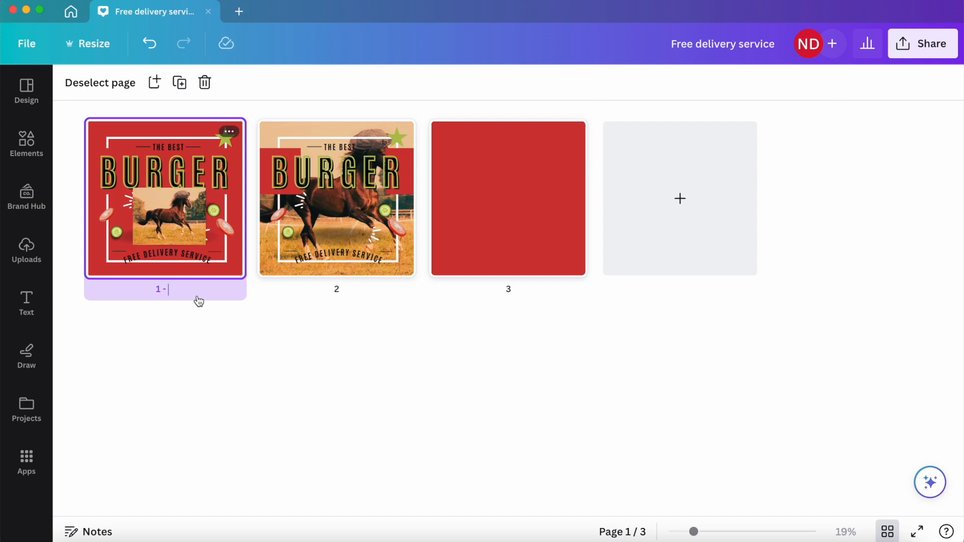
pyautogui.write('Draft')
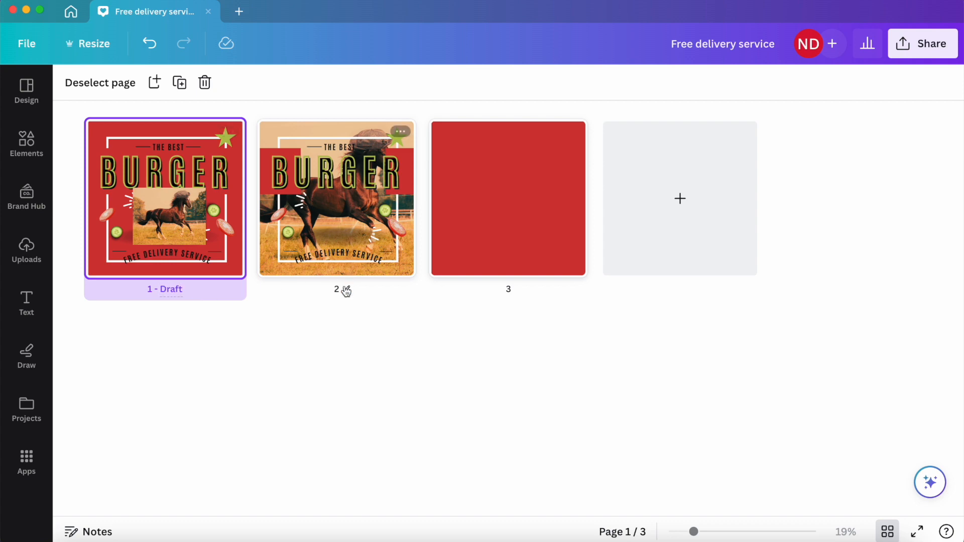
pyautogui.click(350, 293)
pyautogui.write('Draft 2')
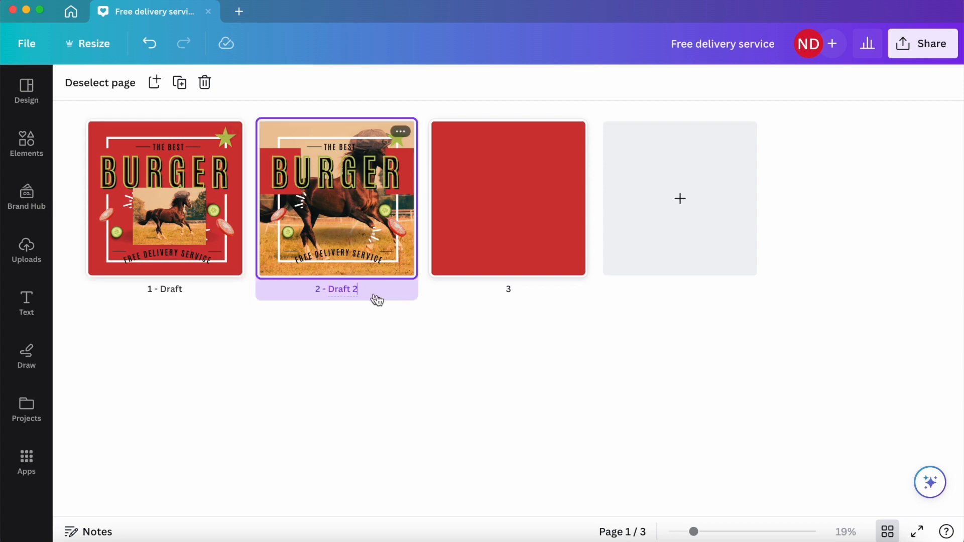
pyautogui.click(423, 328)
pyautogui.doubleClick(146, 261)
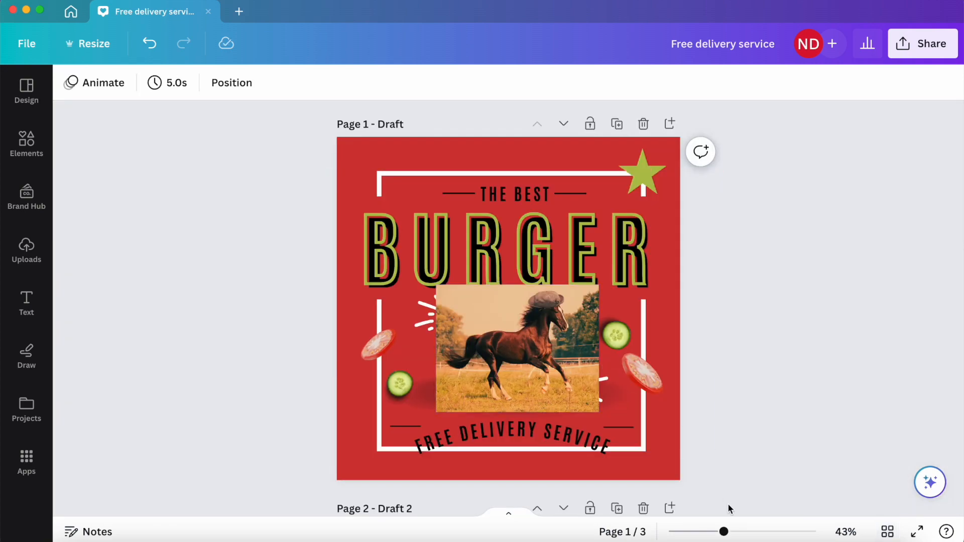
# Add the presenter note "Add notes to the content" to page 1 and close the notes.
pyautogui.moveTo(723, 532)
pyautogui.mouseDown()
pyautogui.moveTo(758, 530)
pyautogui.moveTo(723, 531)
pyautogui.mouseUp()
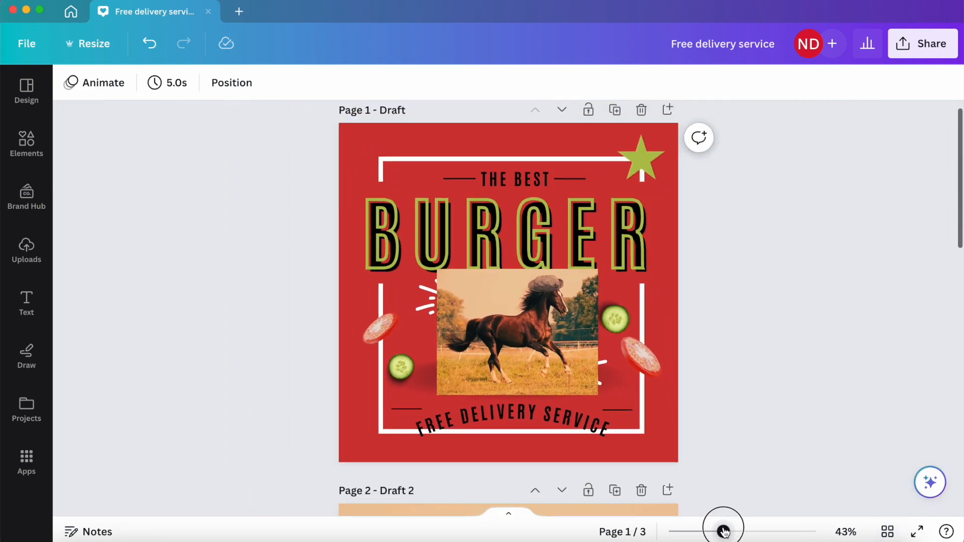
pyautogui.scroll(5, 493, 285)
pyautogui.scroll(-5, 493, 285)
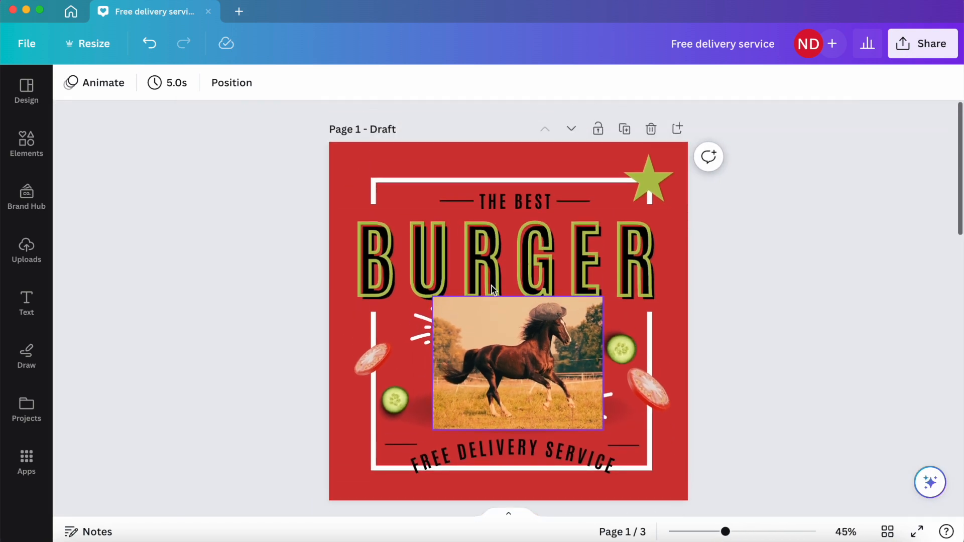
pyautogui.click(88, 531)
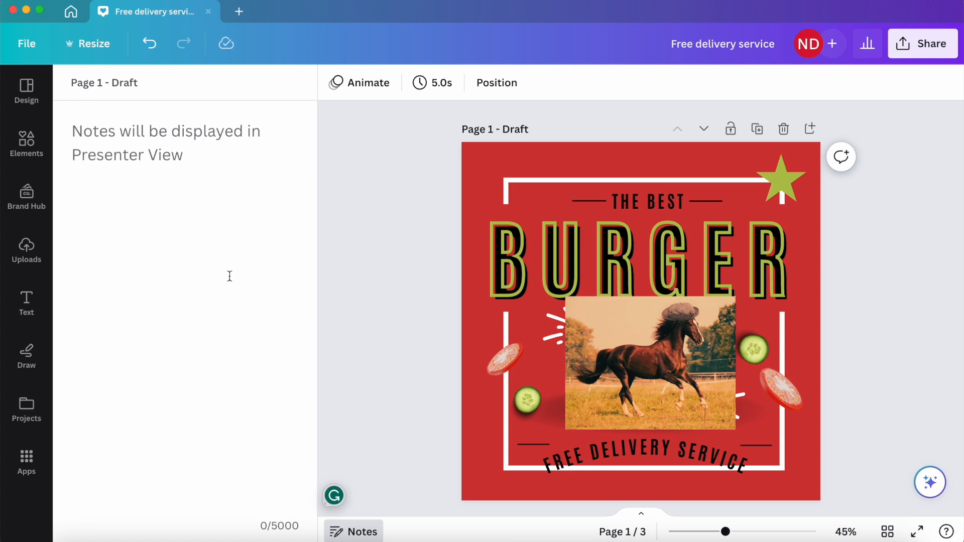
pyautogui.write('Add note')
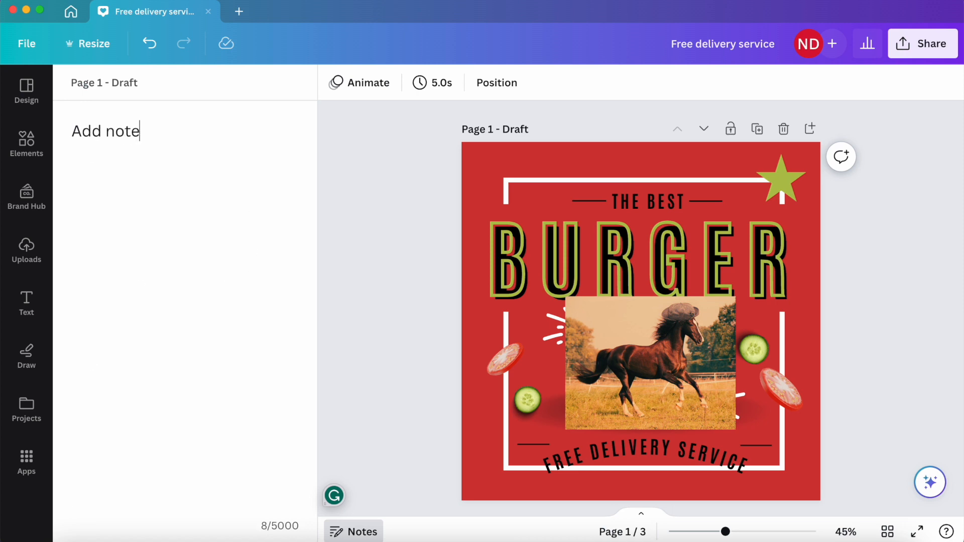
pyautogui.write('s to the content')
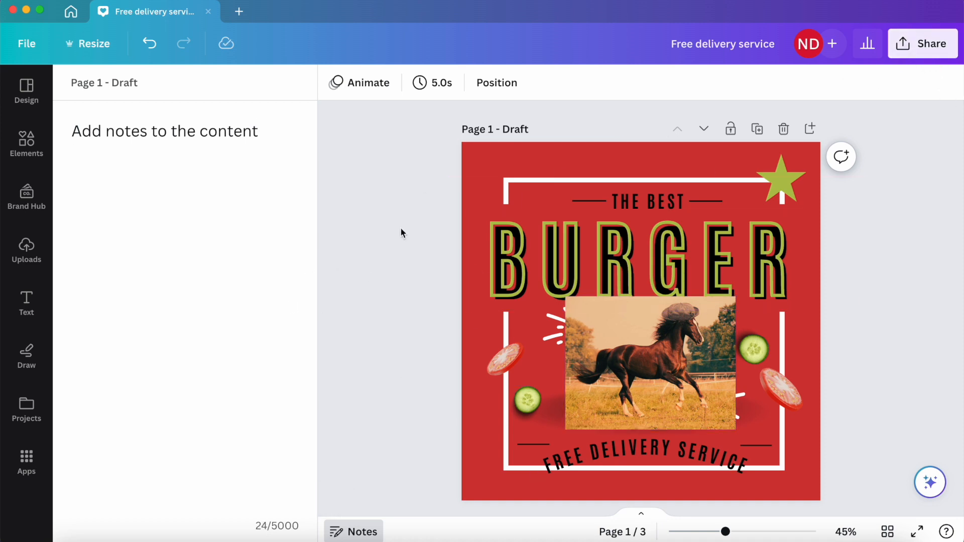
pyautogui.click(334, 529)
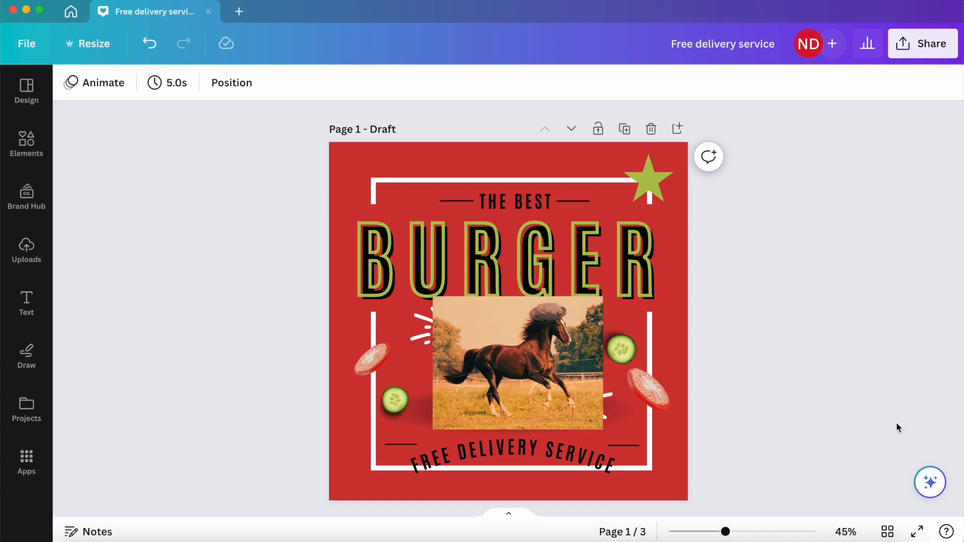
# Rename the design "Bruger Restaurant Ad", correcting the spelling of "Restaurant".
pyautogui.click(699, 46)
pyautogui.write('Bruge')
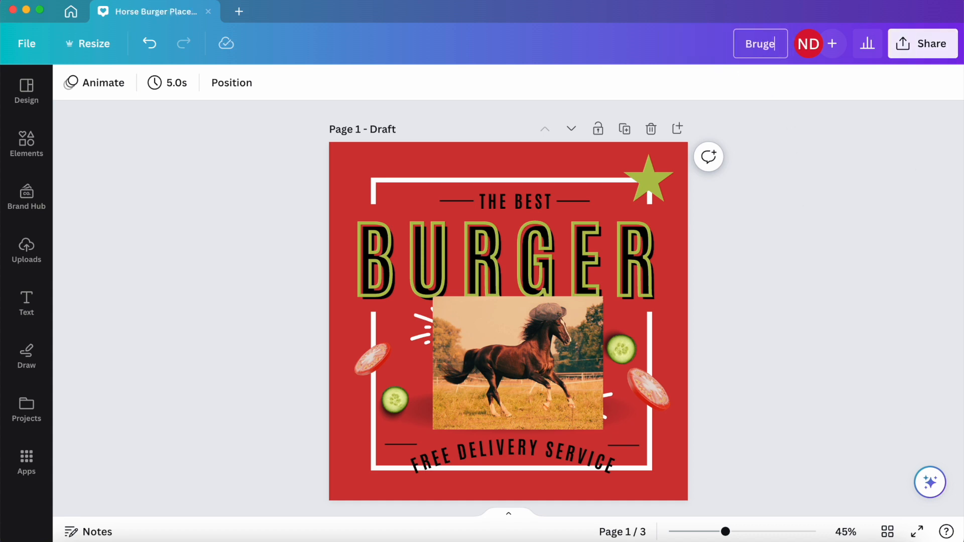
pyautogui.write('r Resturant Ad')
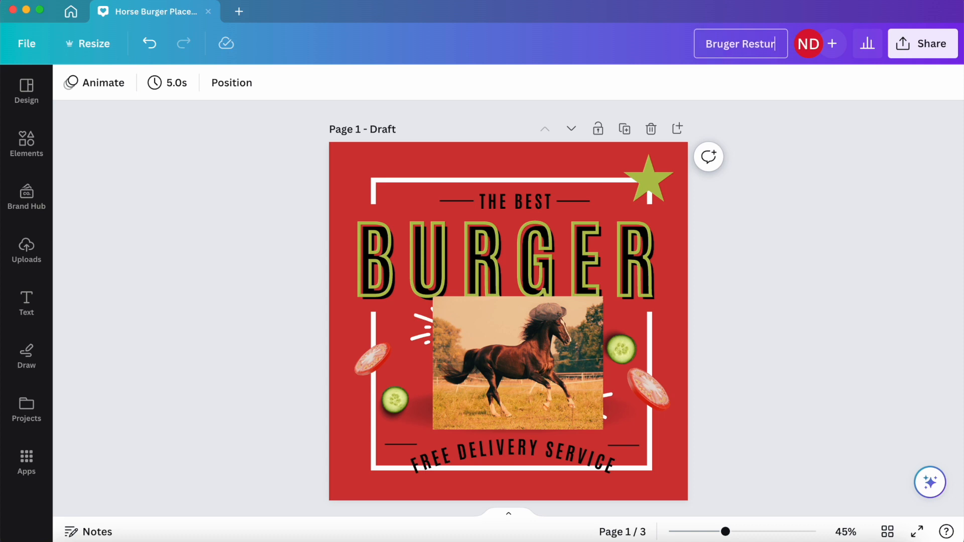
pyautogui.rightClick(749, 44)
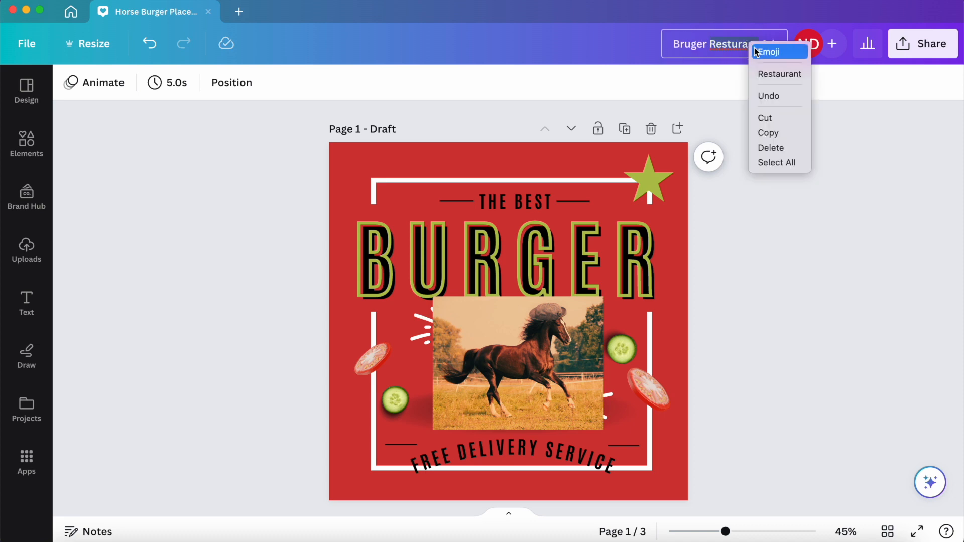
pyautogui.click(780, 74)
pyautogui.click(814, 182)
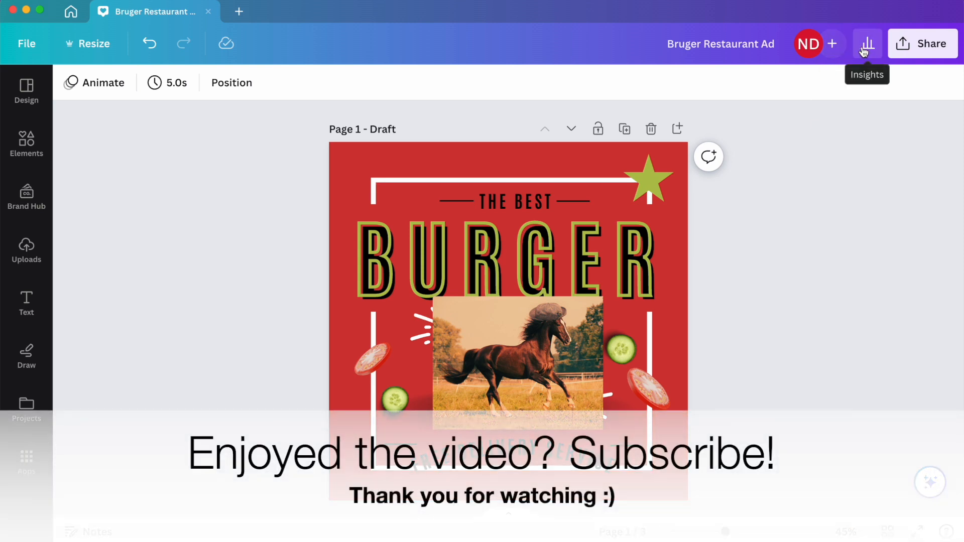
# Open the design's download options and set the file type to JPG at a size multiplier of 1.25.
pyautogui.click(917, 49)
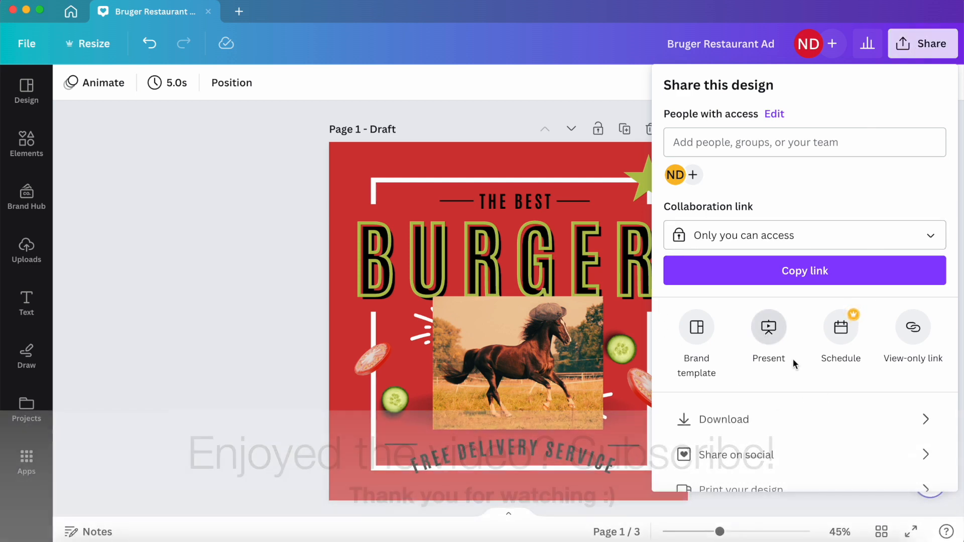
pyautogui.click(735, 422)
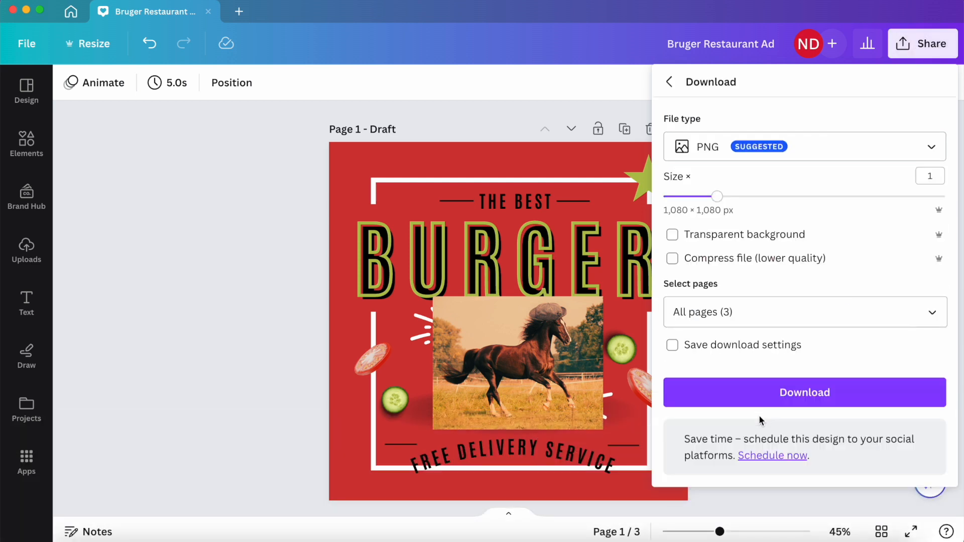
pyautogui.click(705, 146)
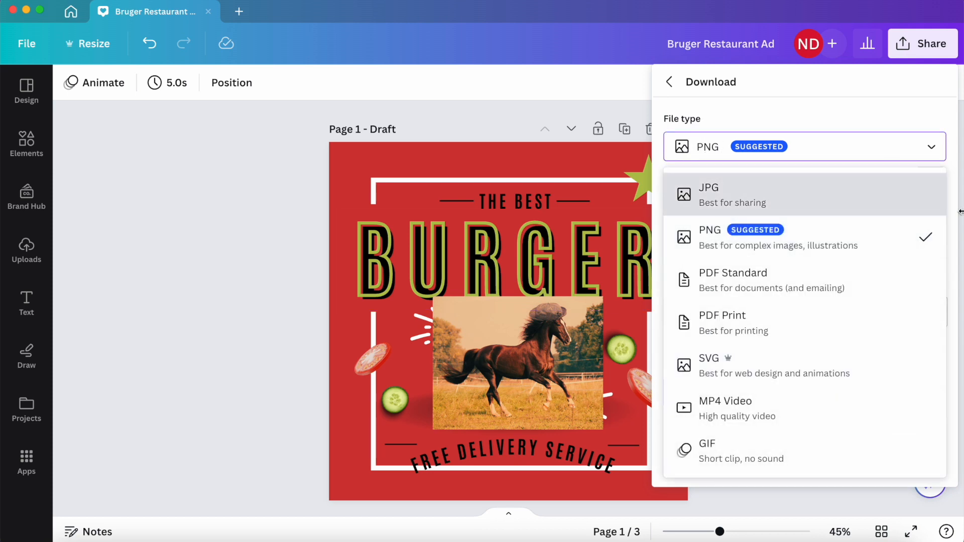
pyautogui.click(768, 202)
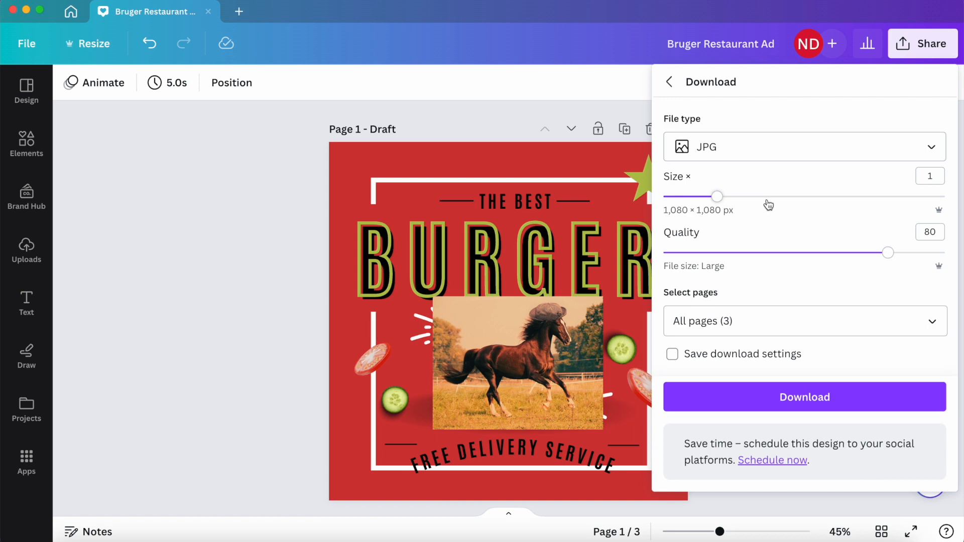
pyautogui.moveTo(717, 196); pyautogui.dragTo(744, 196)
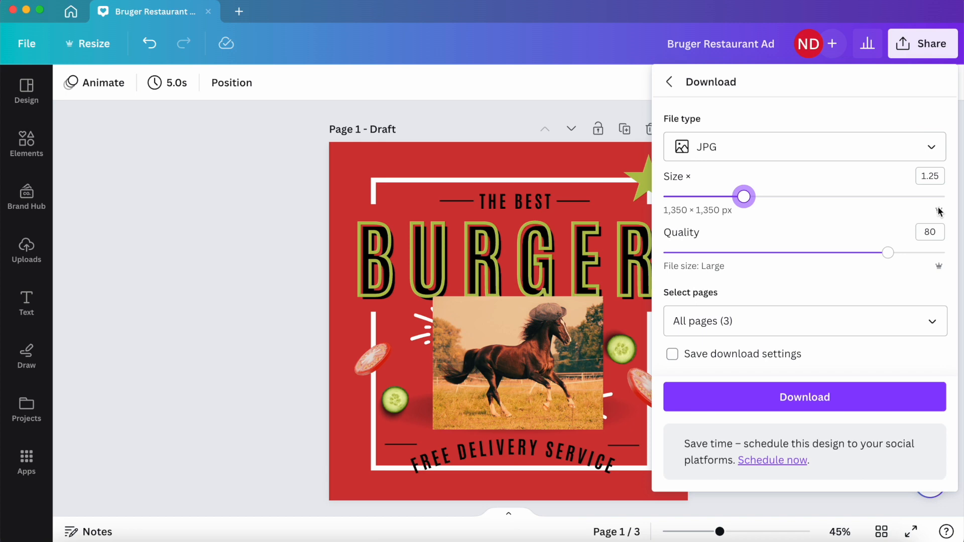
pyautogui.click(851, 160)
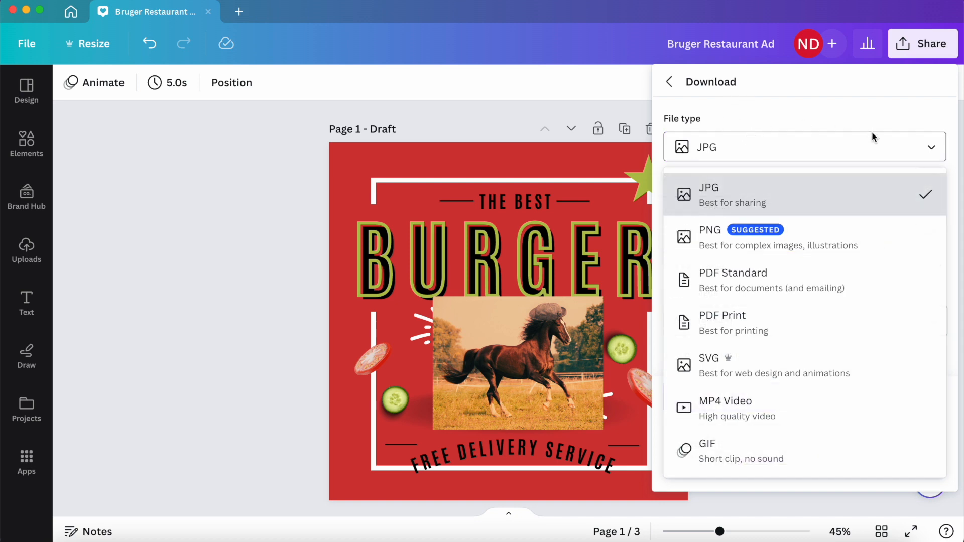
pyautogui.click(880, 147)
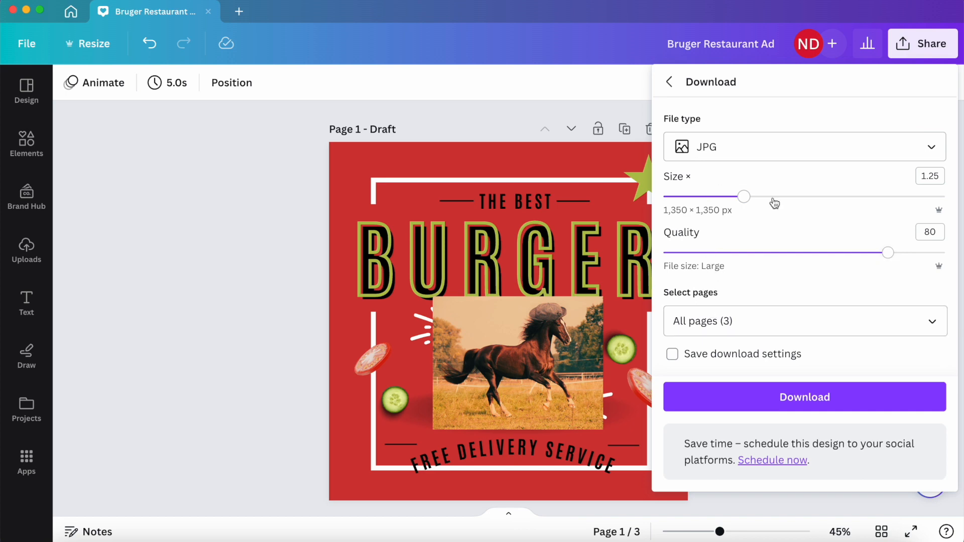
# Limit the download to pages 1–2 instead of all pages, and close the download options without downloading.
pyautogui.click(772, 325)
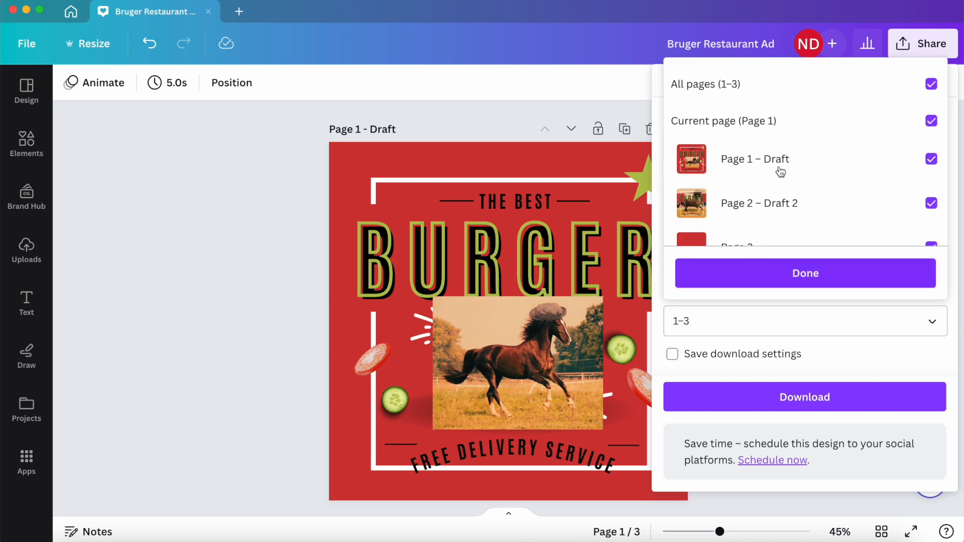
pyautogui.scroll(-1, 820, 124)
pyautogui.scroll(1, 821, 124)
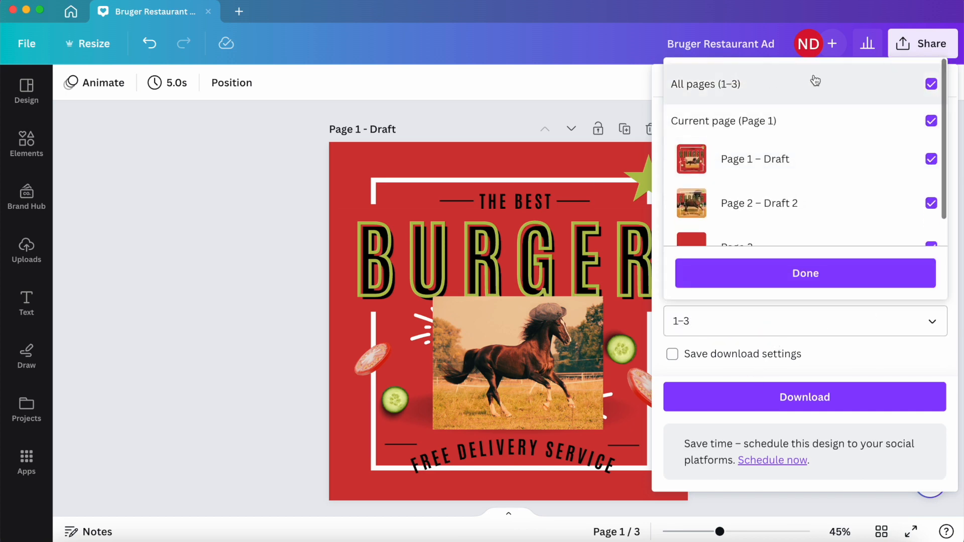
pyautogui.click(777, 97)
pyautogui.scroll(-1, 763, 126)
pyautogui.click(746, 151)
pyautogui.click(748, 184)
pyautogui.click(762, 262)
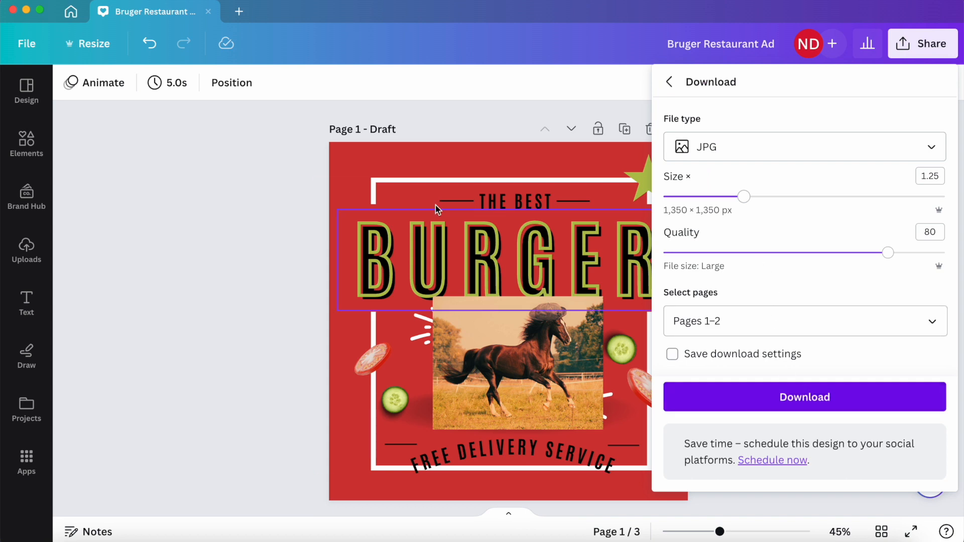
pyautogui.click(142, 298)
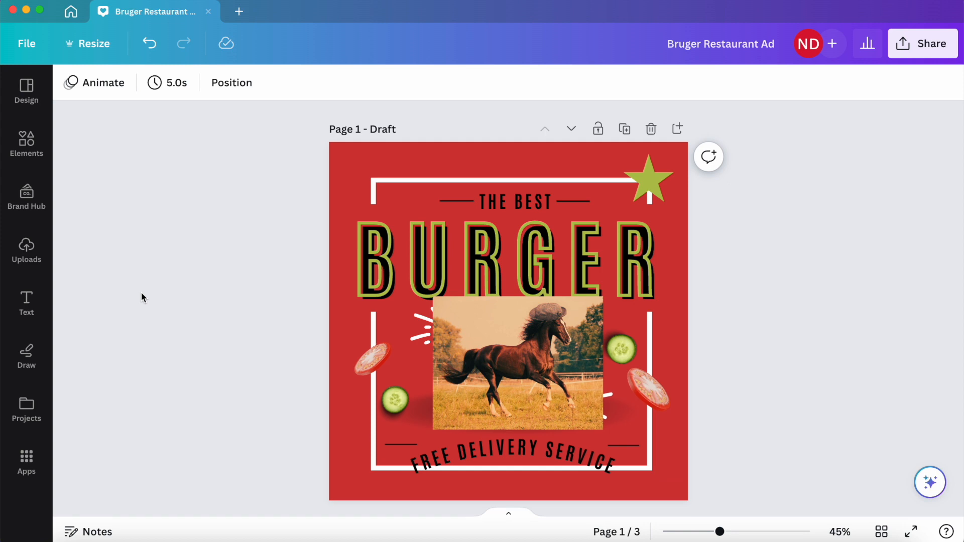